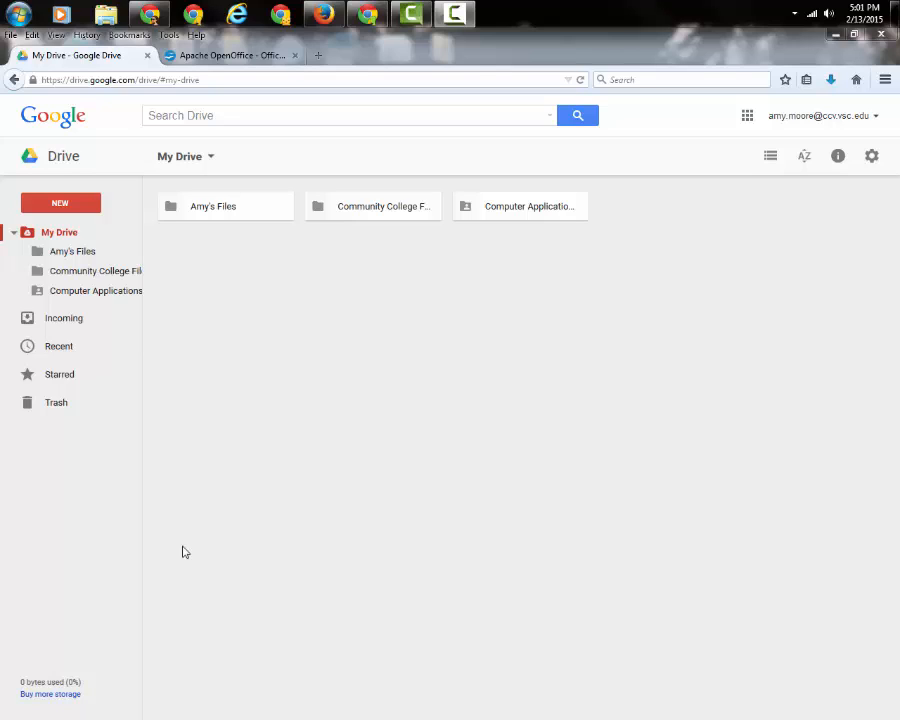
click(289, 80)
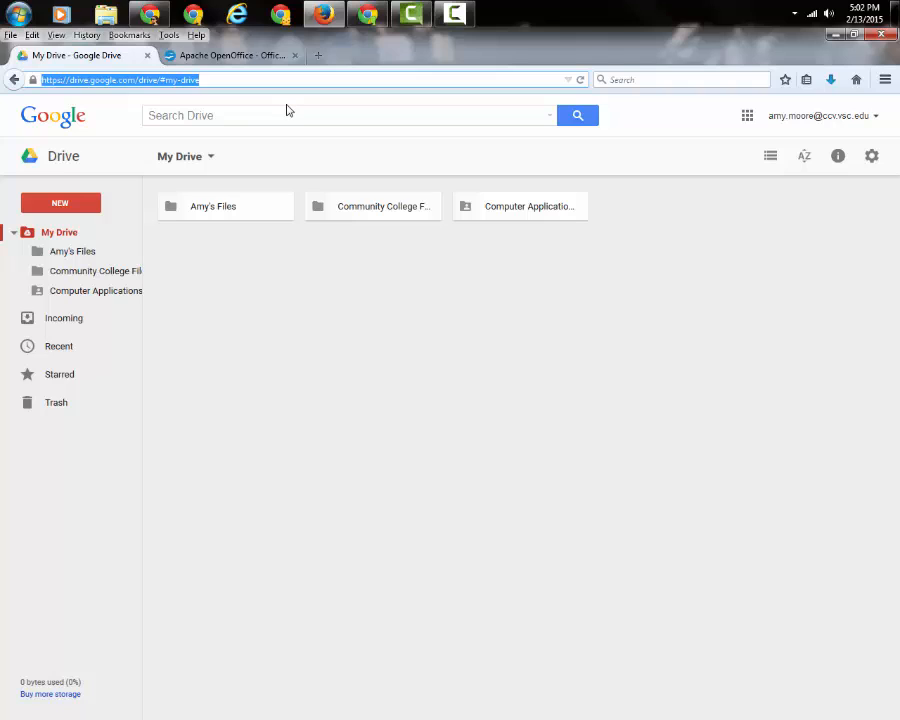
click(325, 285)
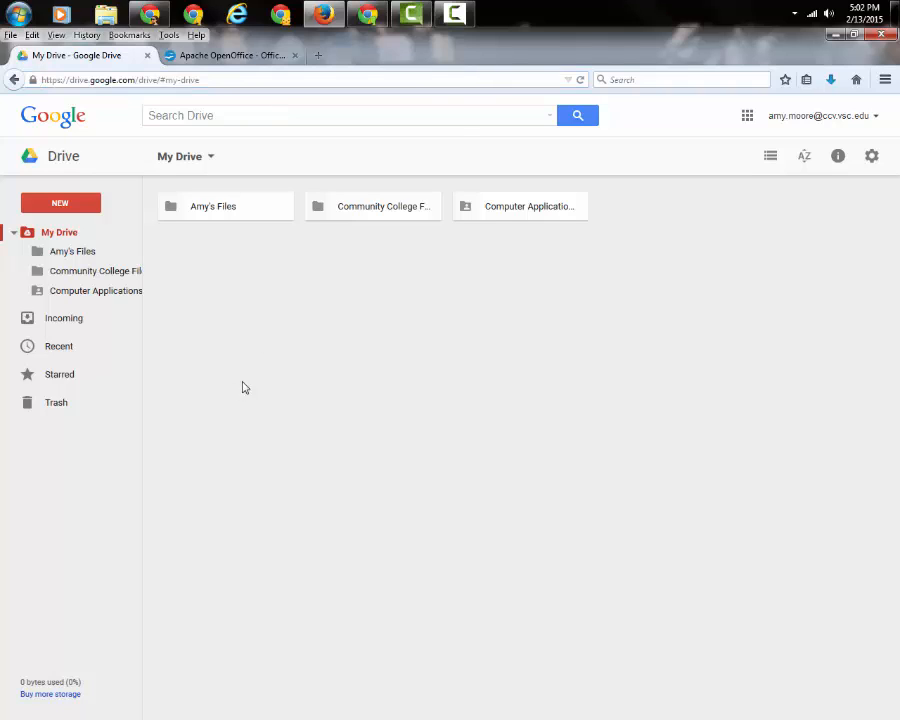
- Create a new Google Docs document in the shared Computer Applications folder, accepting the folder's sharing permissions
click(102, 292)
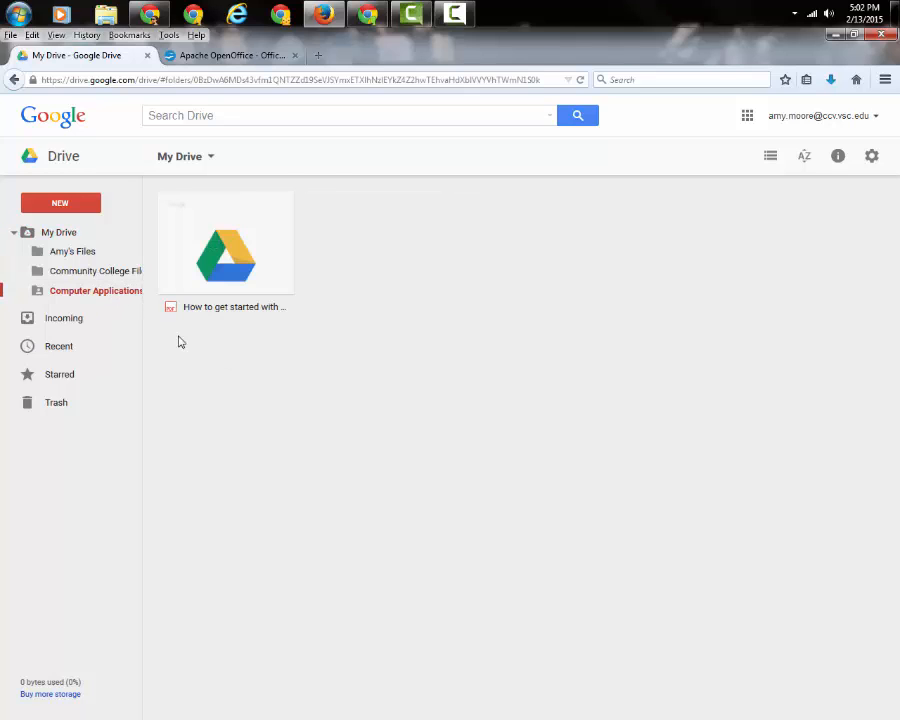
click(59, 203)
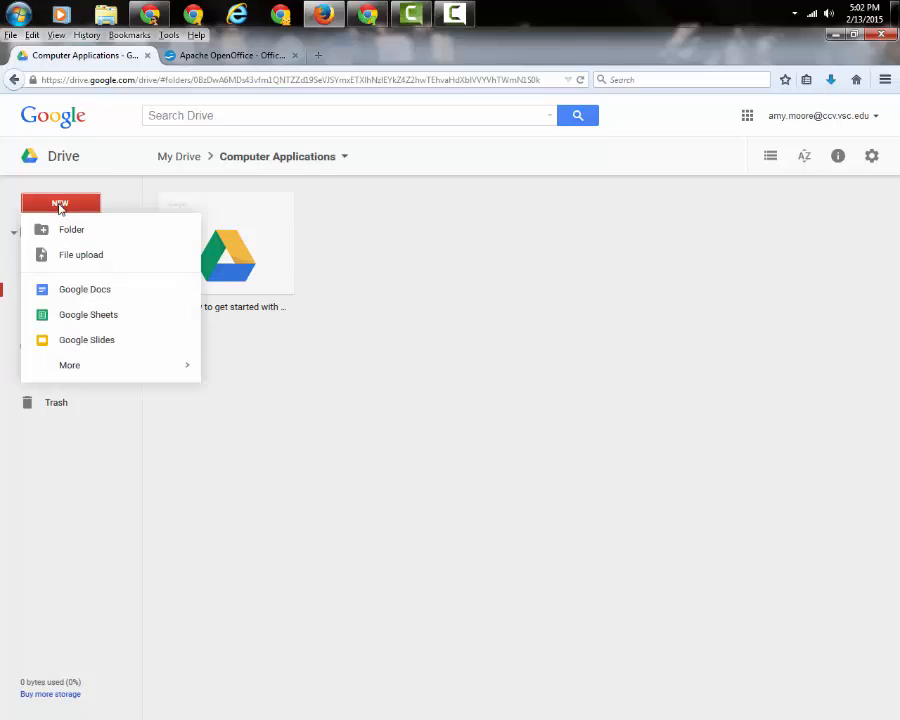
click(70, 290)
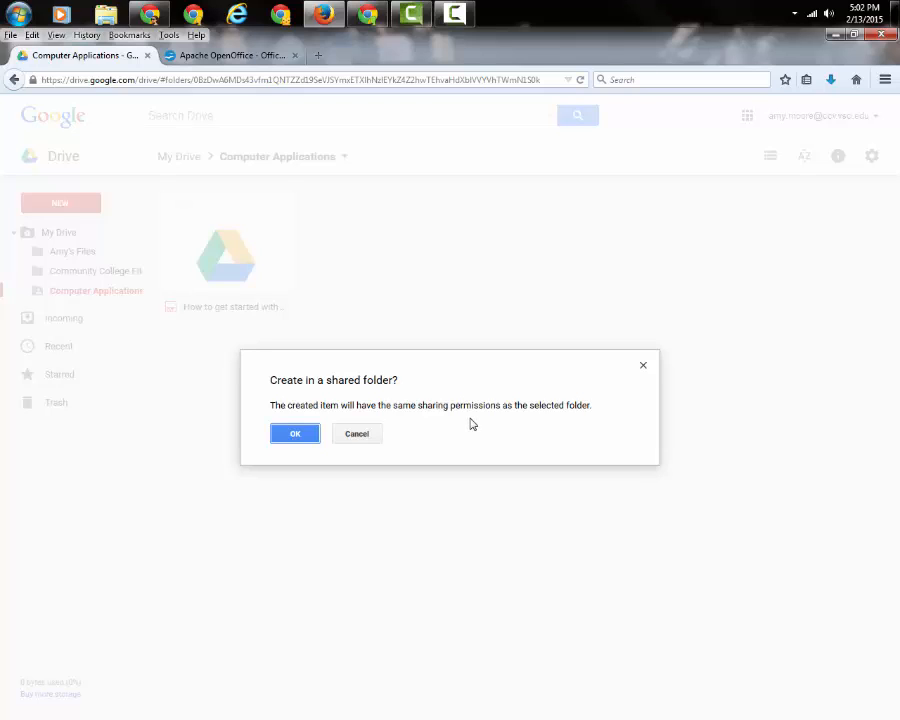
click(295, 433)
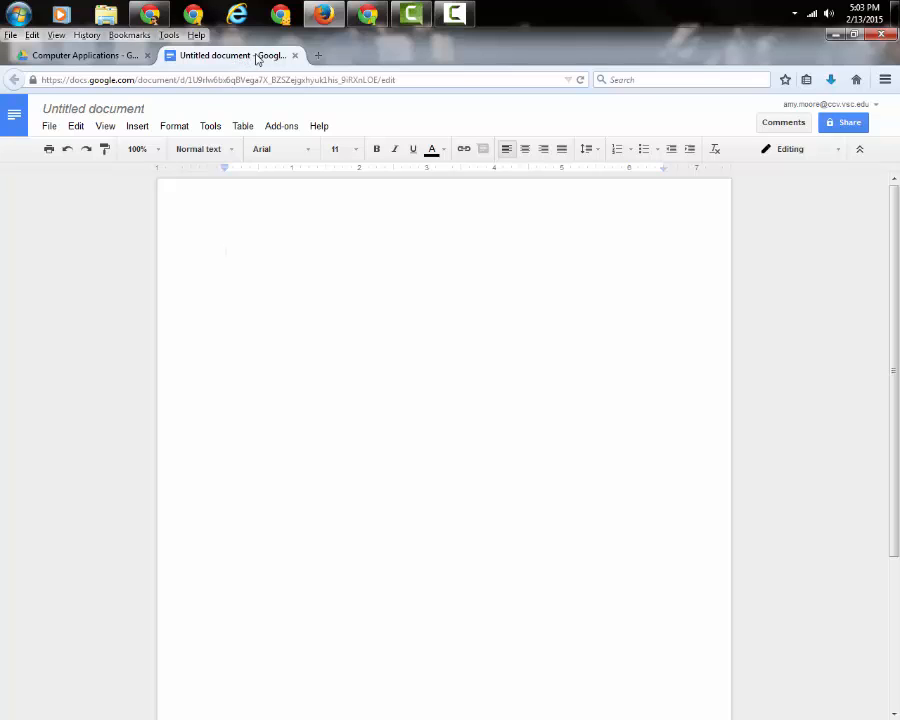
- Check the Drive folder, return to the untitled document, and rename it "My Favorite Things"
click(83, 57)
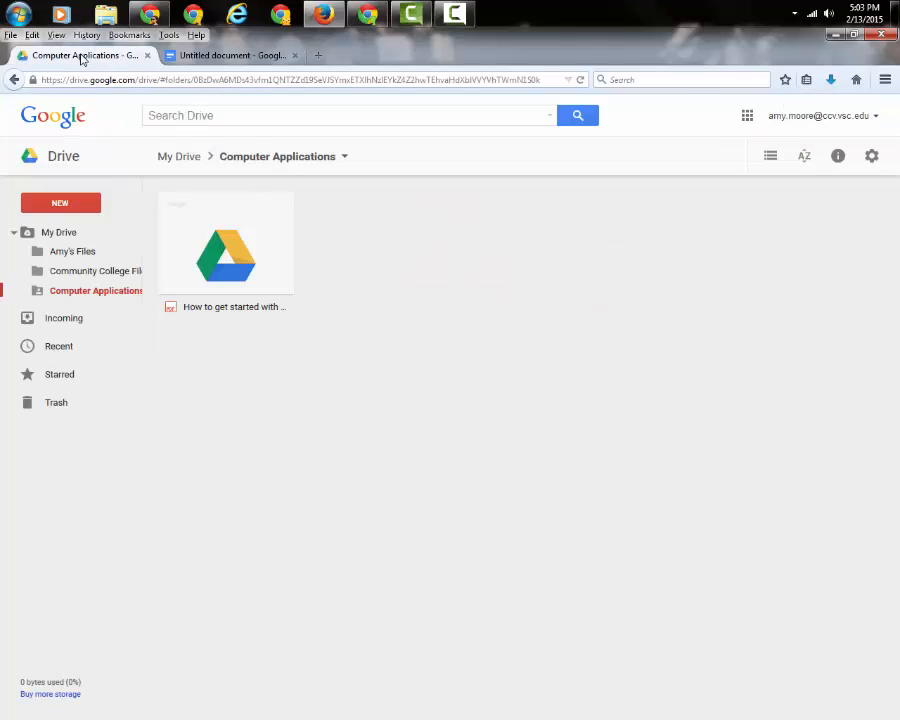
click(204, 58)
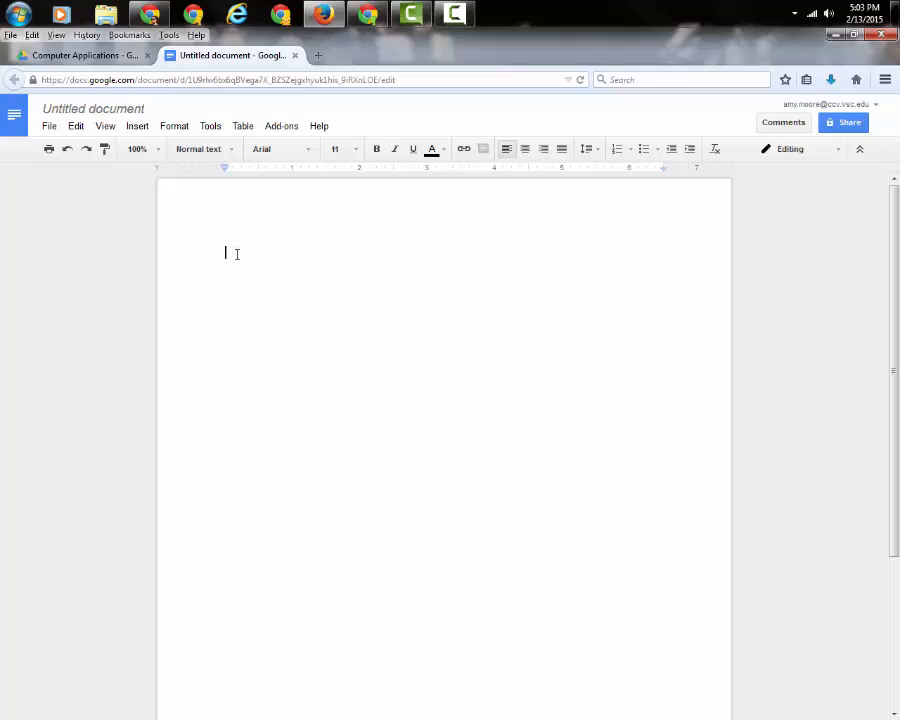
click(110, 110)
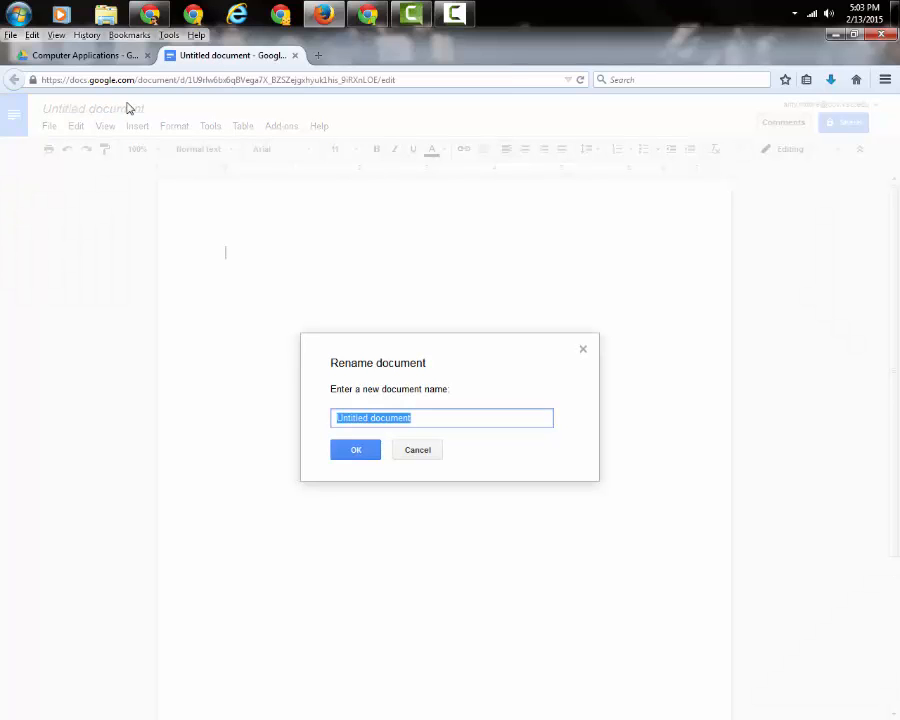
text(My Favori)
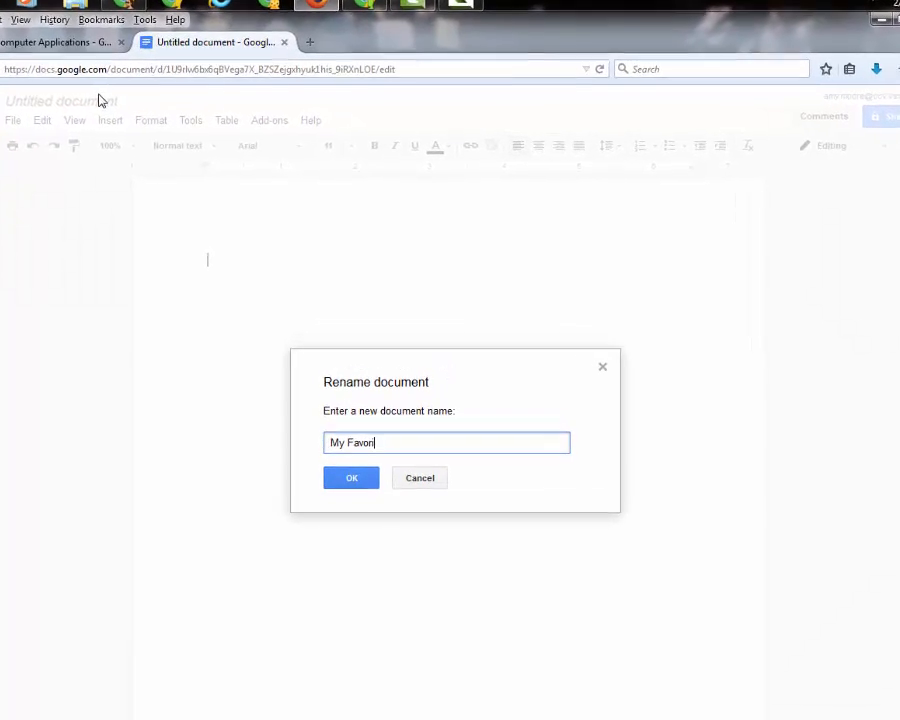
text(te Things)
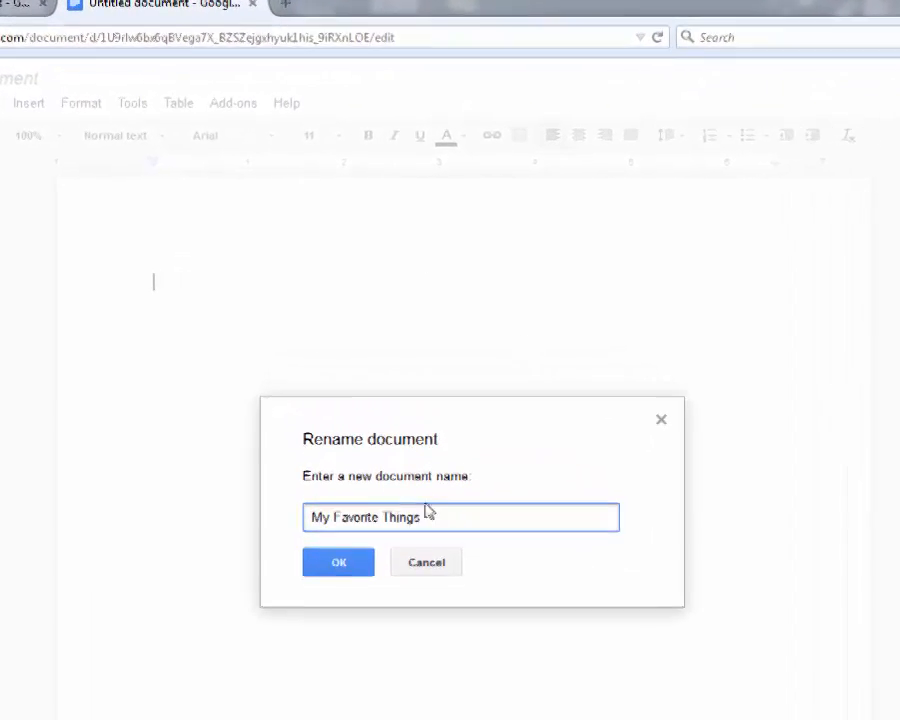
click(340, 568)
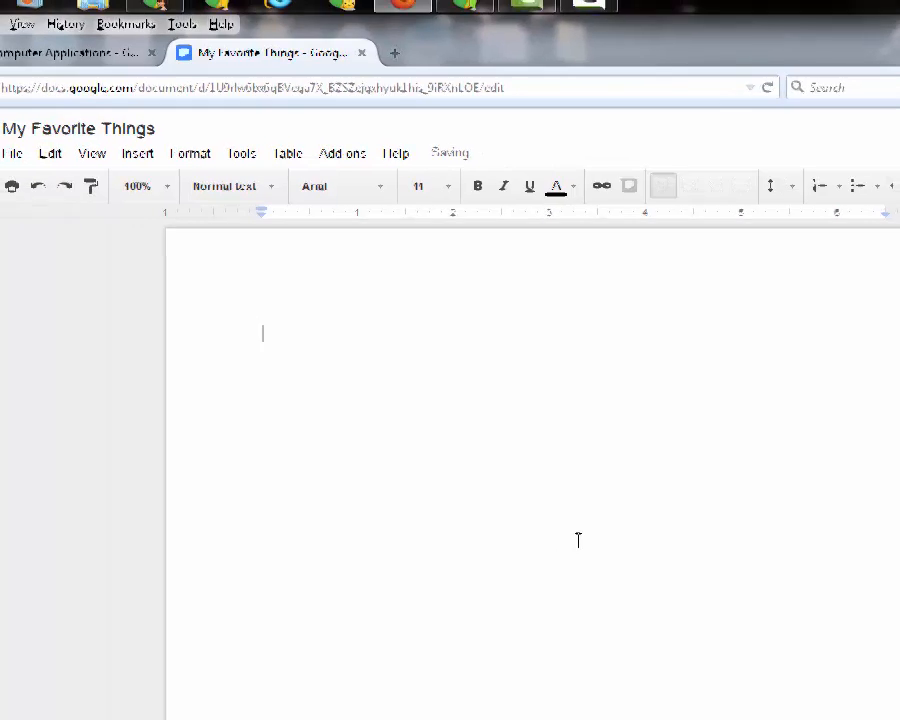
- Reload the Computer Applications folder in Drive to check for the renamed document, and return to the document
click(76, 56)
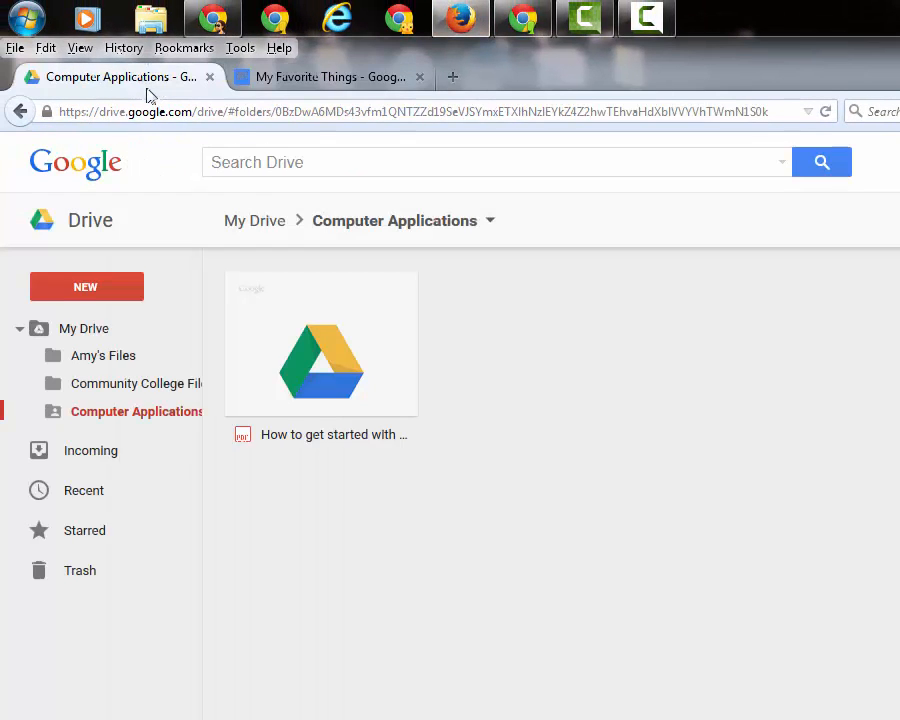
click(826, 112)
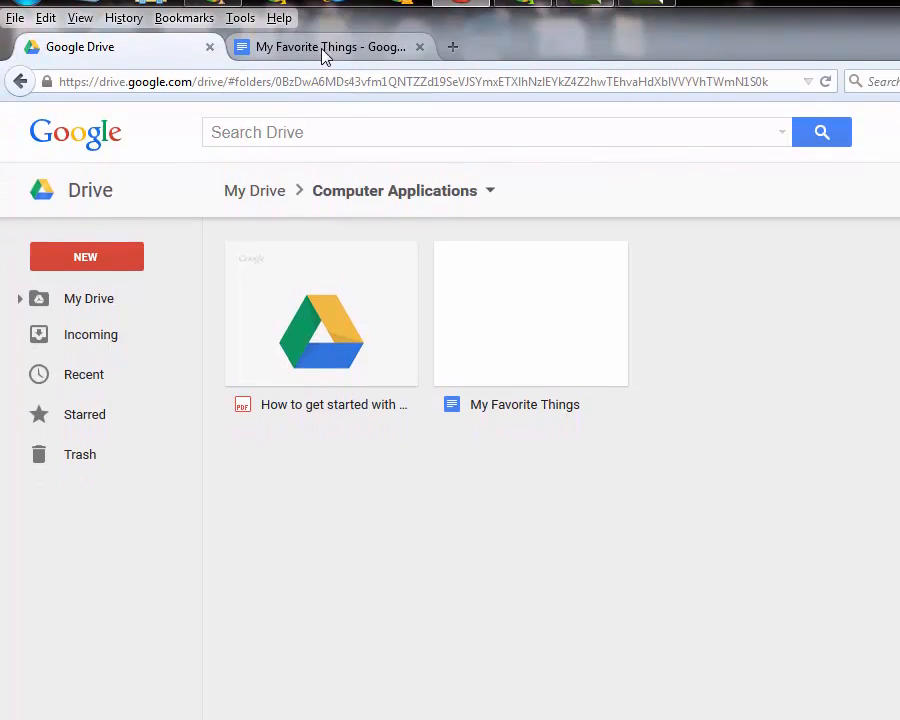
click(340, 50)
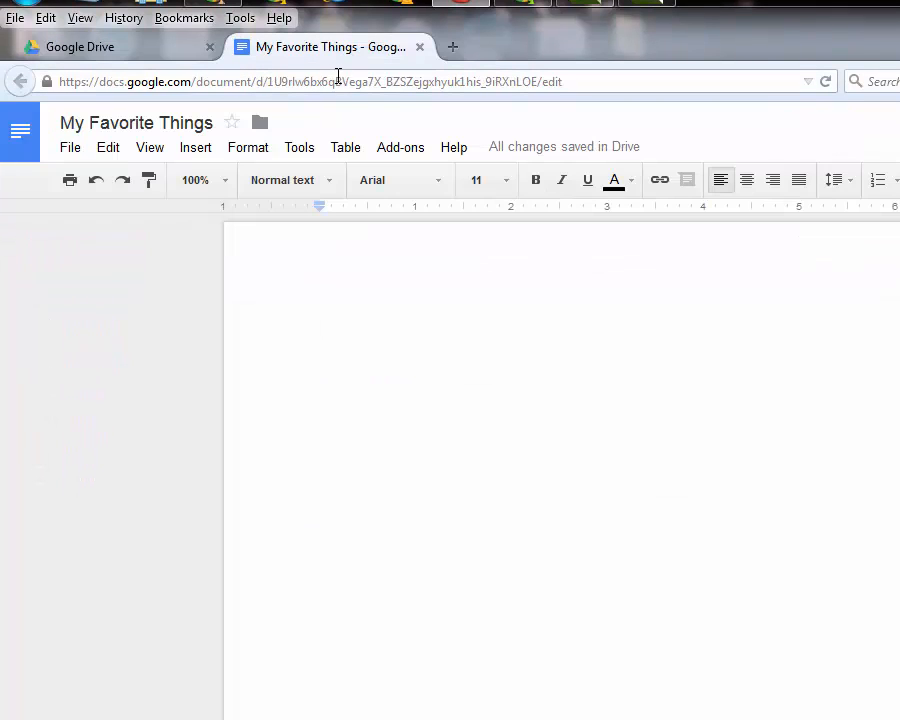
click(70, 152)
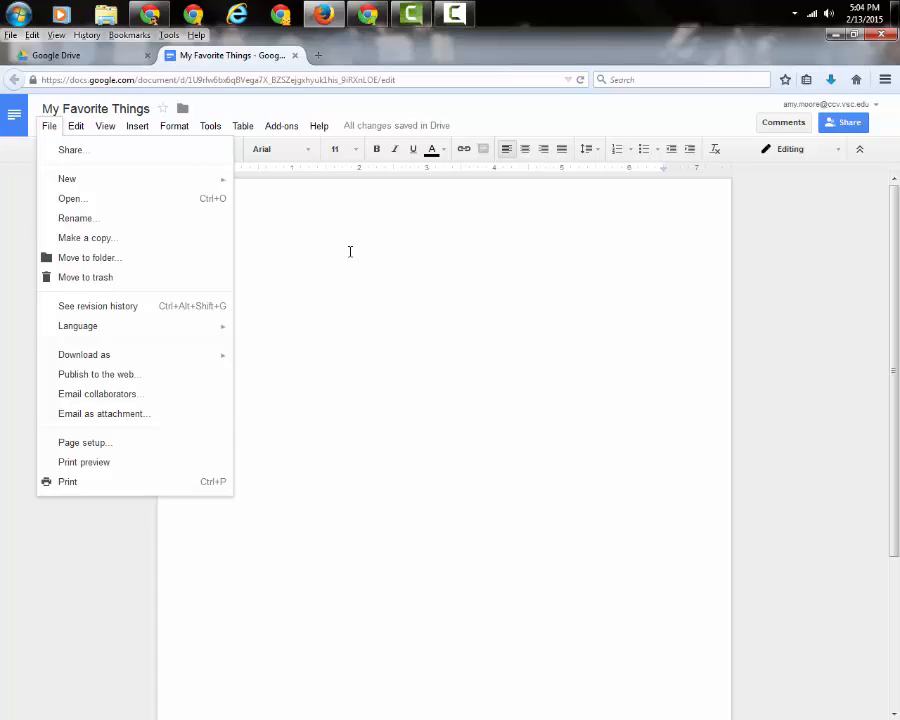
click(350, 251)
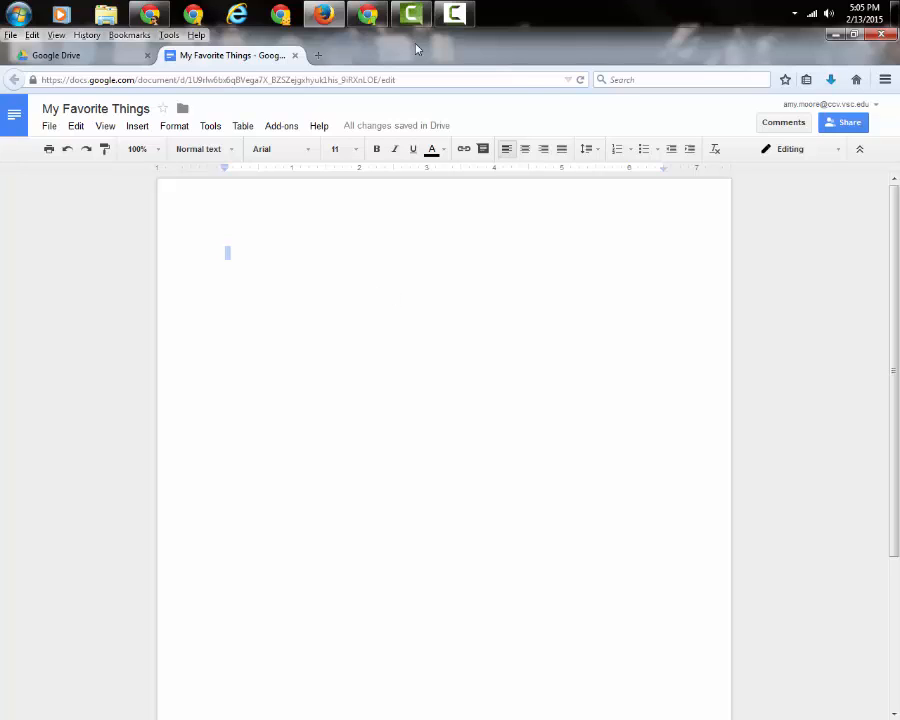
- Go to the Docs home screen, dismiss the welcome message, and reopen the My Favorite Things document
click(15, 120)
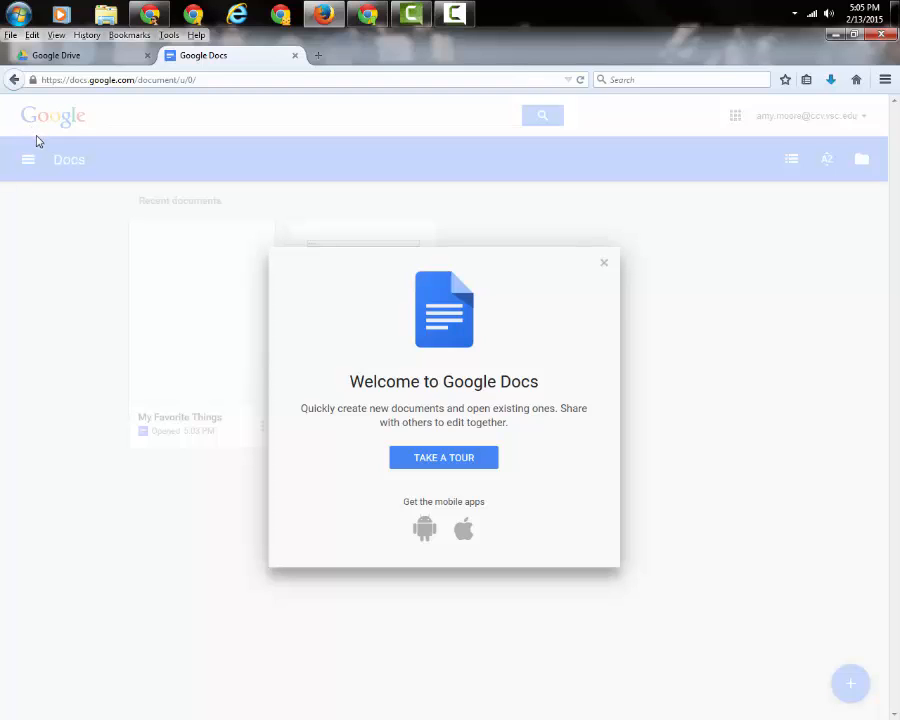
click(605, 264)
click(198, 293)
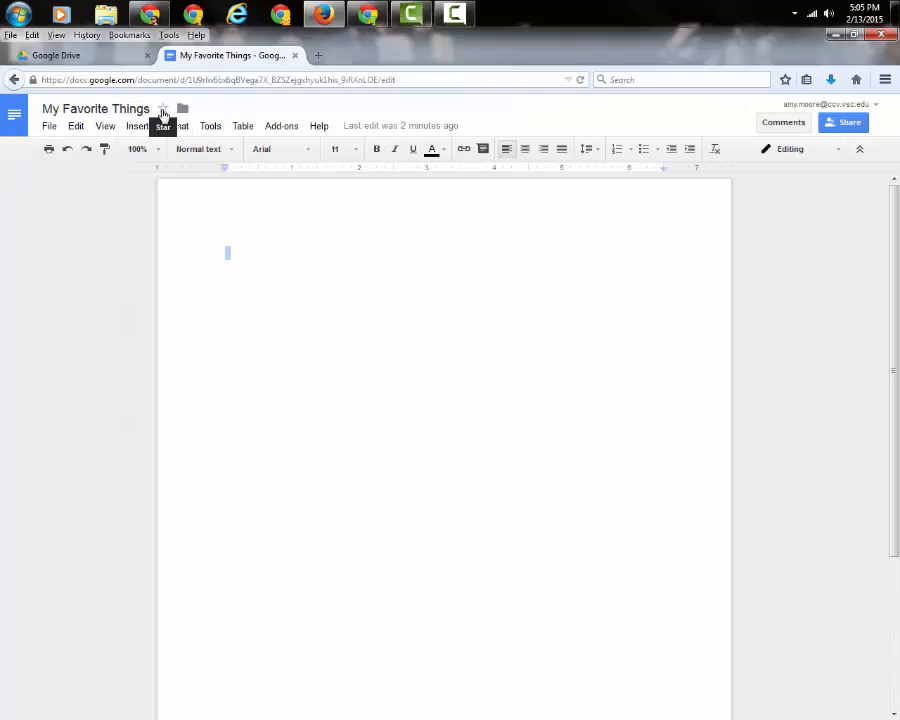
- Star the My Favorite Things document, and look it up in Drive's Starred list before returning to the document
click(162, 110)
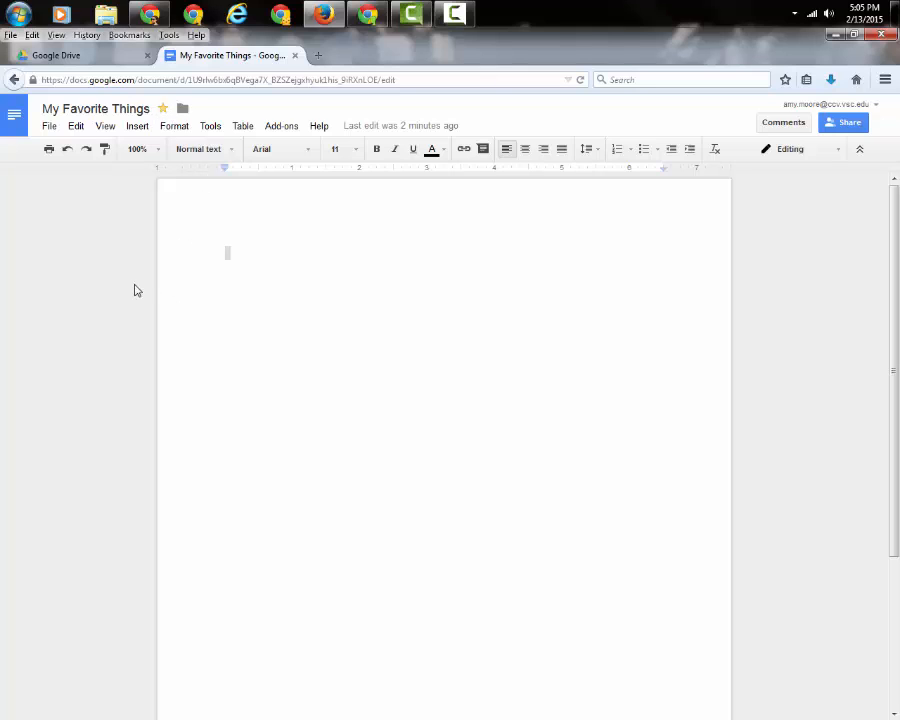
click(223, 307)
click(66, 55)
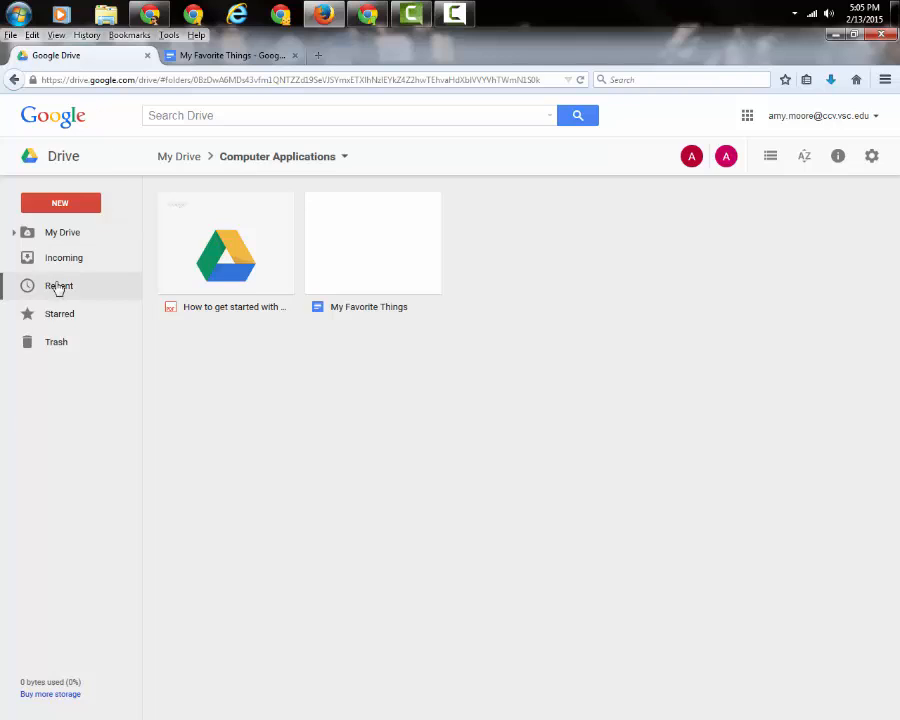
click(53, 313)
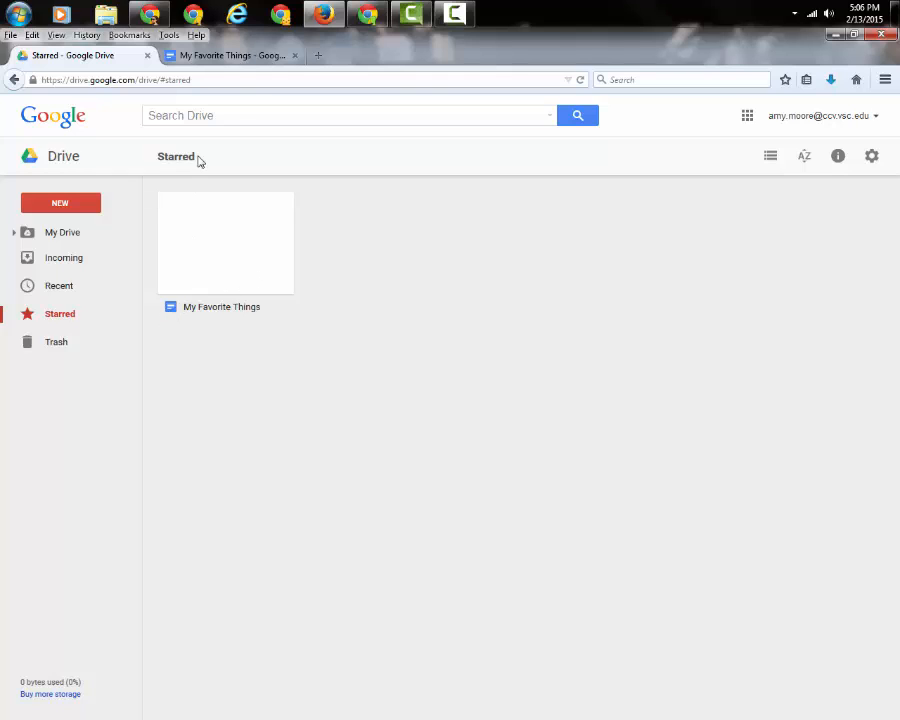
click(222, 55)
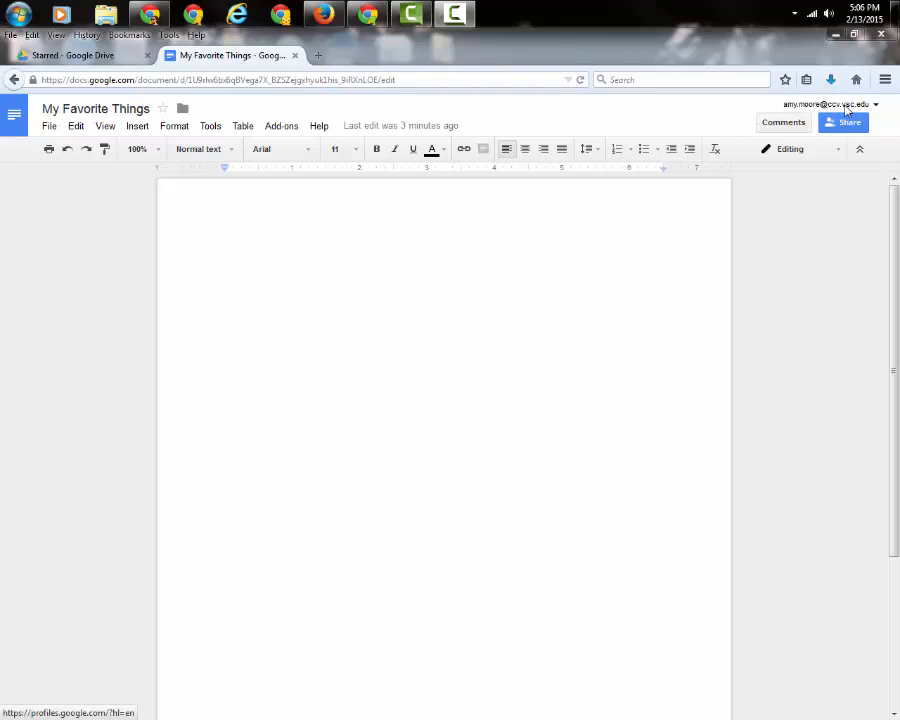
- View the account options and the document's comments thread, closing each one without changes
click(876, 106)
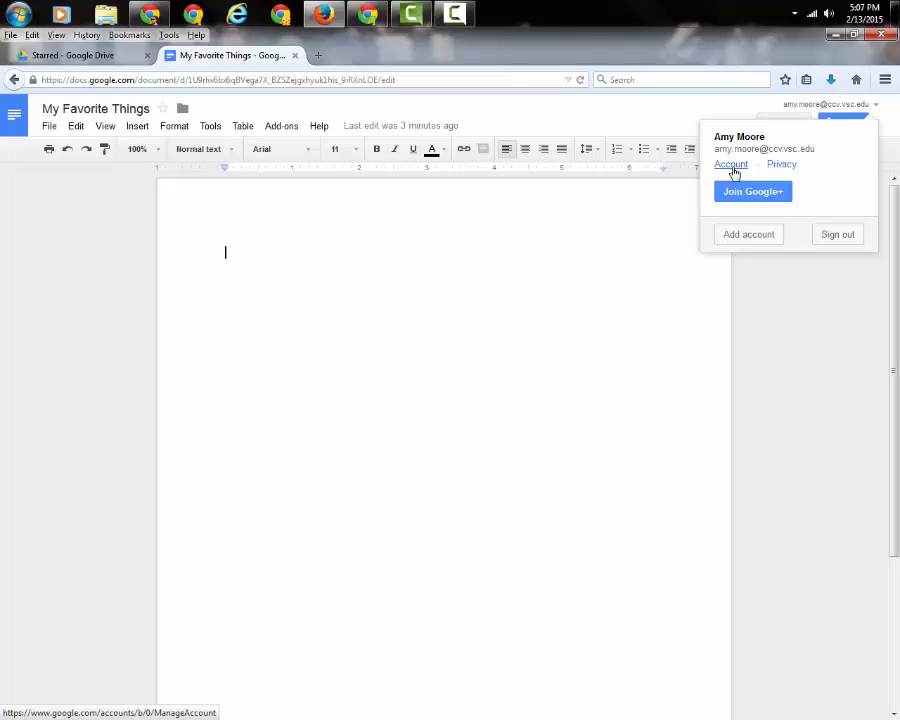
click(806, 298)
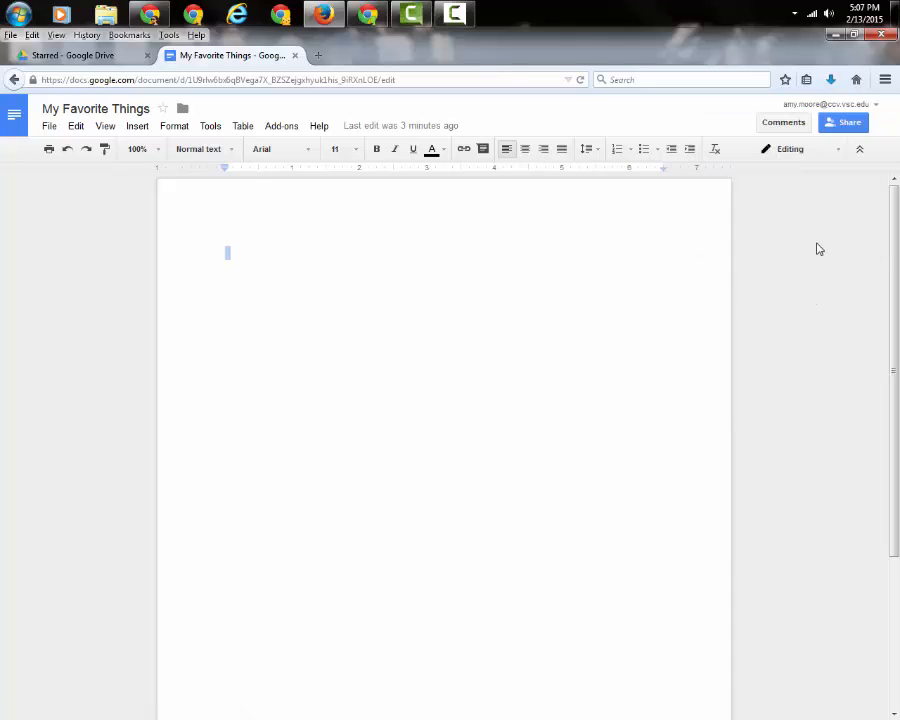
click(781, 124)
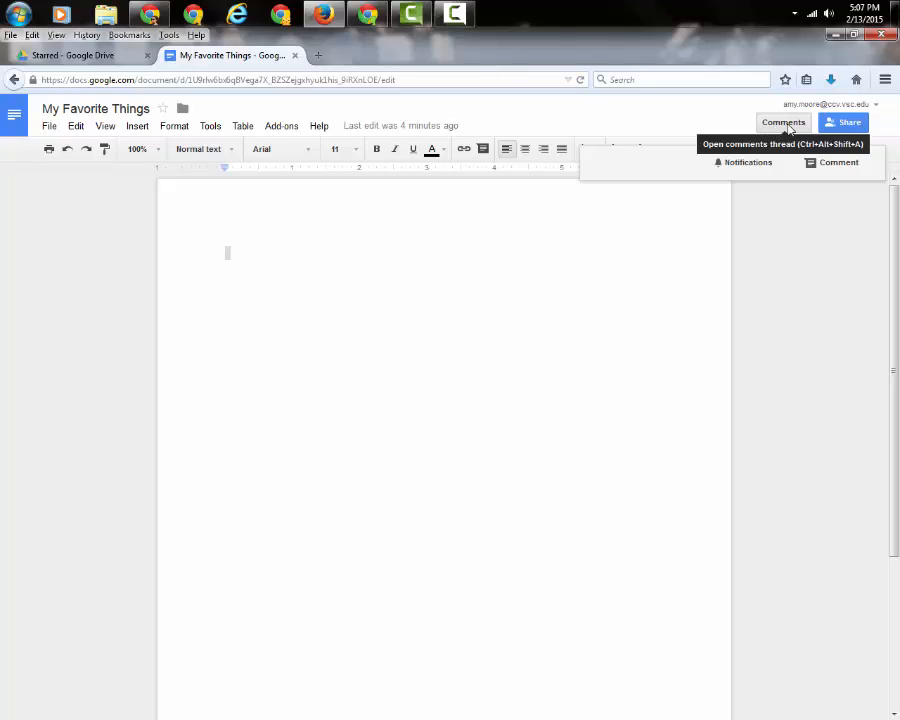
click(806, 247)
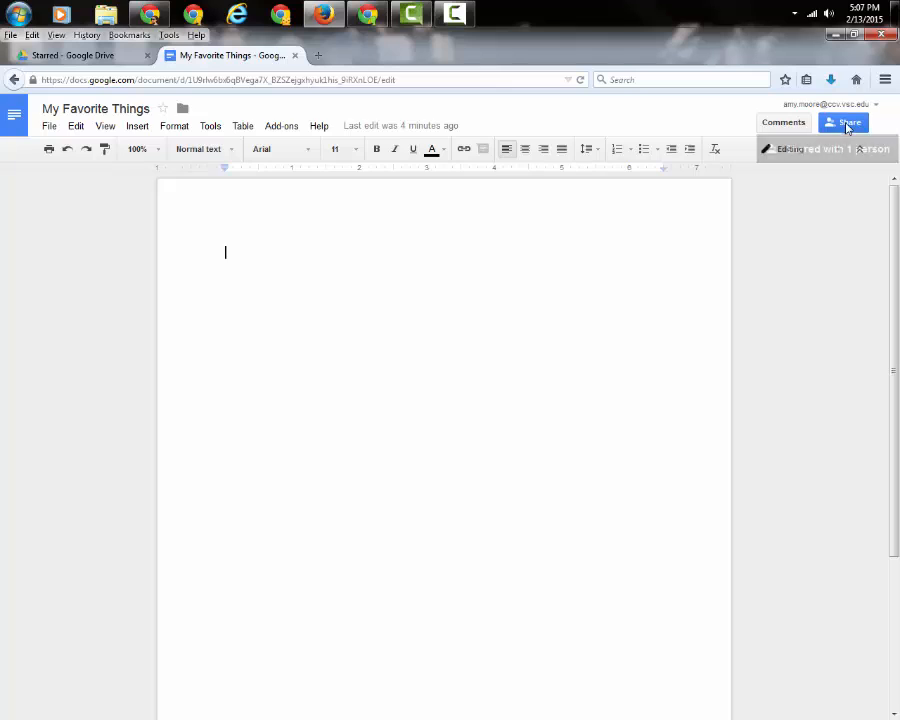
- In the document's advanced sharing settings, change the existing collaborator's access to "Can edit" and save the changes
click(846, 125)
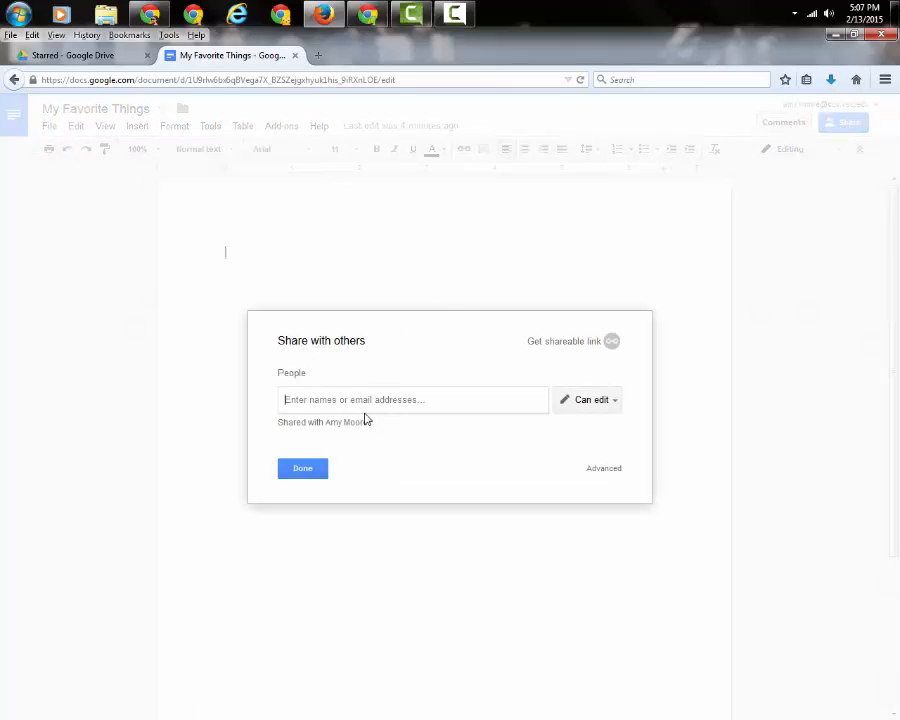
click(603, 469)
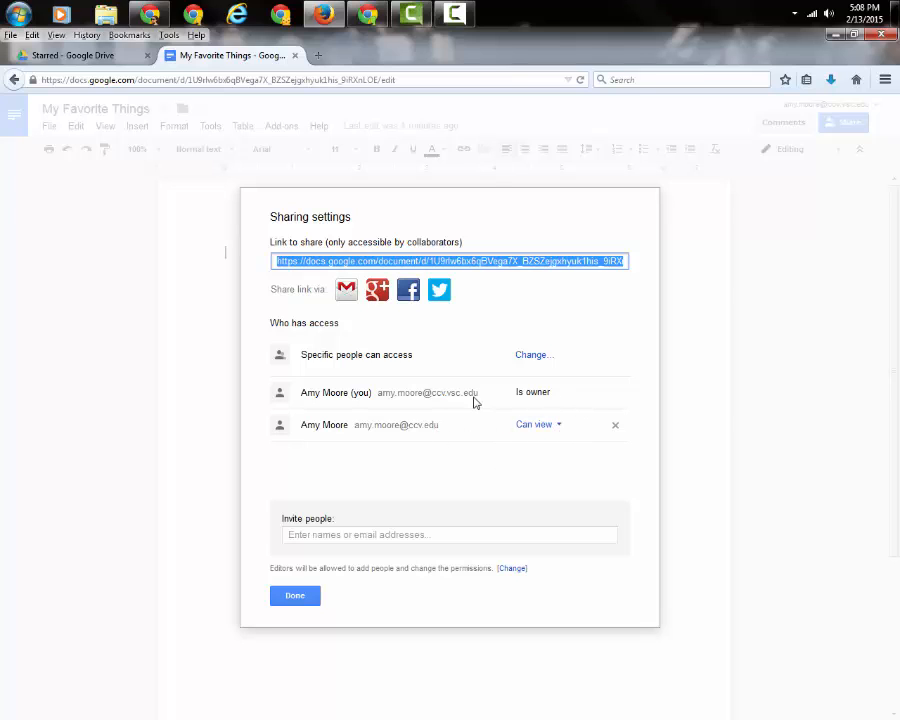
click(562, 429)
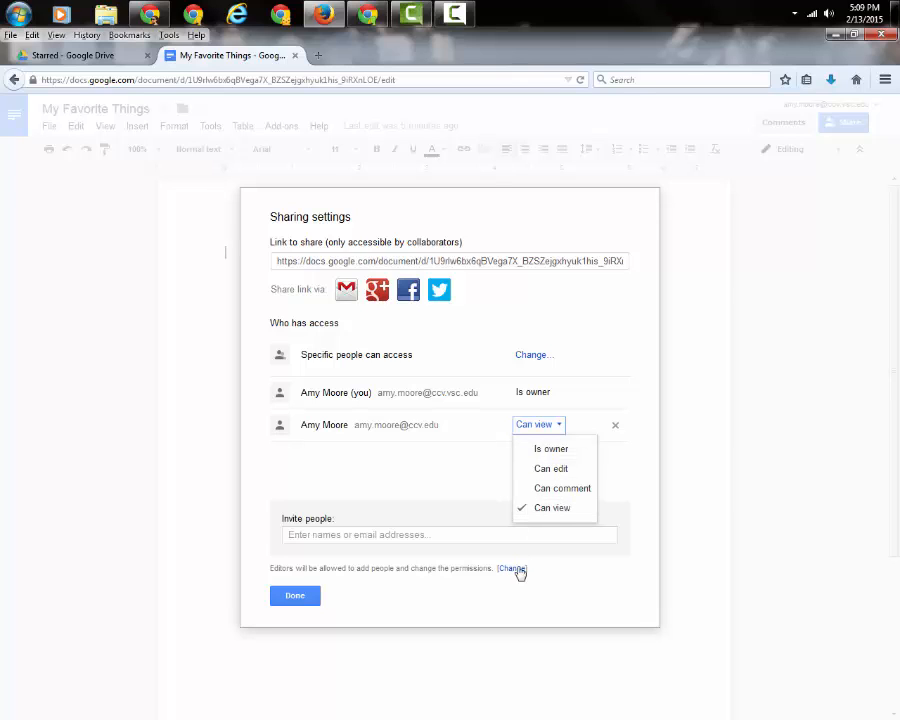
click(564, 470)
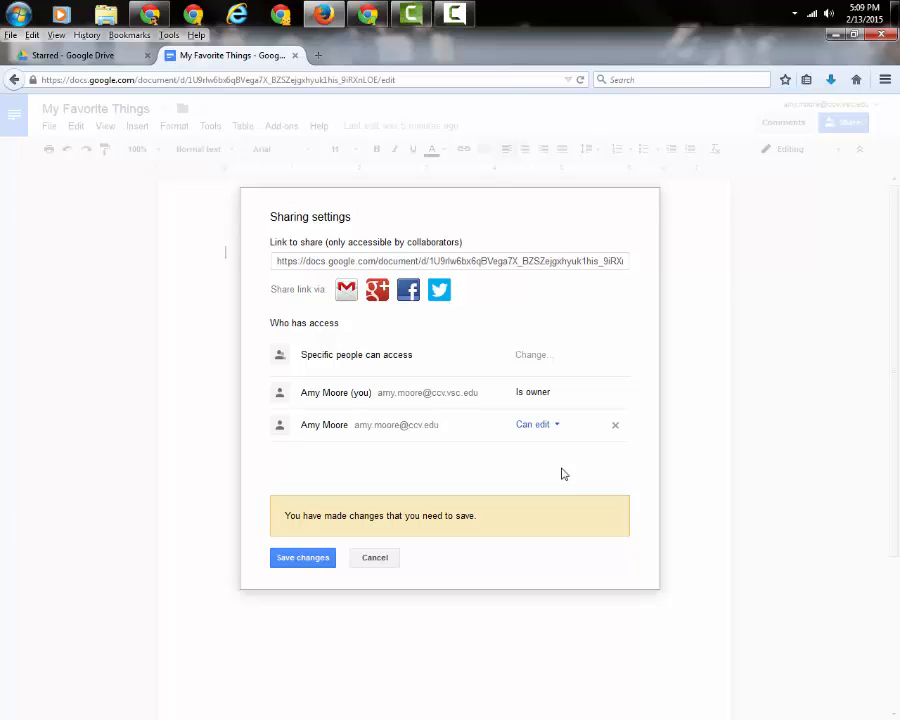
click(306, 559)
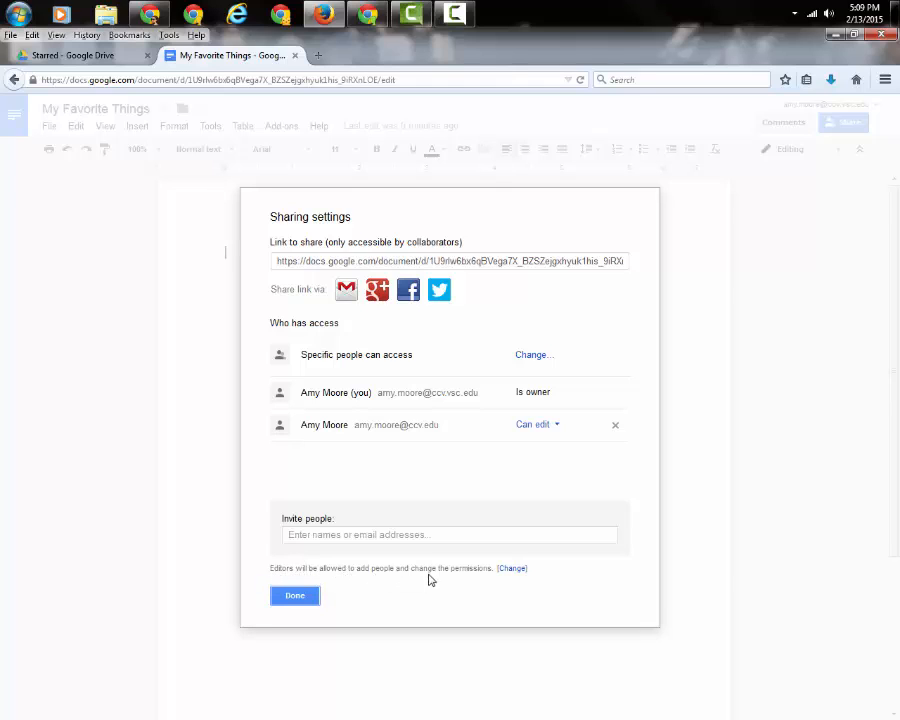
- Restrict the sharing settings so that only the owner can change the permissions, and save
click(507, 572)
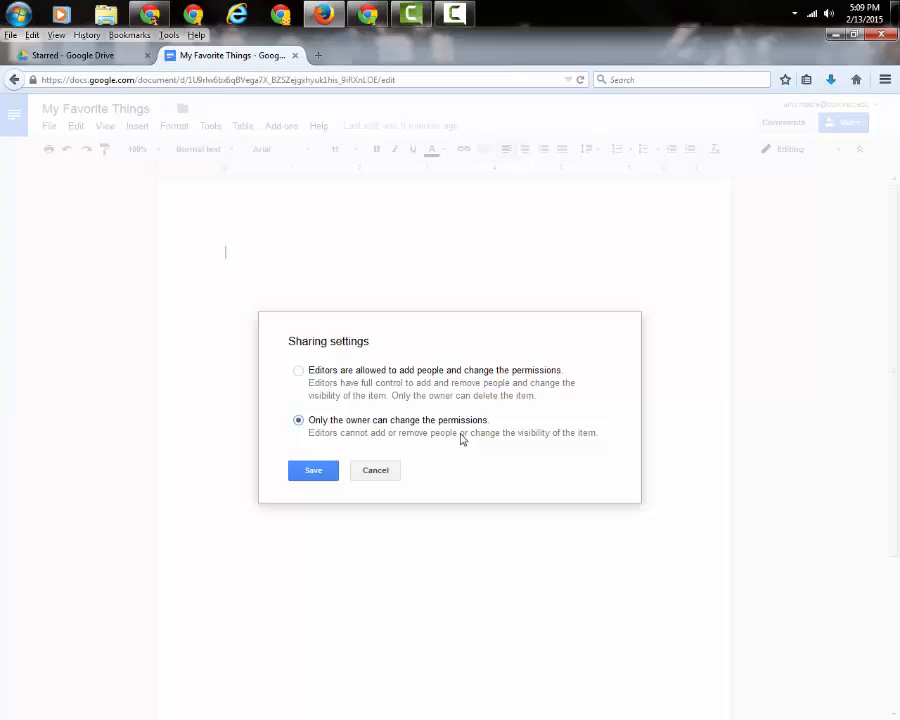
click(315, 471)
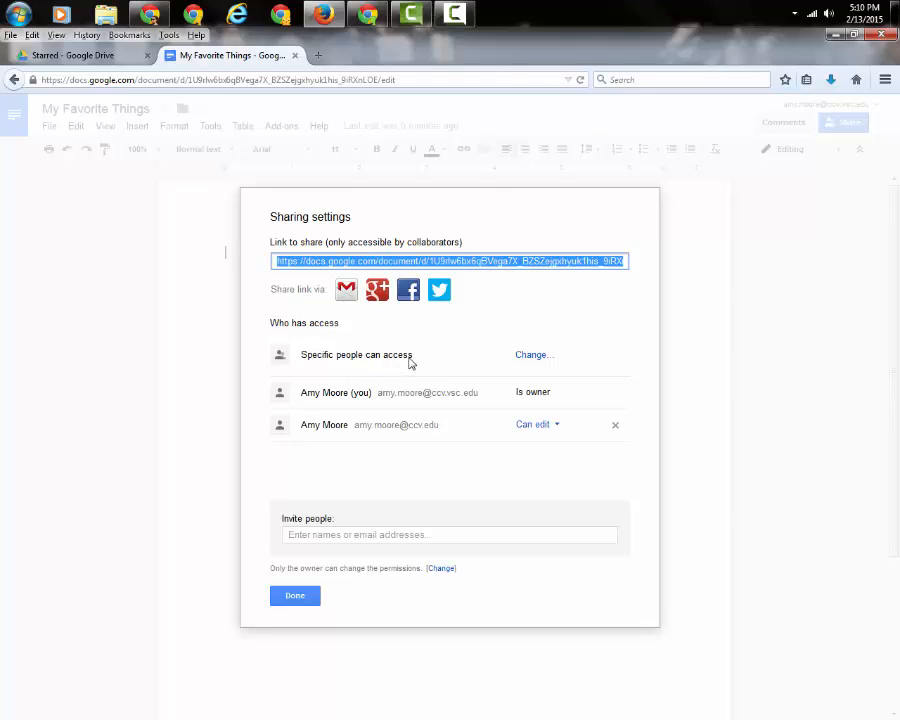
- View the document's link sharing options without changing them, and close the sharing settings
click(535, 356)
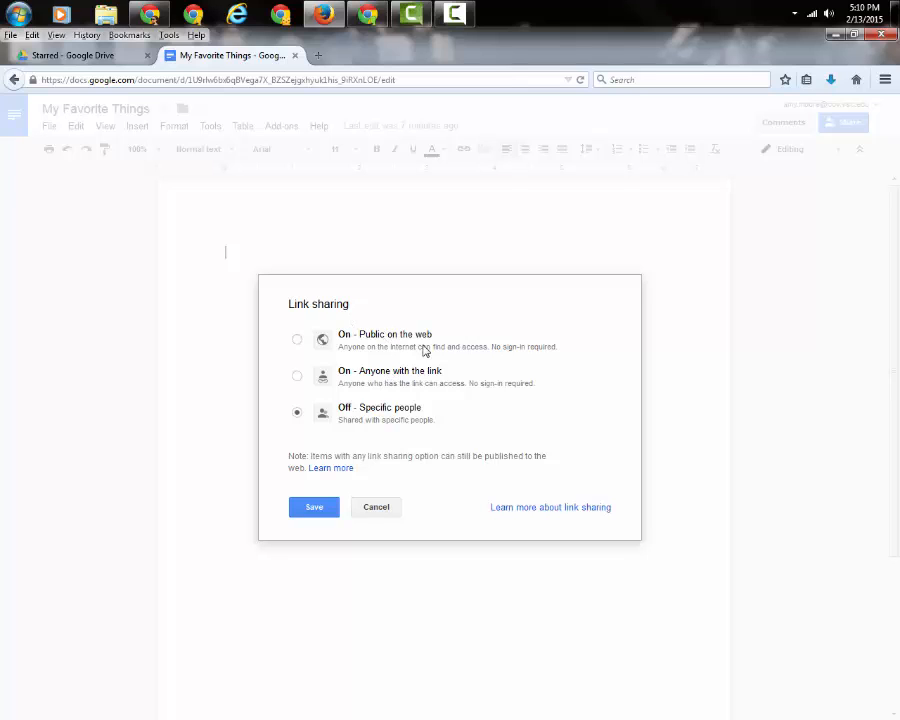
click(374, 510)
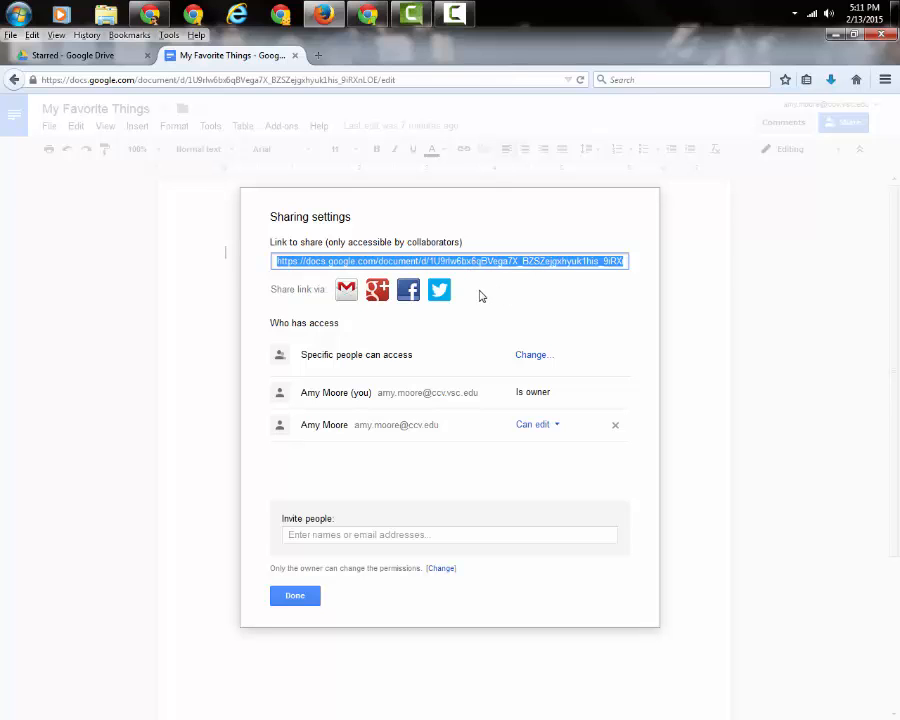
click(299, 597)
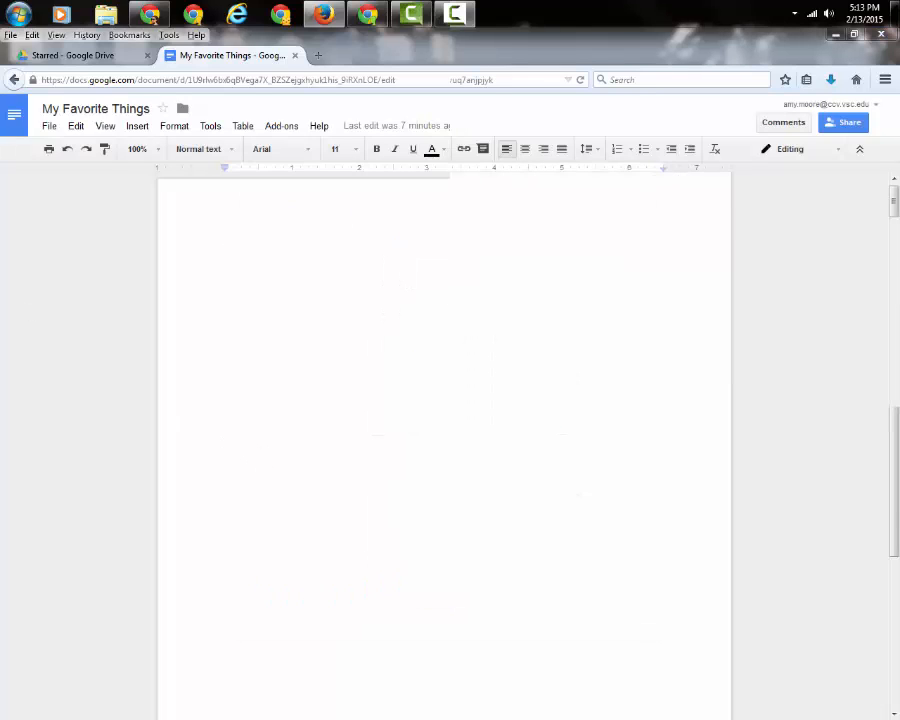
- Paste the Ralph Waldo Emerson "Friendship" essay into the document, and open the print PDF prompt before cancelling it
key(ctrl+v)
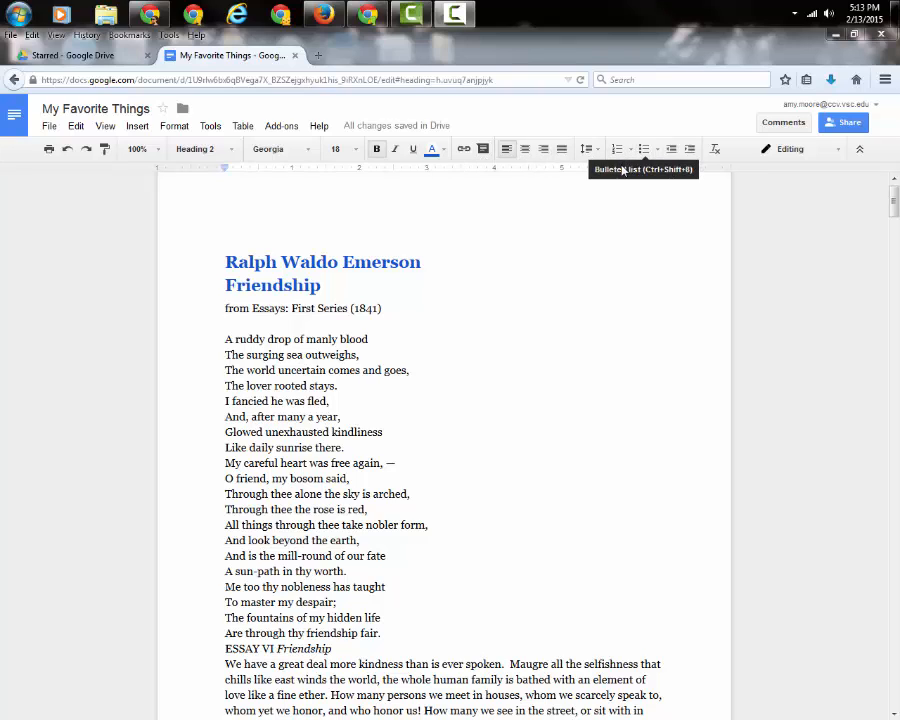
click(48, 150)
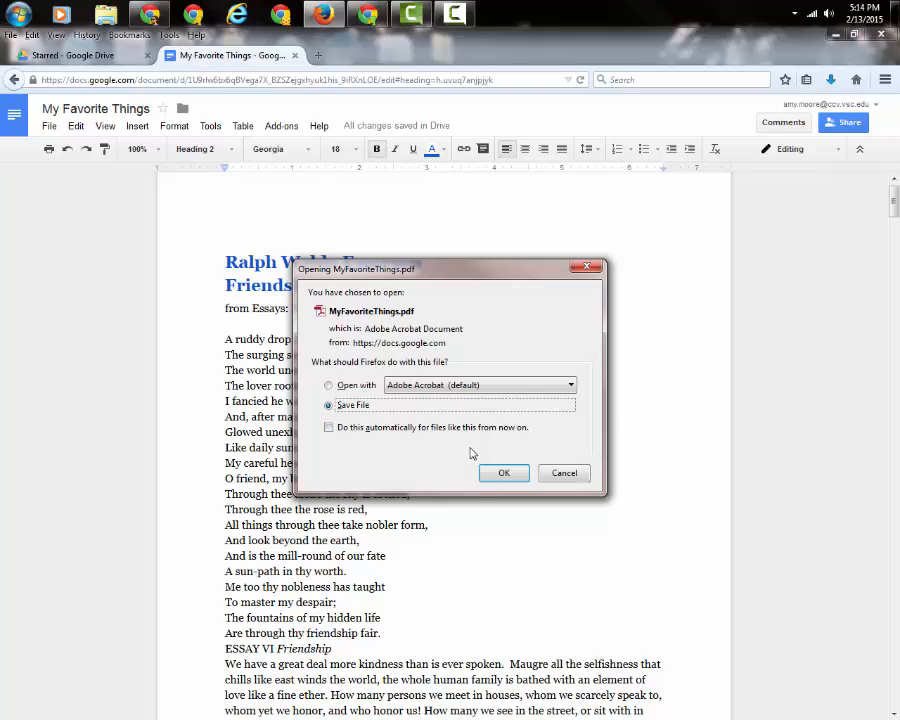
click(561, 471)
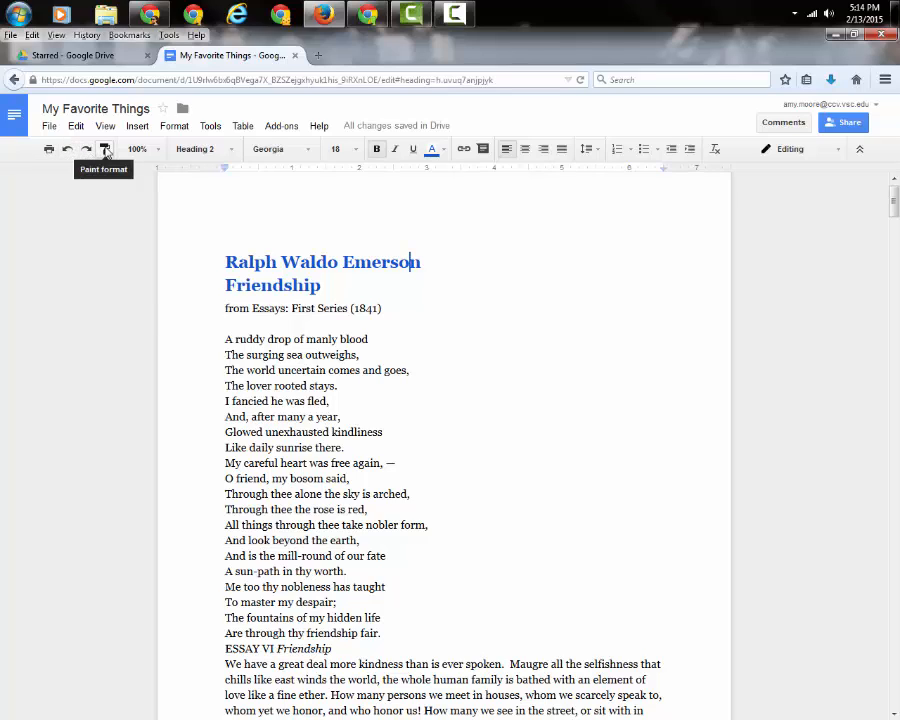
- Zoom the document to 125% and view the paragraph styles available for the two title lines without applying one
click(158, 151)
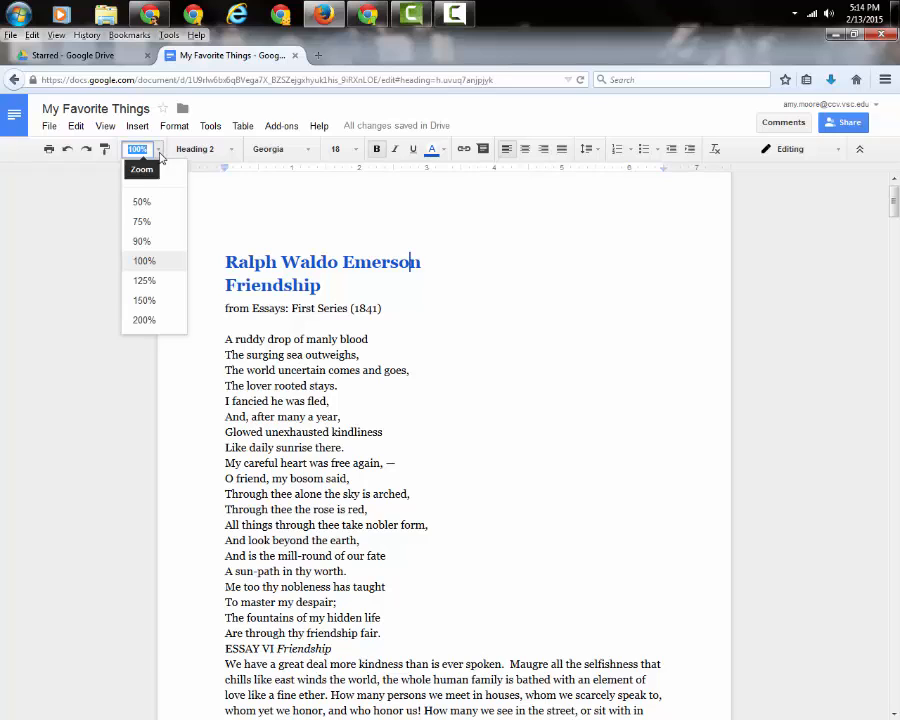
click(143, 280)
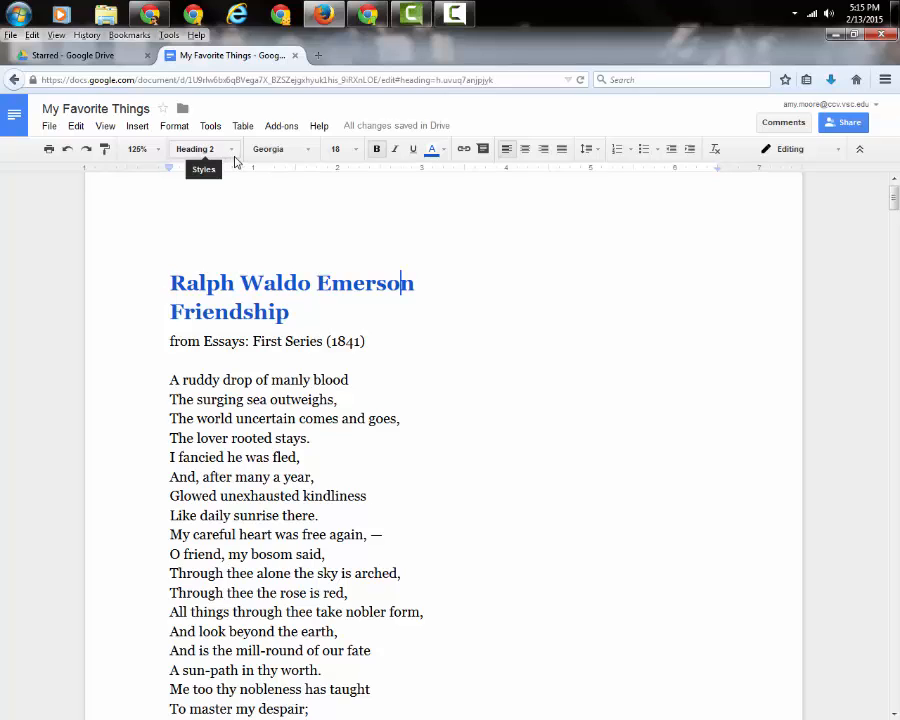
click(226, 379)
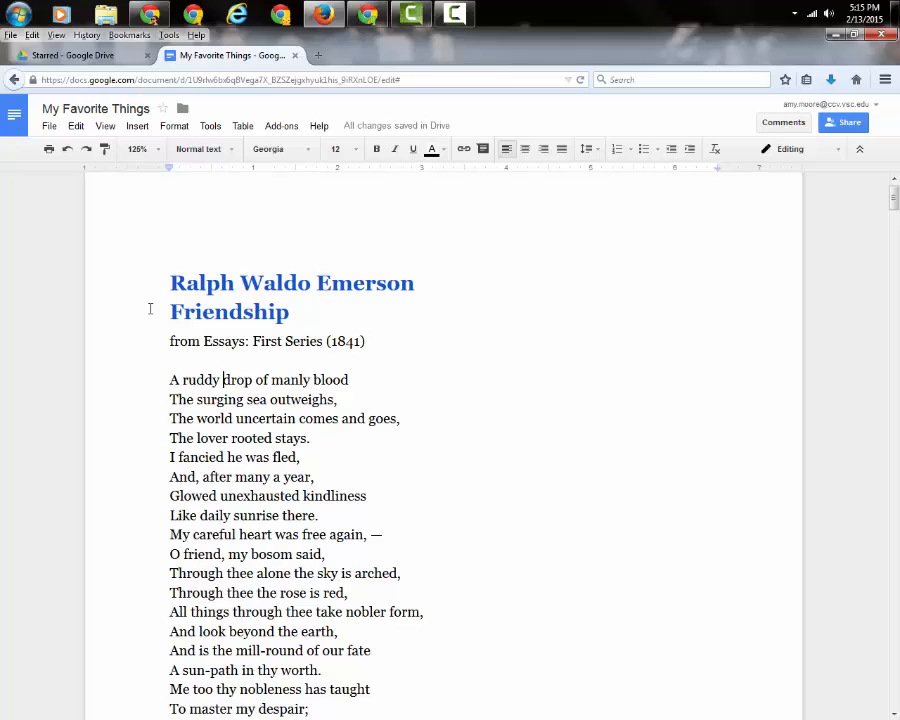
drag(170, 272, 291, 316)
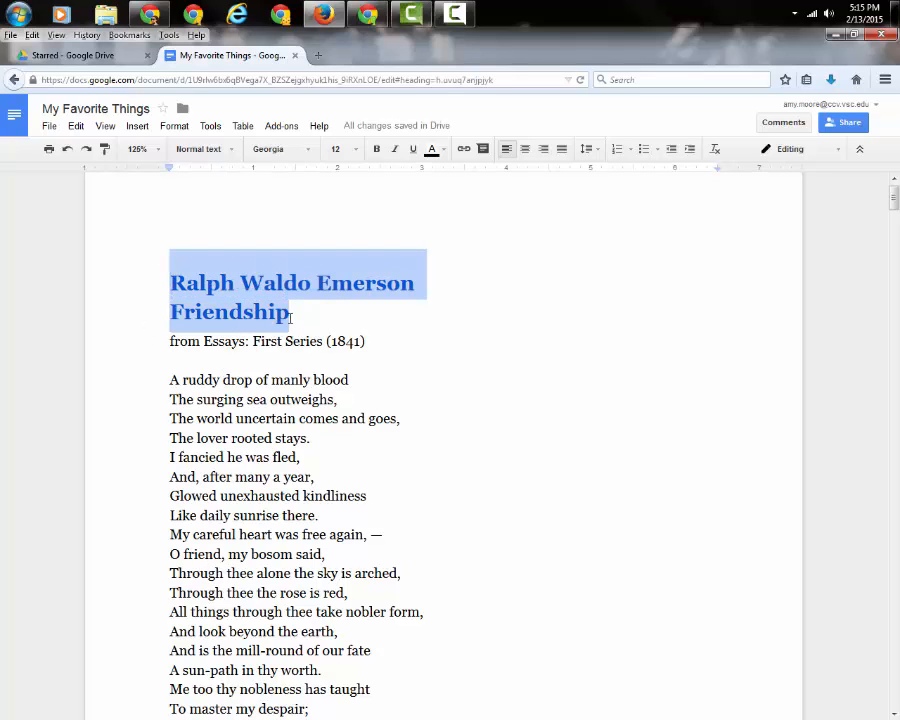
click(232, 152)
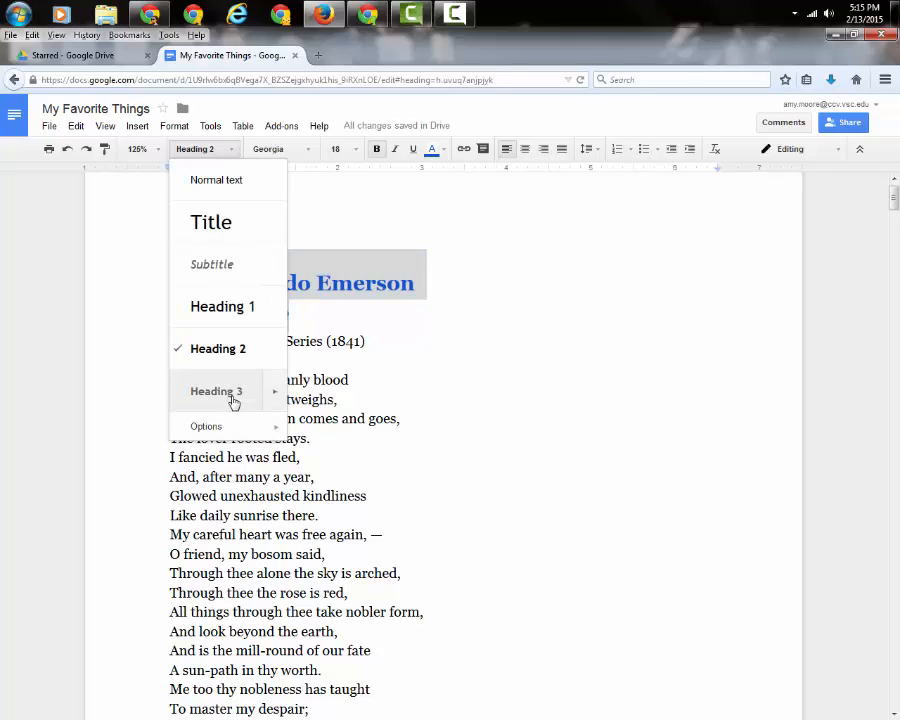
click(364, 338)
- Color the title lines "Ralph Waldo Emerson" and "Friendship" purple and set their font to Trebuchet MS
drag(169, 283, 291, 316)
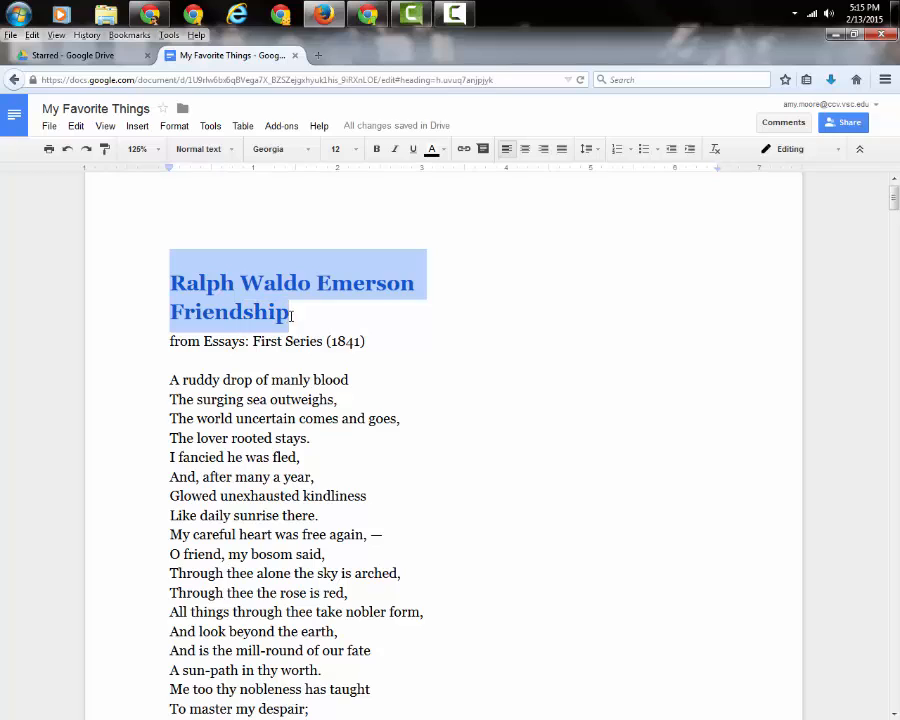
click(432, 150)
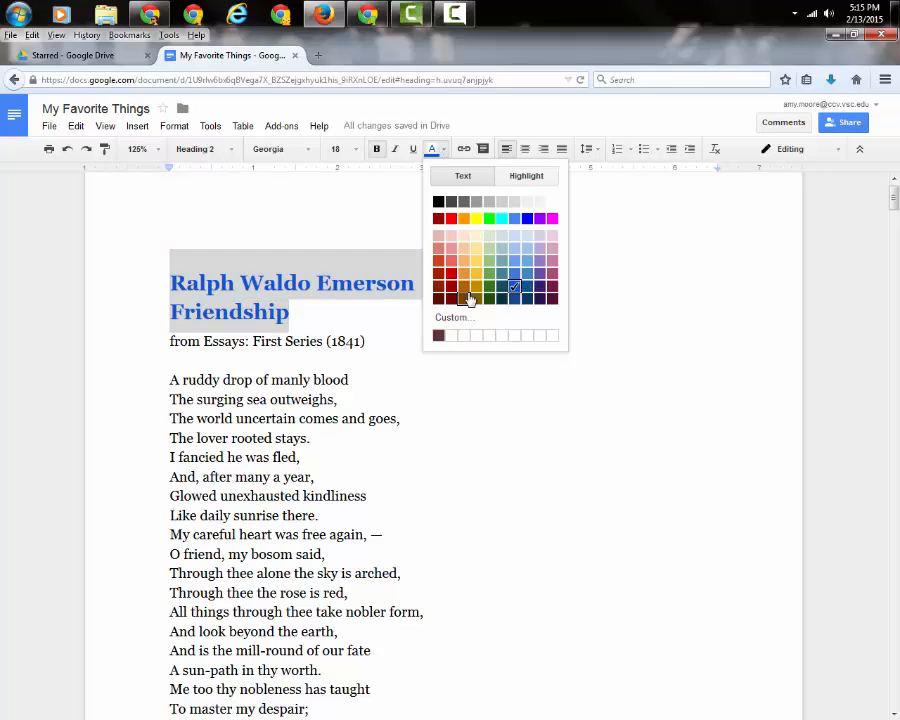
click(539, 218)
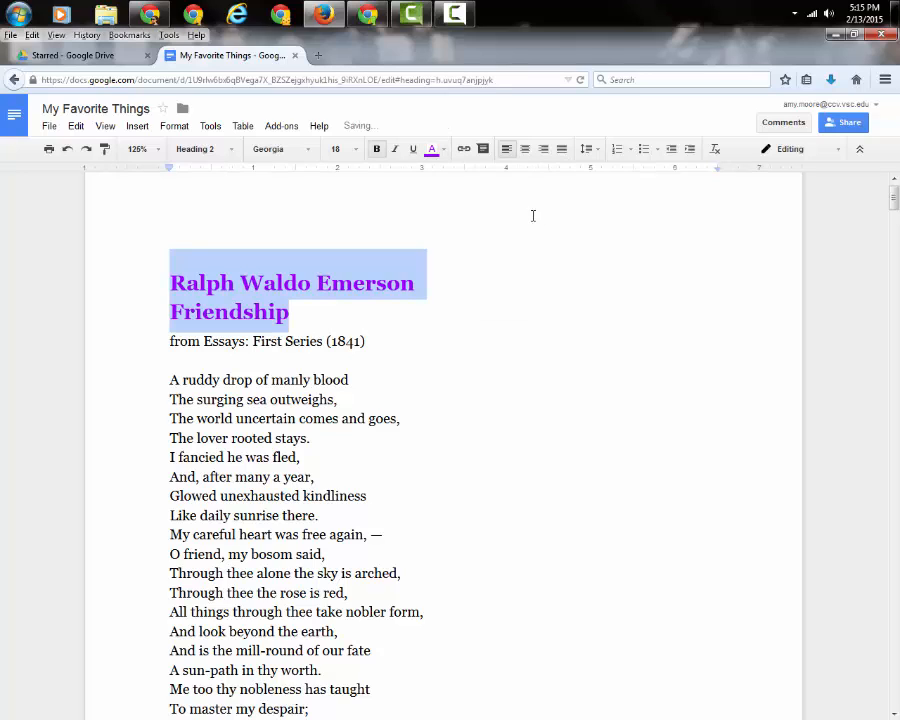
click(305, 150)
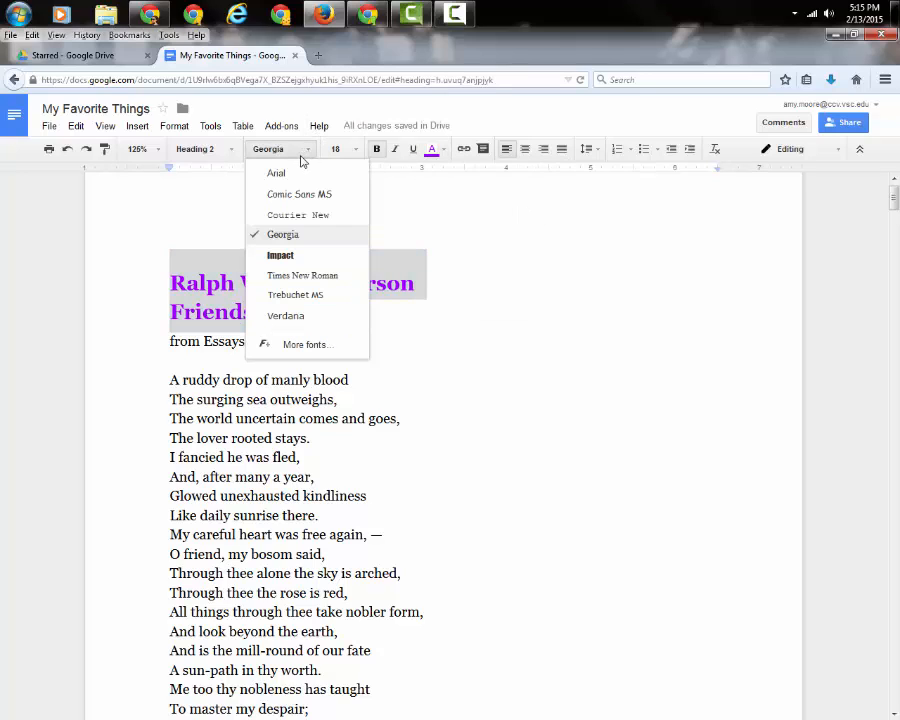
click(296, 295)
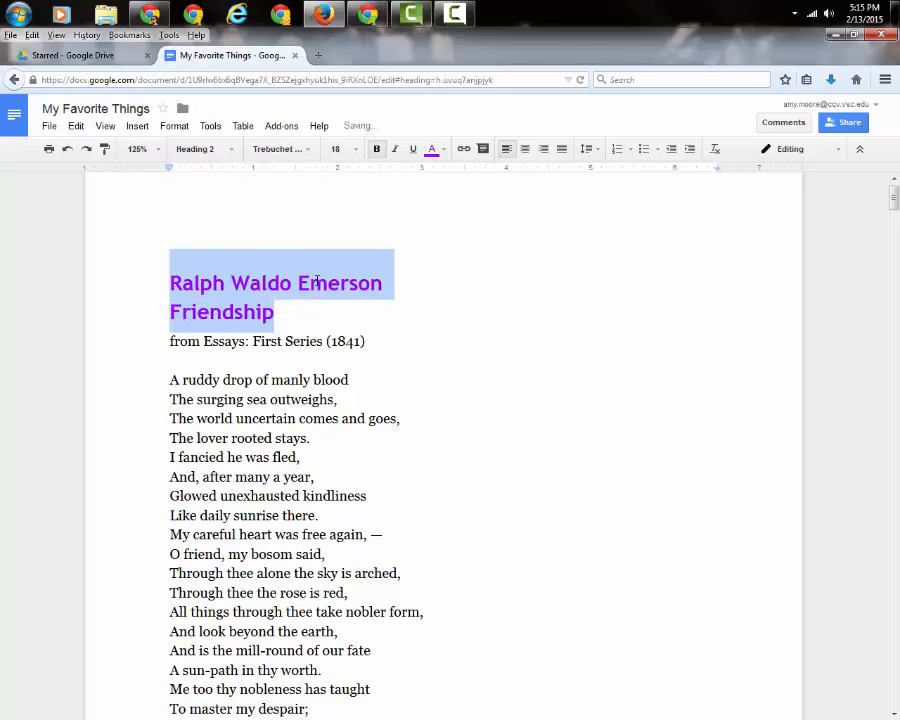
- Try font size 36 on the two title lines, and settle on size 14
click(355, 149)
click(341, 351)
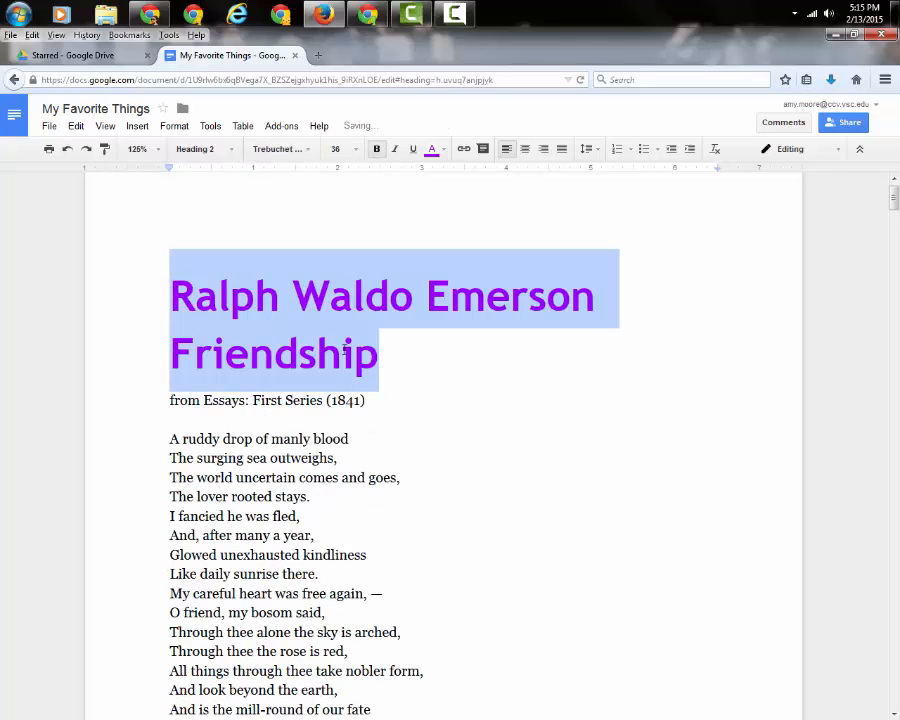
click(355, 149)
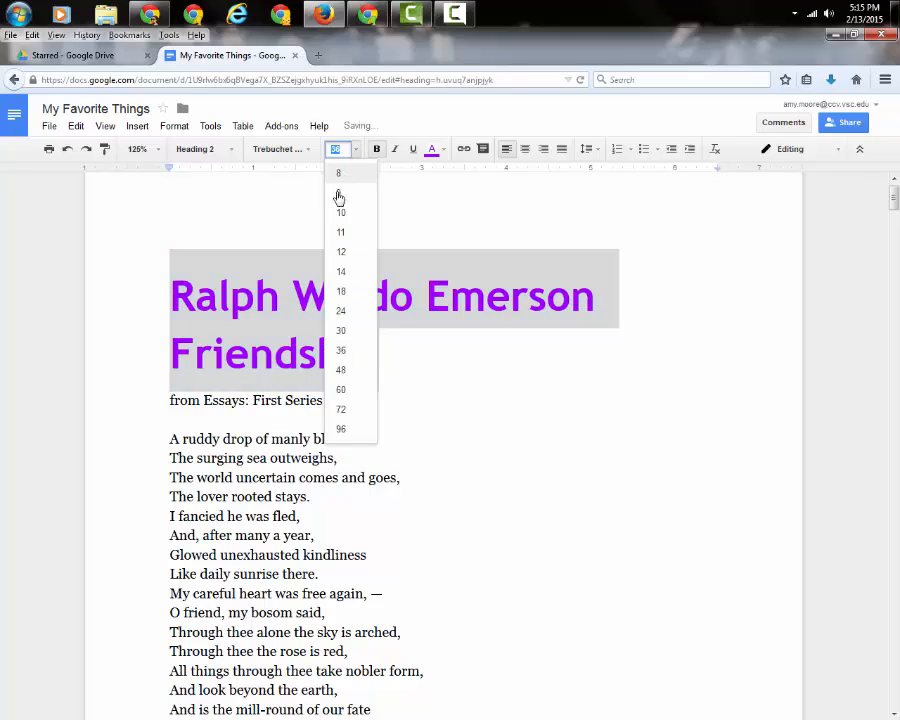
click(344, 272)
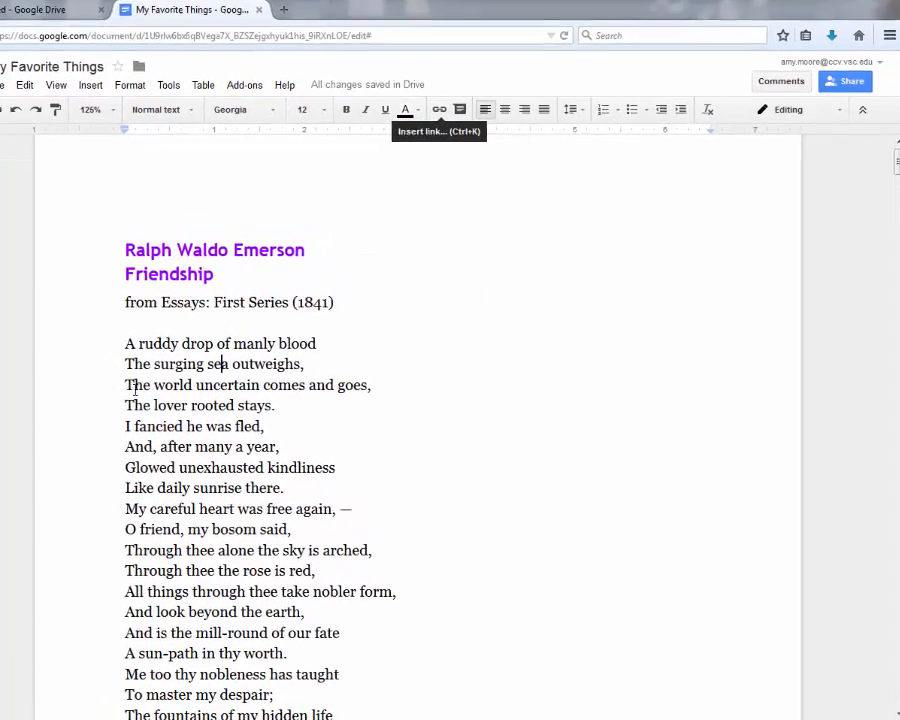
- Italicize the poem from "A ruddy drop of manly blood" through "Are through thy friendship fair." and increase its indent by one level
click(105, 344)
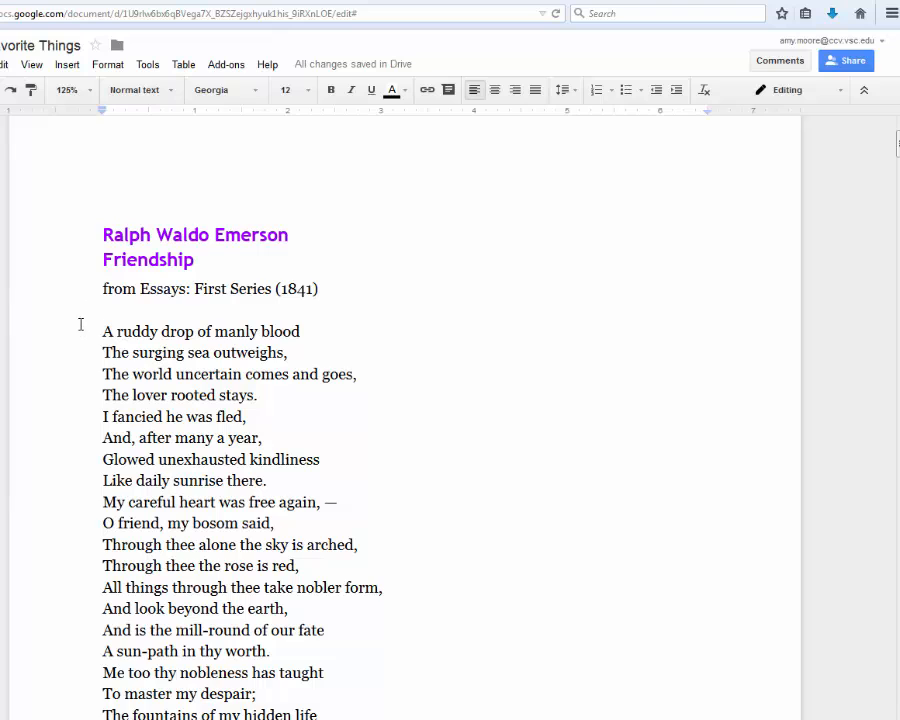
drag(181, 415, 310, 548)
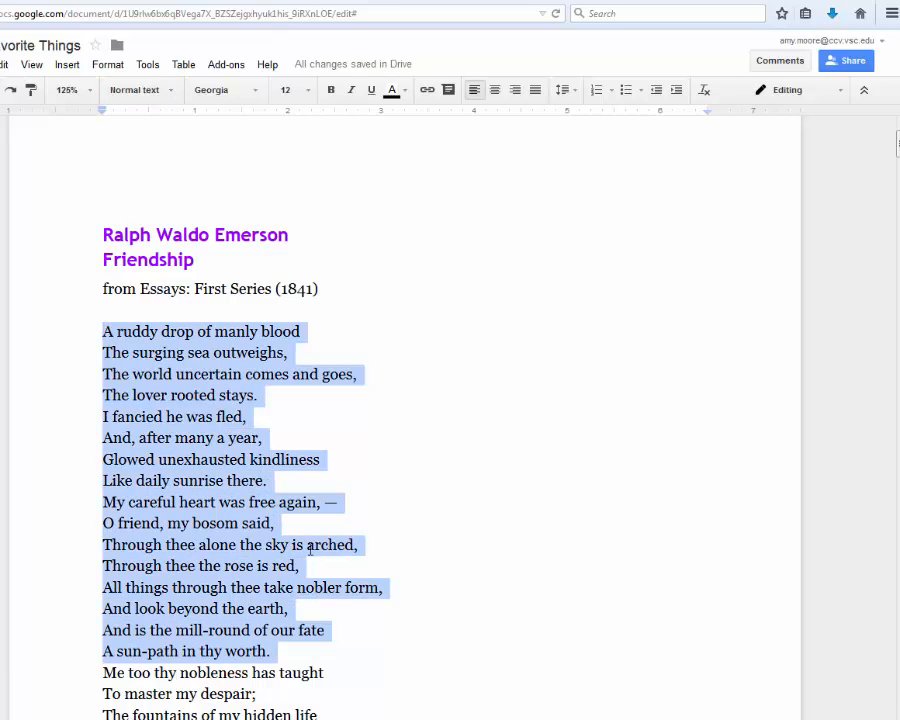
key(shift+Down)
key(shift+Down)
key(shift+Down)
key(shift+Down)
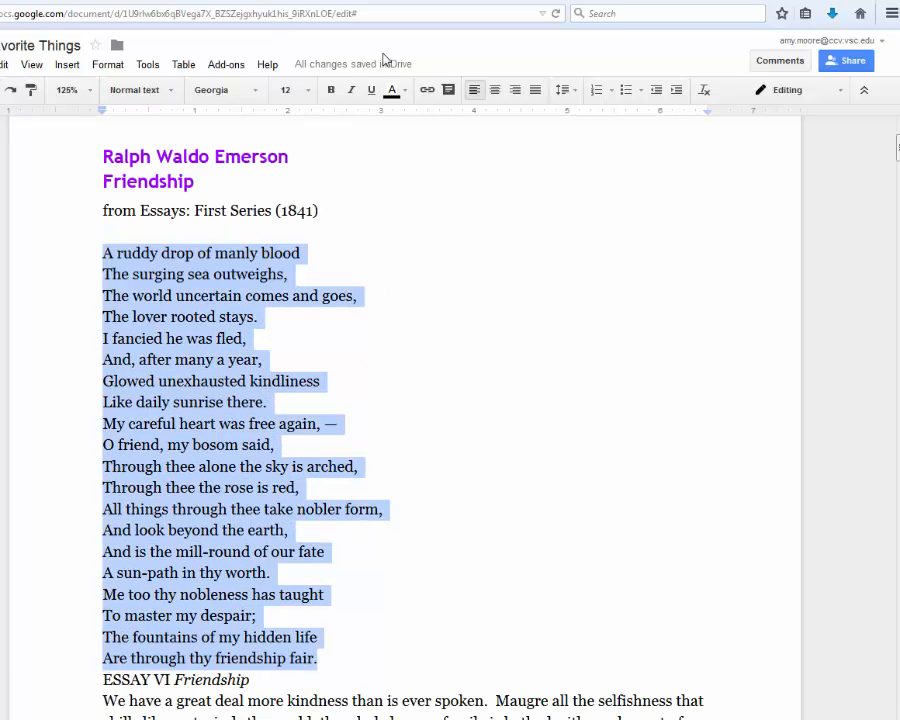
click(352, 90)
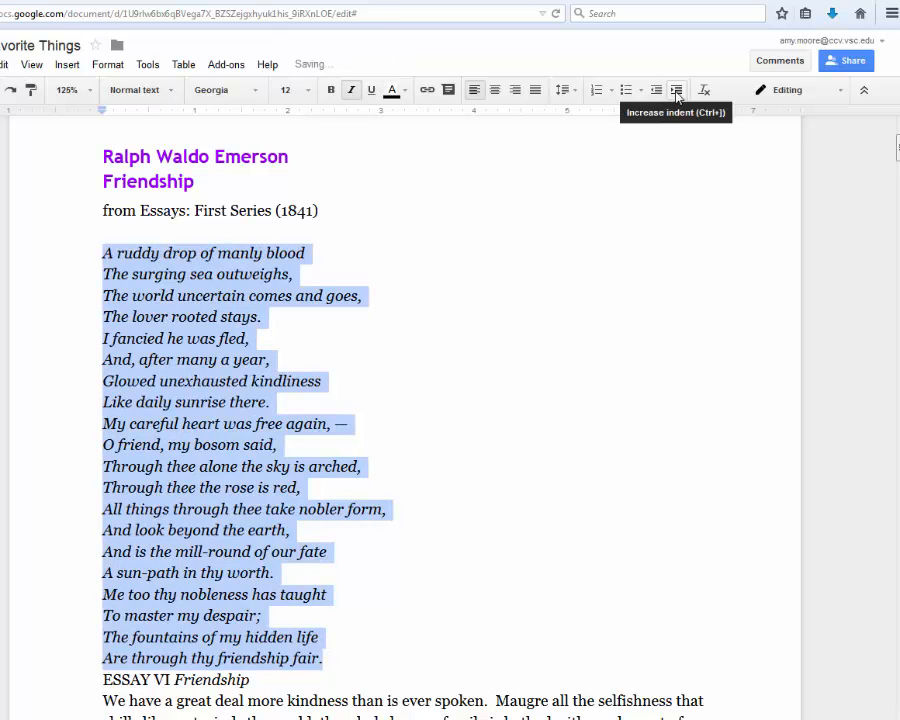
click(677, 92)
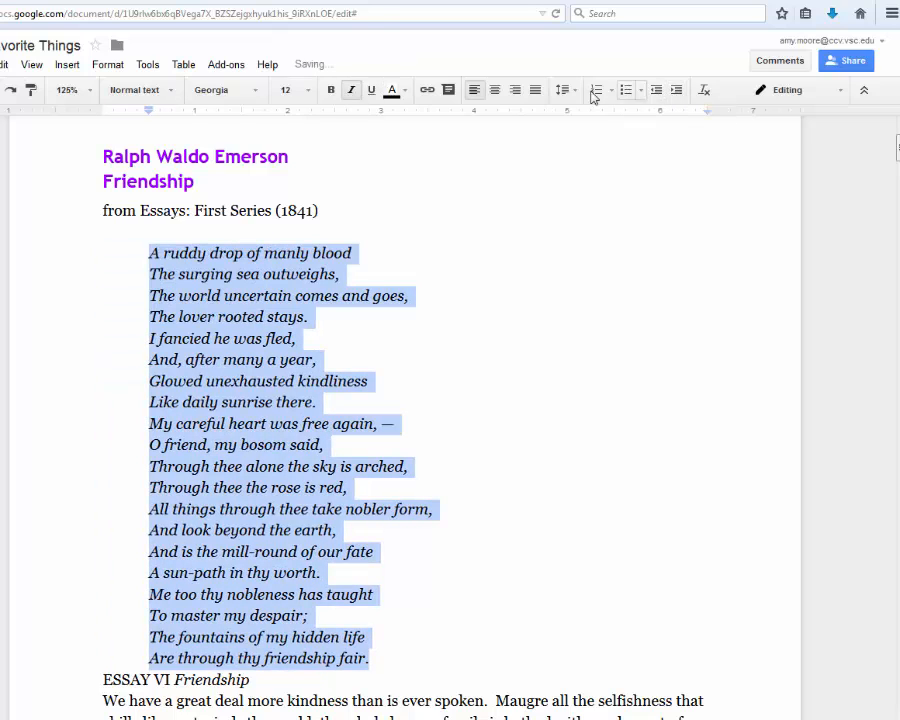
click(500, 188)
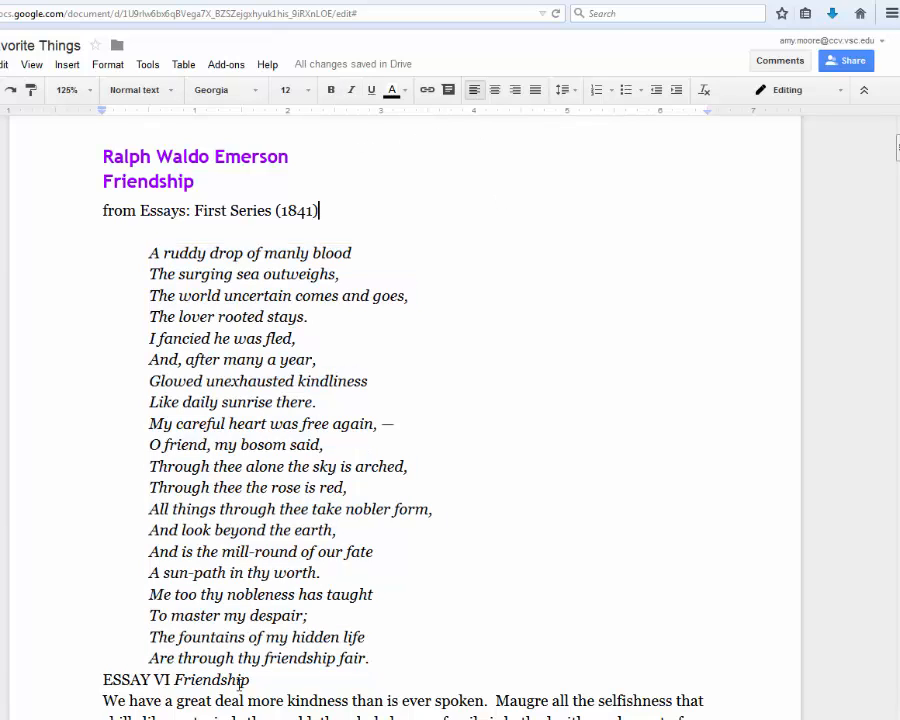
- Center the "ESSAY VI Friendship" line, try 1.5 line spacing on it, and set the spacing to Double
click(258, 681)
shift+click(60, 680)
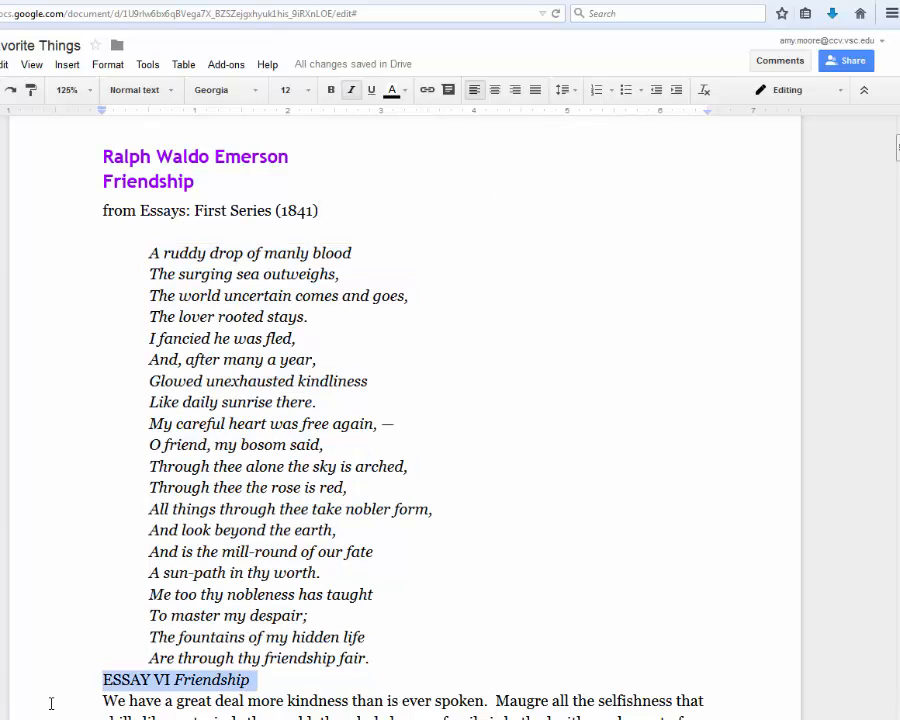
click(496, 92)
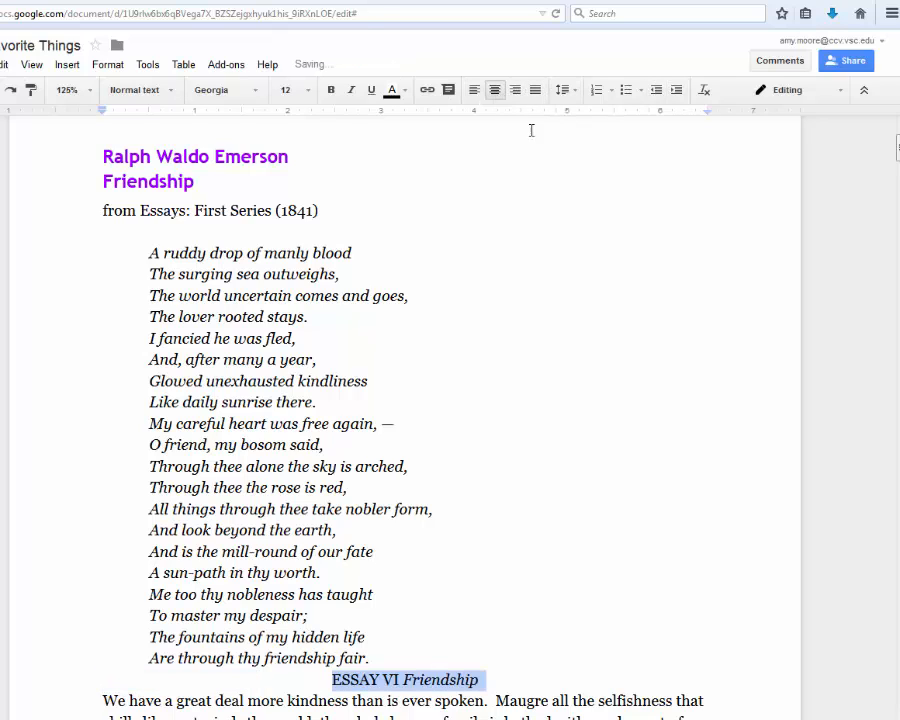
click(570, 91)
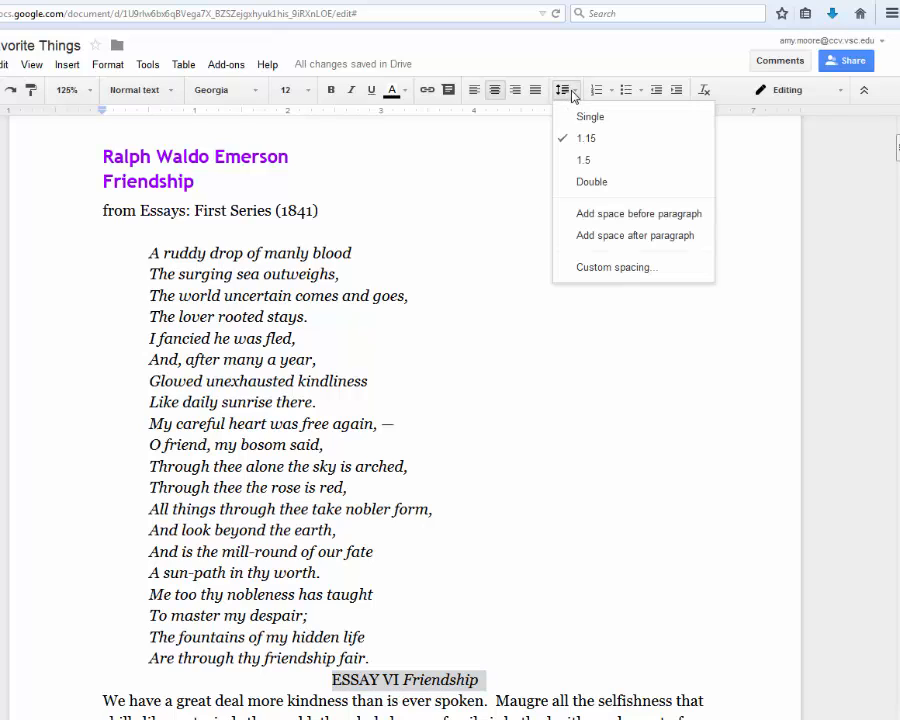
click(582, 162)
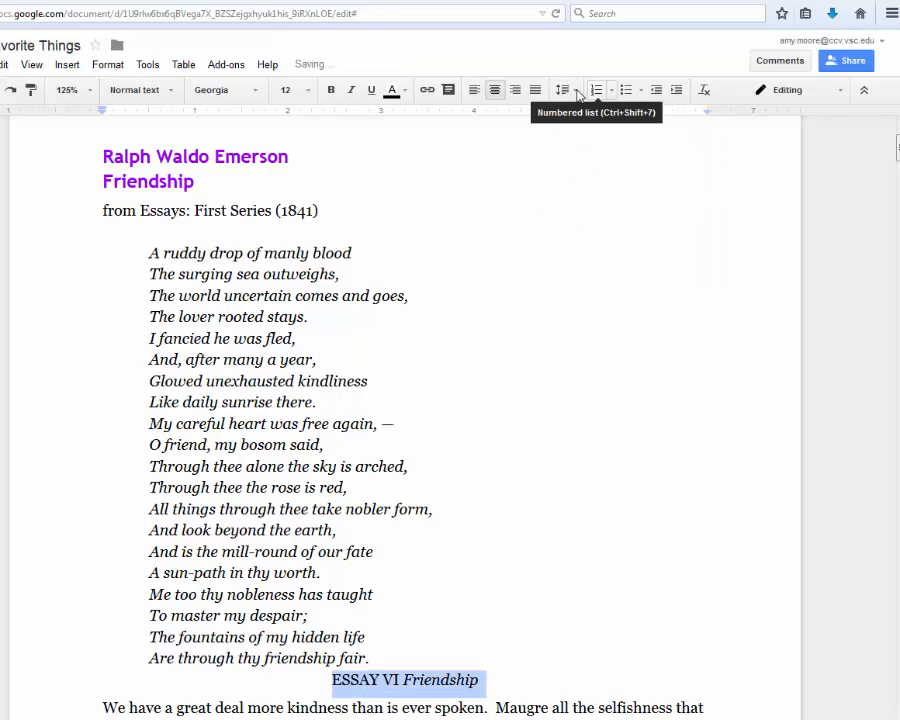
click(577, 92)
click(584, 184)
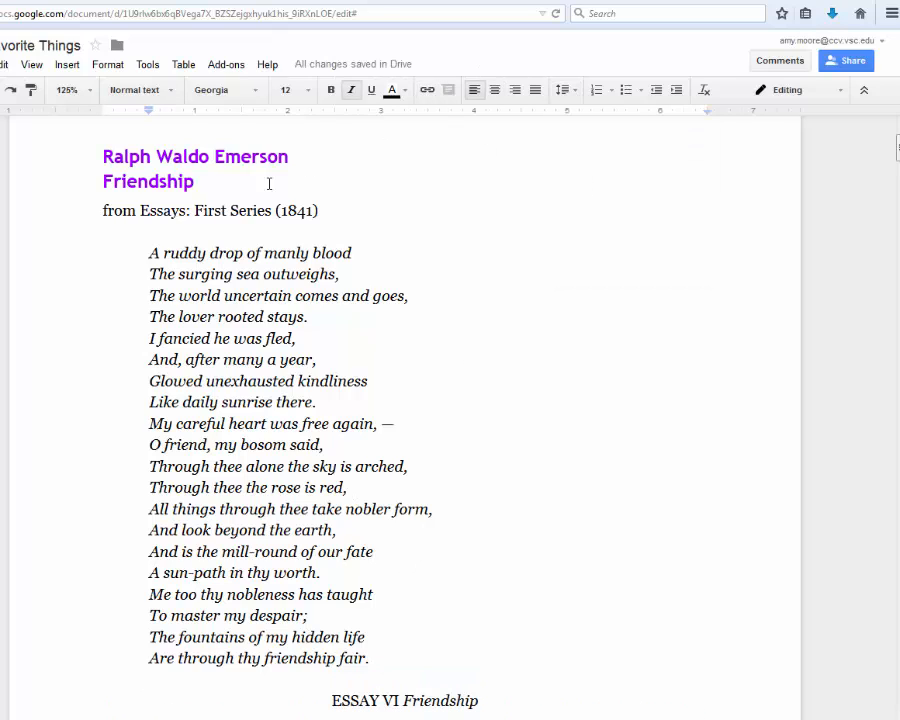
- Link the title text "Ralph Waldo Emerson" to the first suggested Wikipedia result
drag(102, 156, 289, 157)
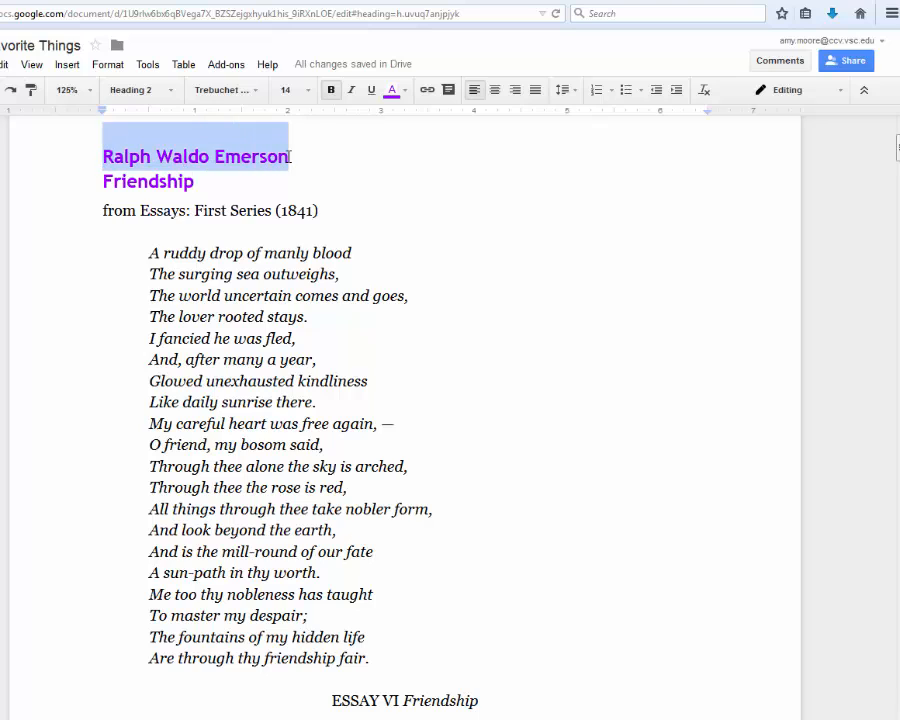
click(427, 90)
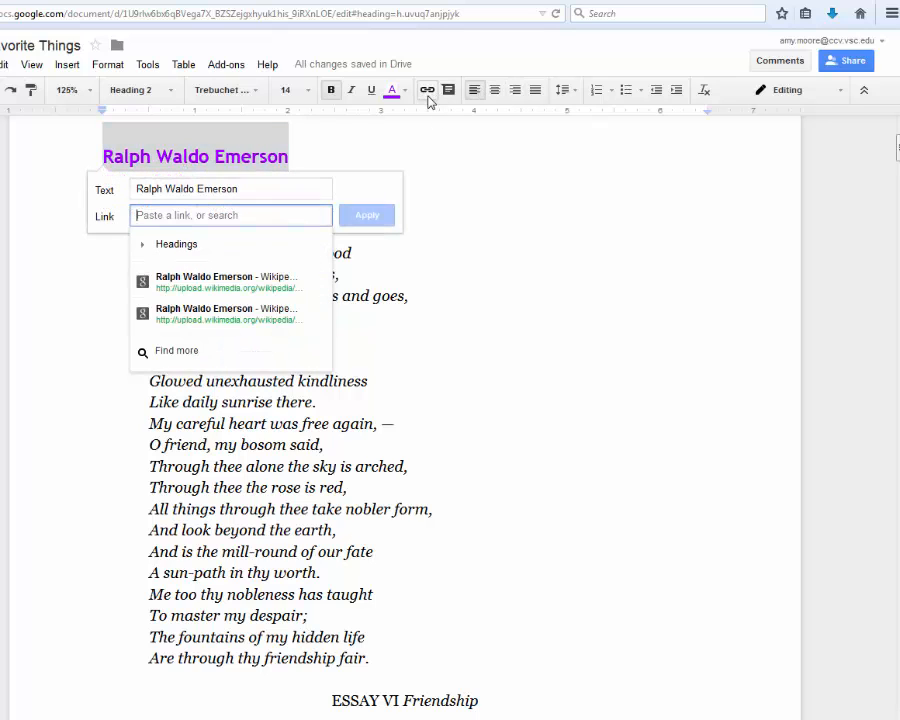
click(238, 288)
click(367, 217)
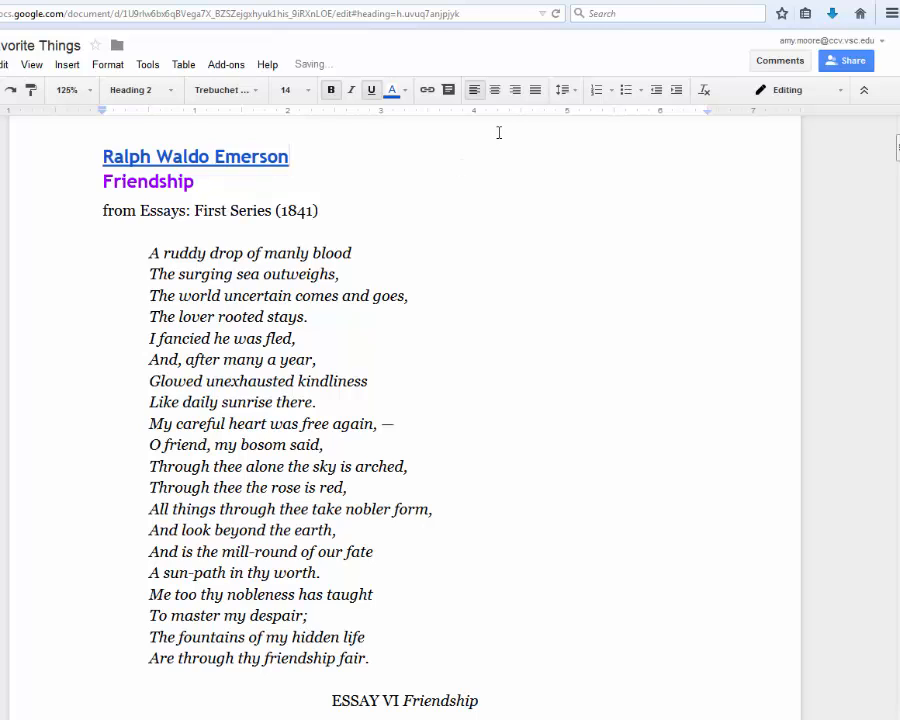
- Add the comment "Do you really want this to be a hyperlink?" to the word "Emerson" in the linked title line
click(448, 92)
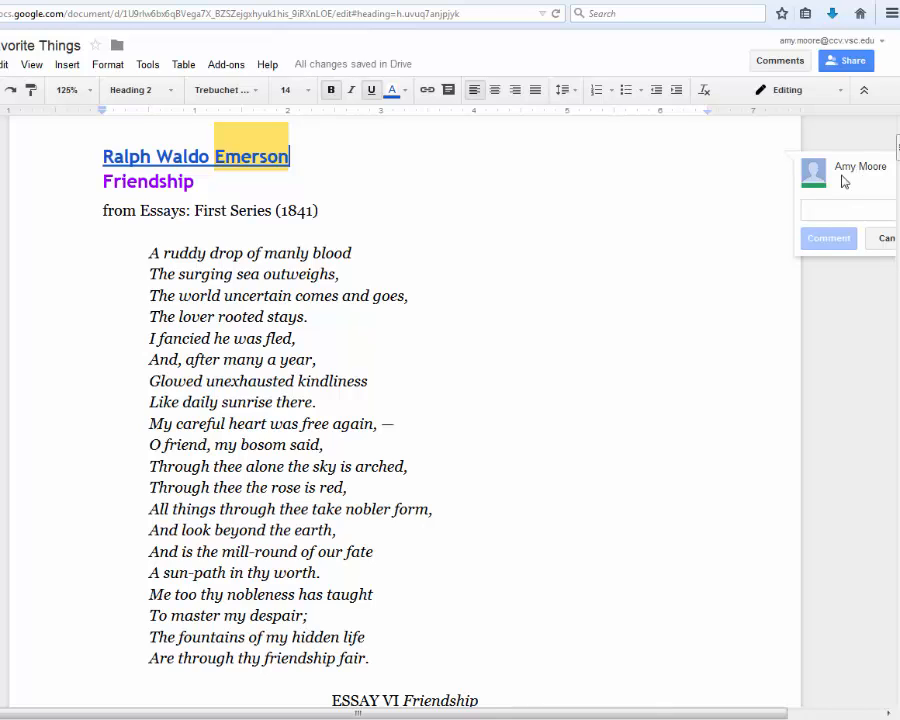
text(Do you really)
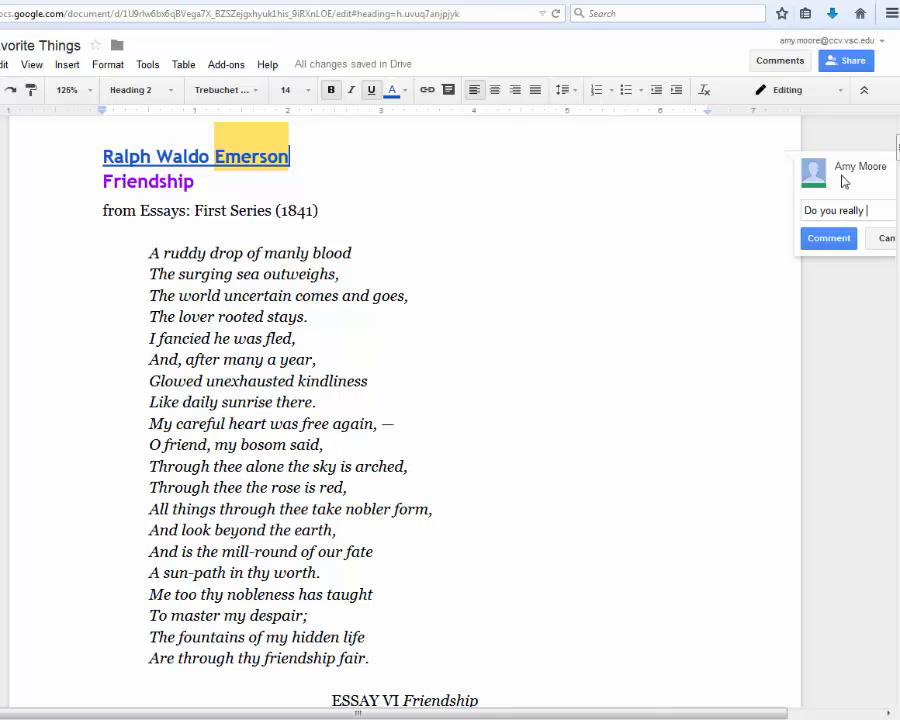
text( want this to be)
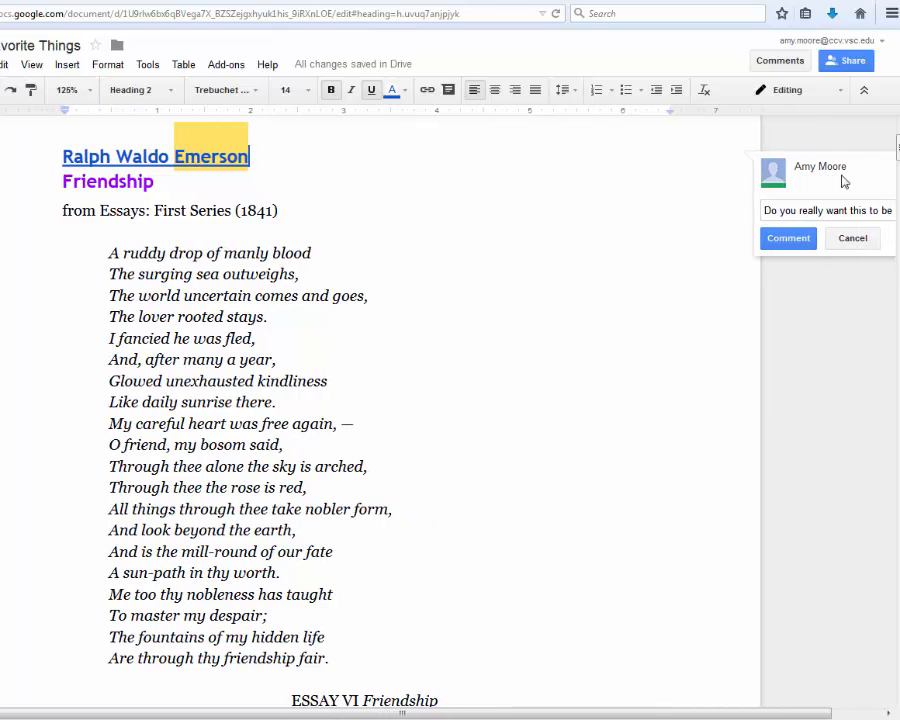
text( a hyperlink?)
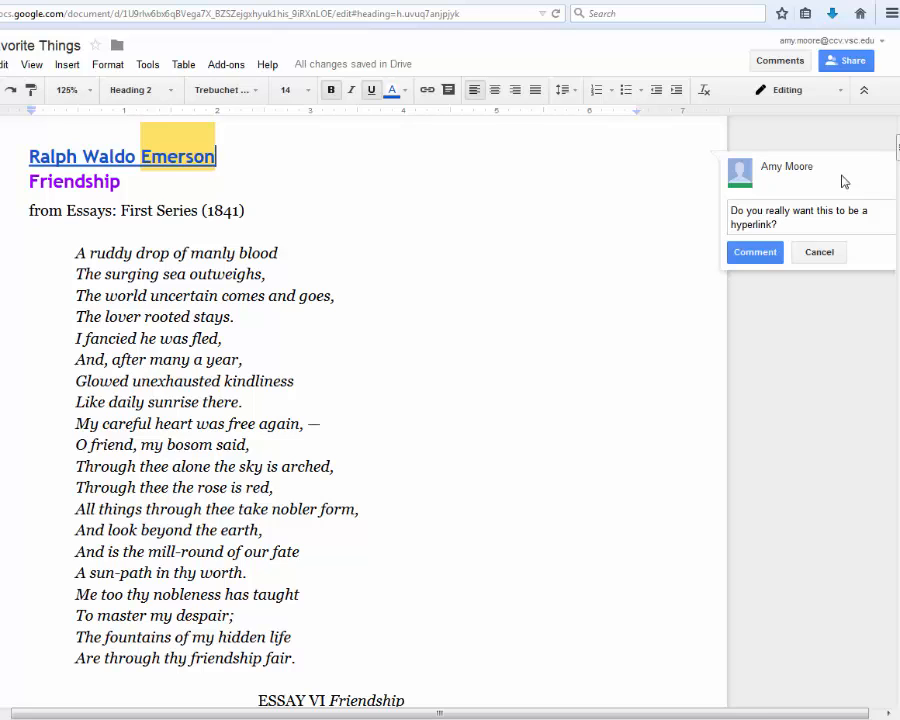
click(752, 255)
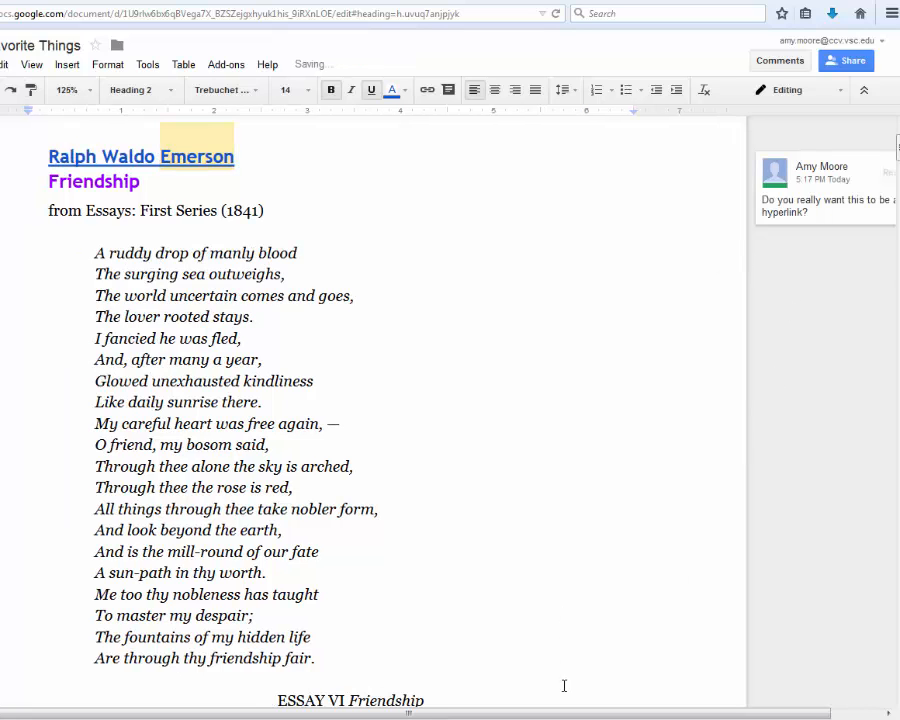
- View the edit and delete options of the hyperlink comment, and mark the comment as resolved
drag(597, 712, 637, 716)
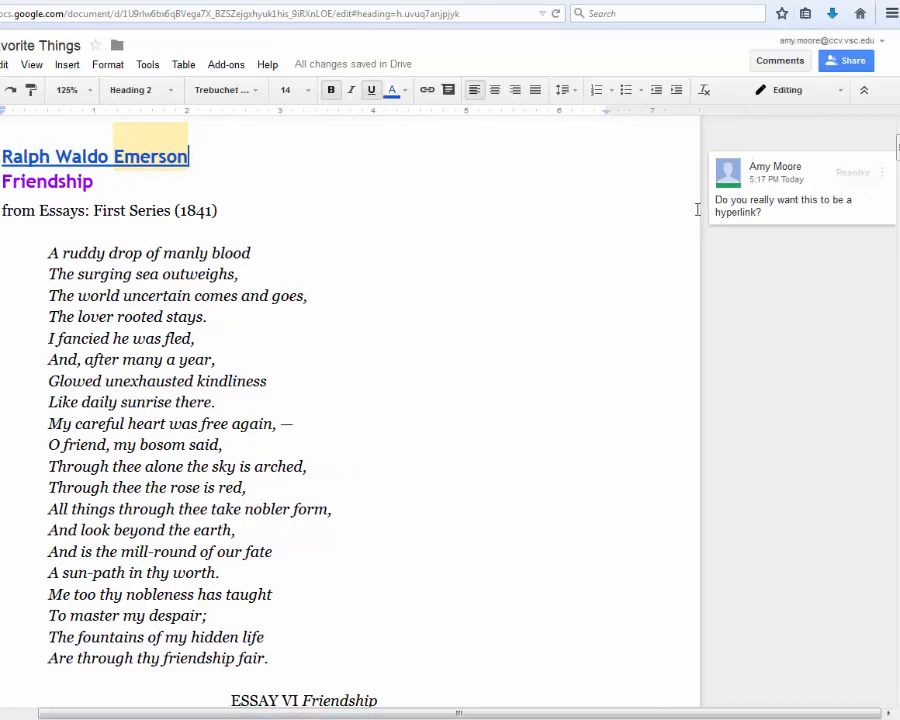
click(883, 173)
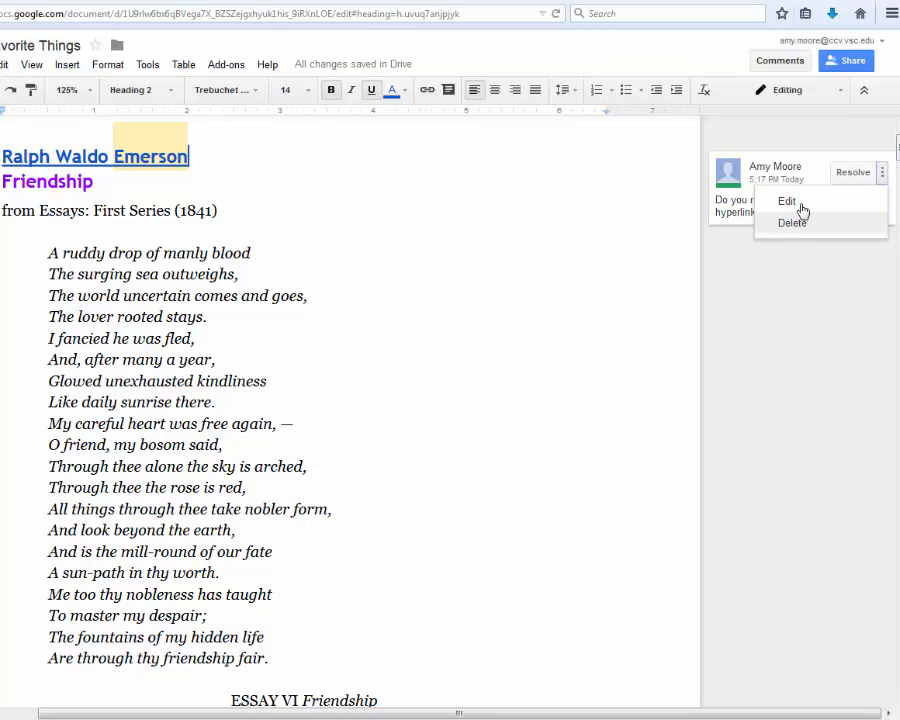
click(848, 176)
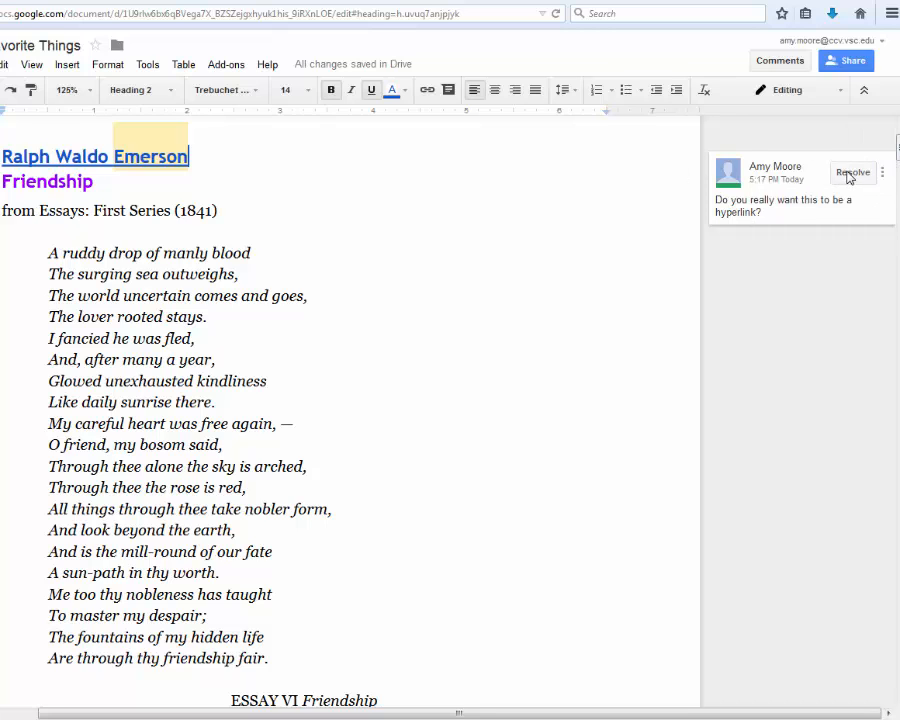
click(848, 176)
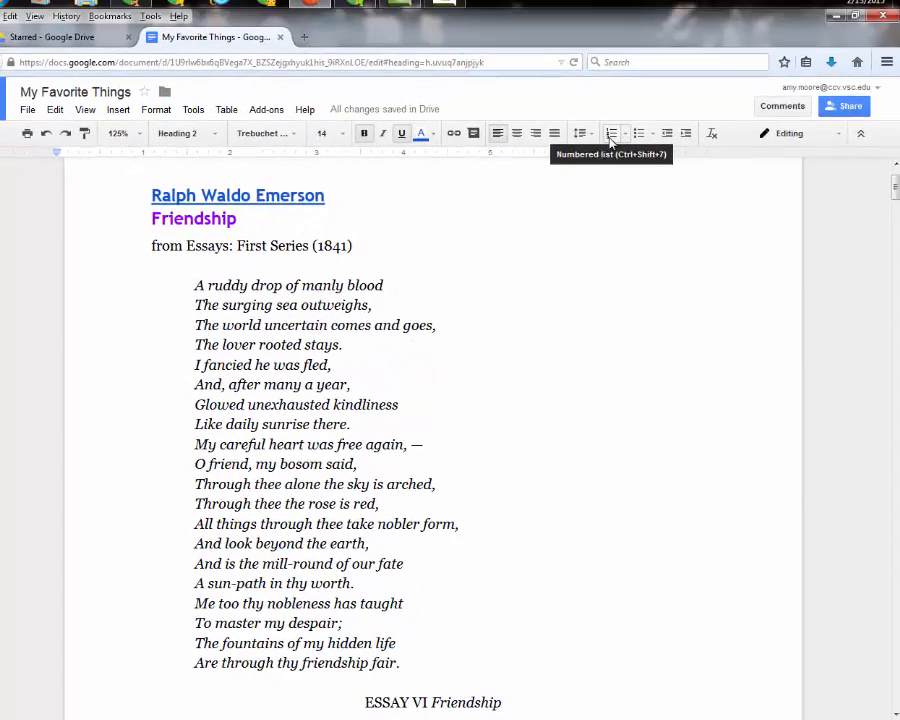
- Look through the numbered and bulleted list styles, and try a round bullet on the "Ralph Waldo Emerson" line
click(623, 136)
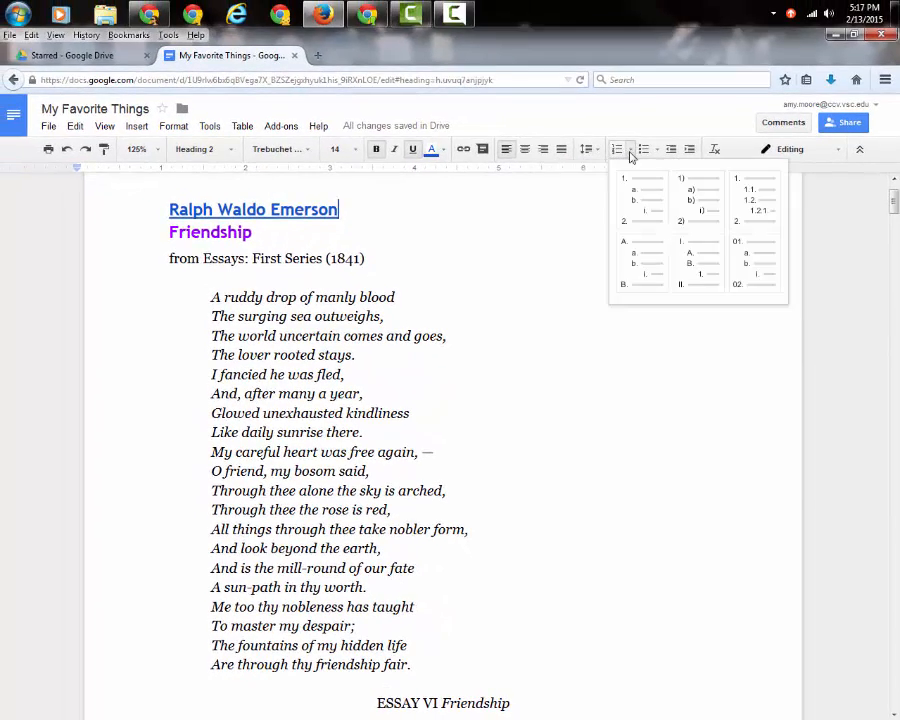
click(633, 152)
click(644, 150)
click(653, 151)
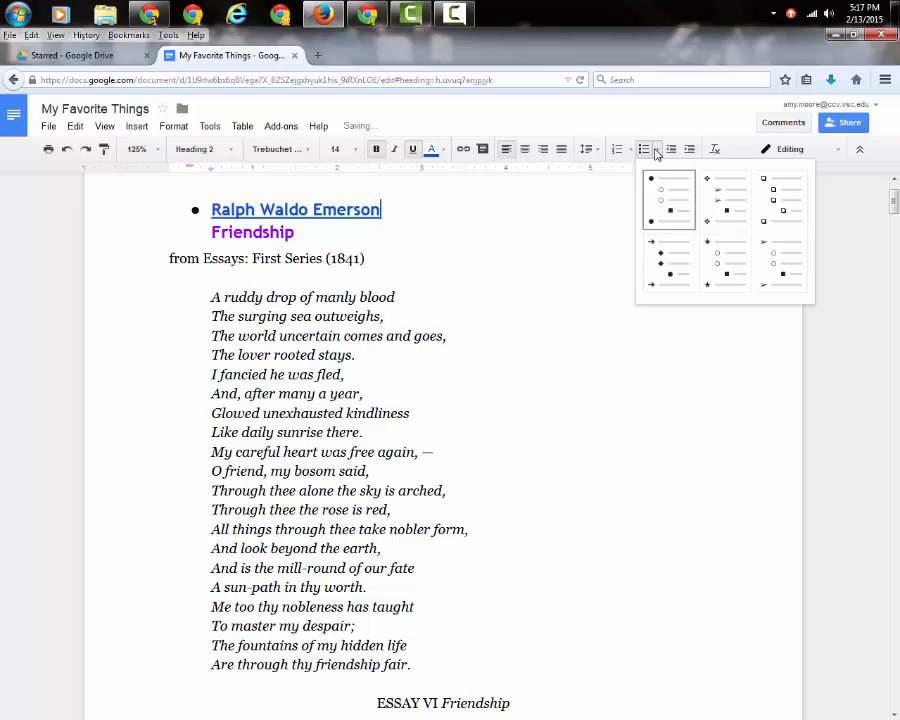
click(653, 152)
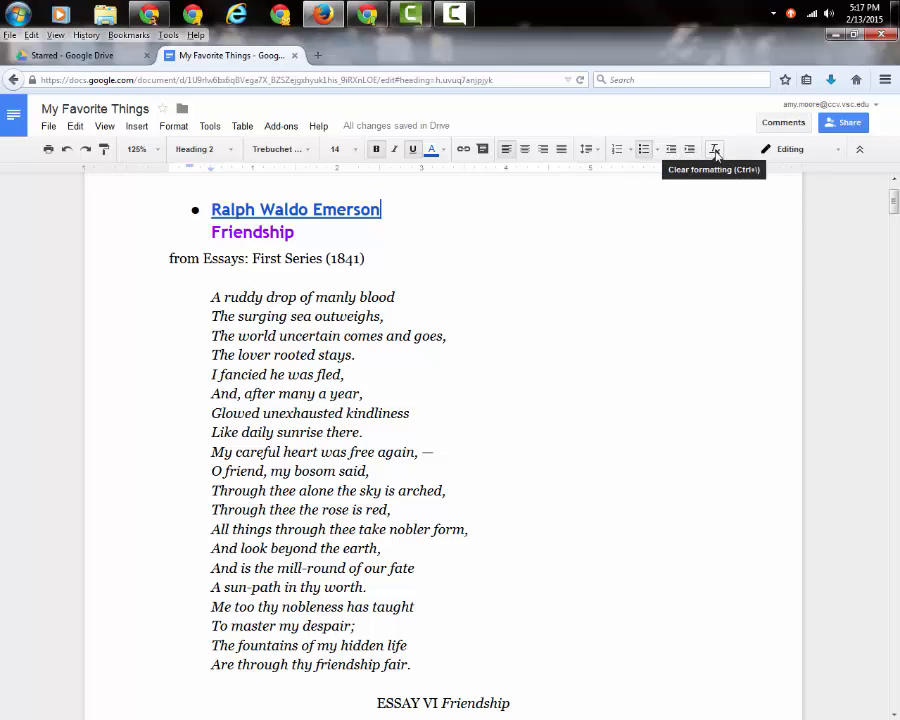
- Clear the formatting of the "Ralph Waldo Emerson" line and remove its hyperlink
drag(137, 212, 125, 231)
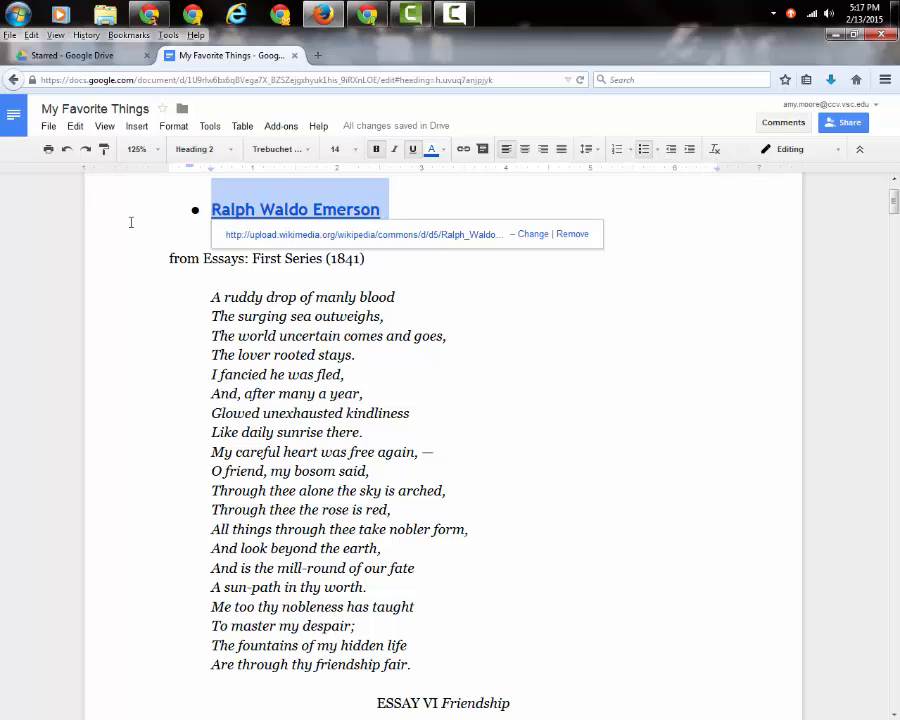
click(715, 150)
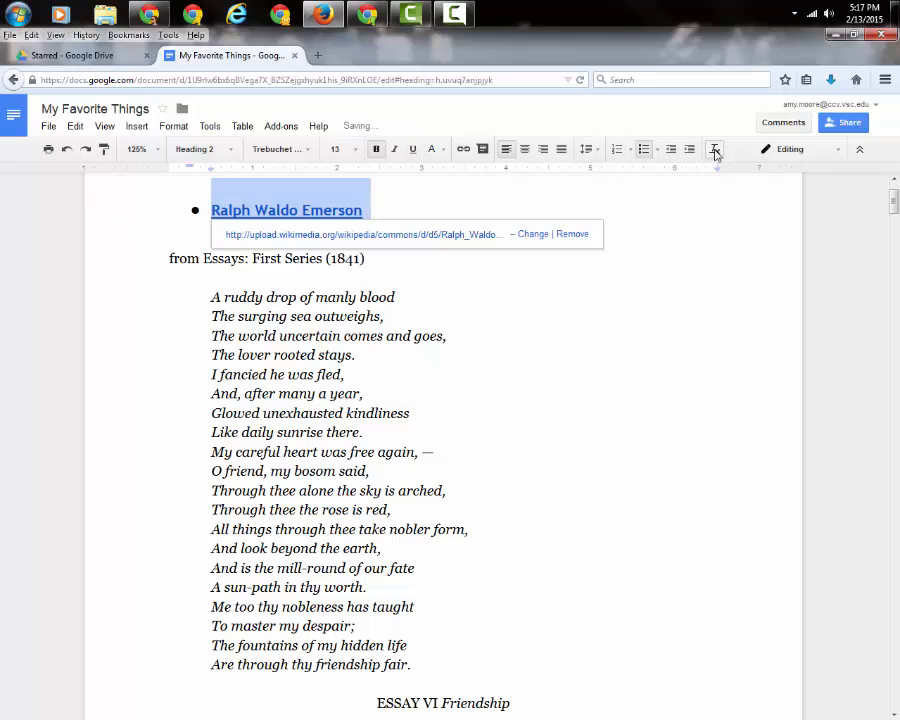
click(574, 234)
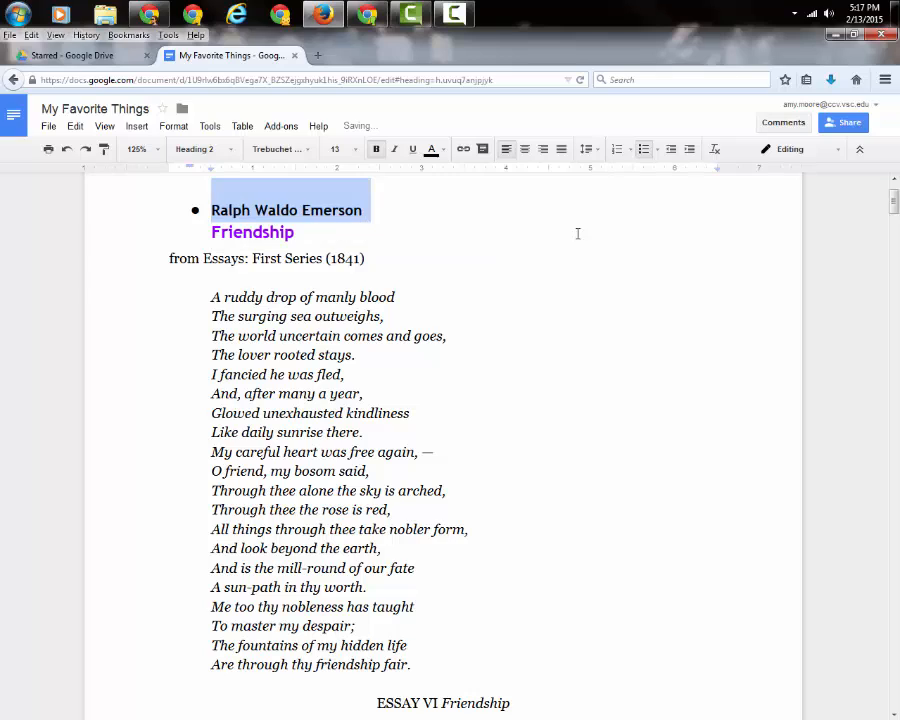
key(Right)
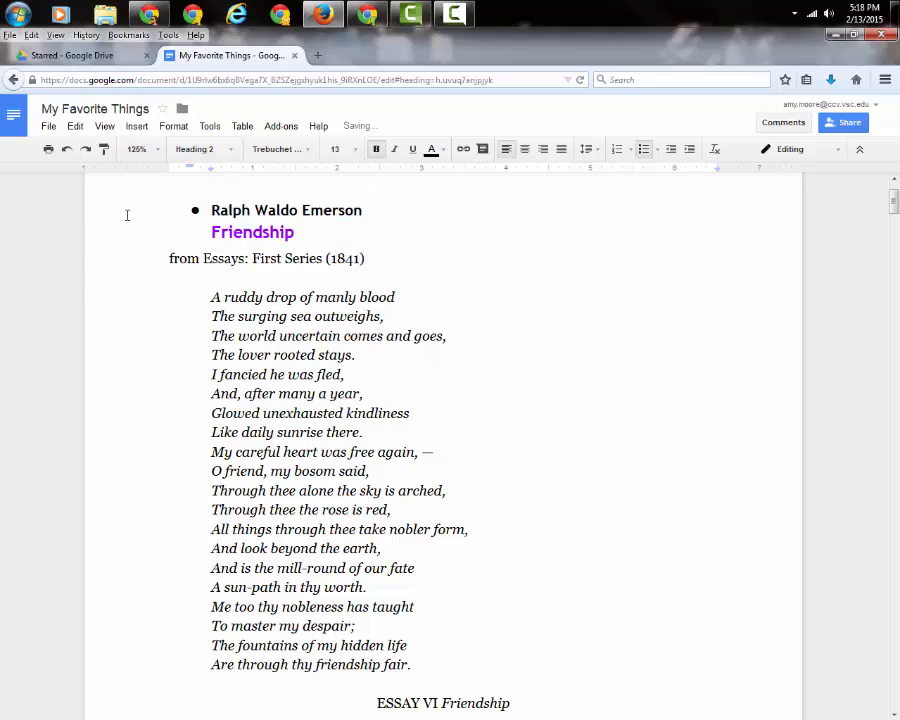
- Remove the bullet from the "Ralph Waldo Emerson" line
drag(168, 210, 157, 228)
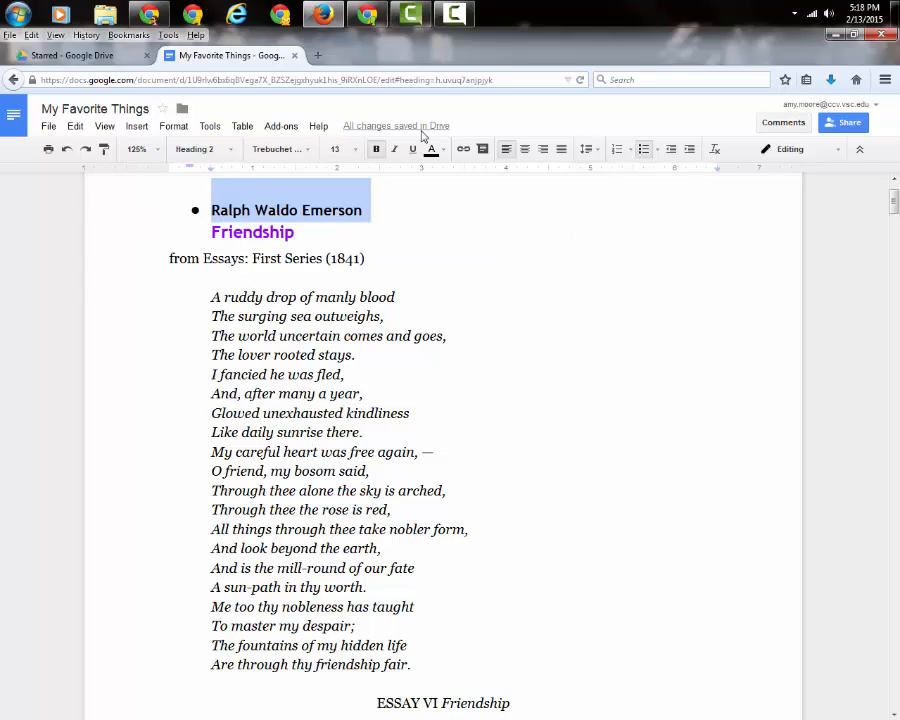
click(644, 149)
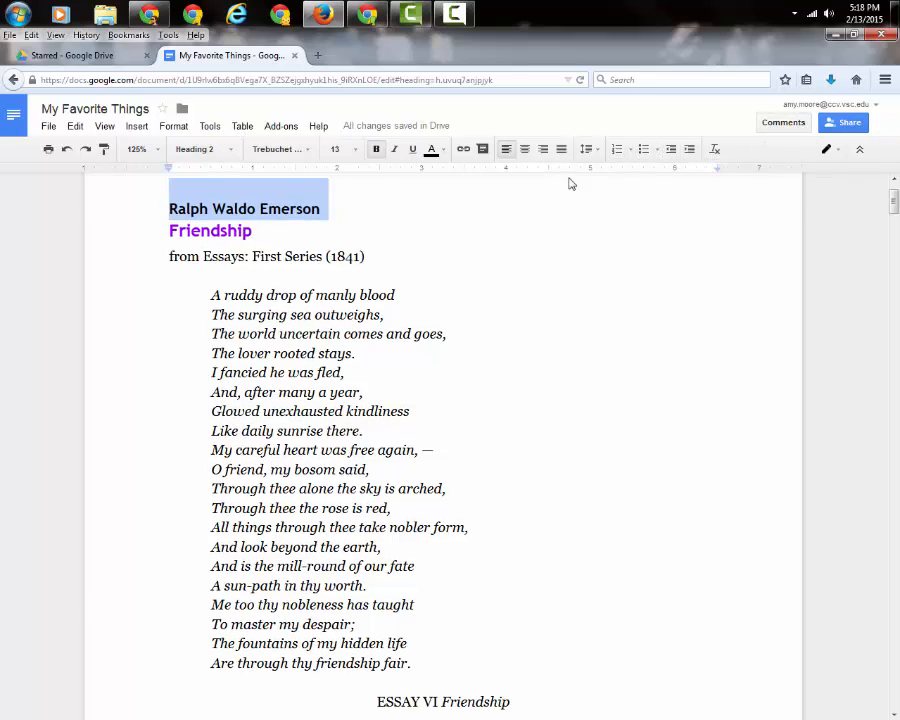
- Hide the document's title and menus for a compact view, restore them, and deselect the title line
click(859, 150)
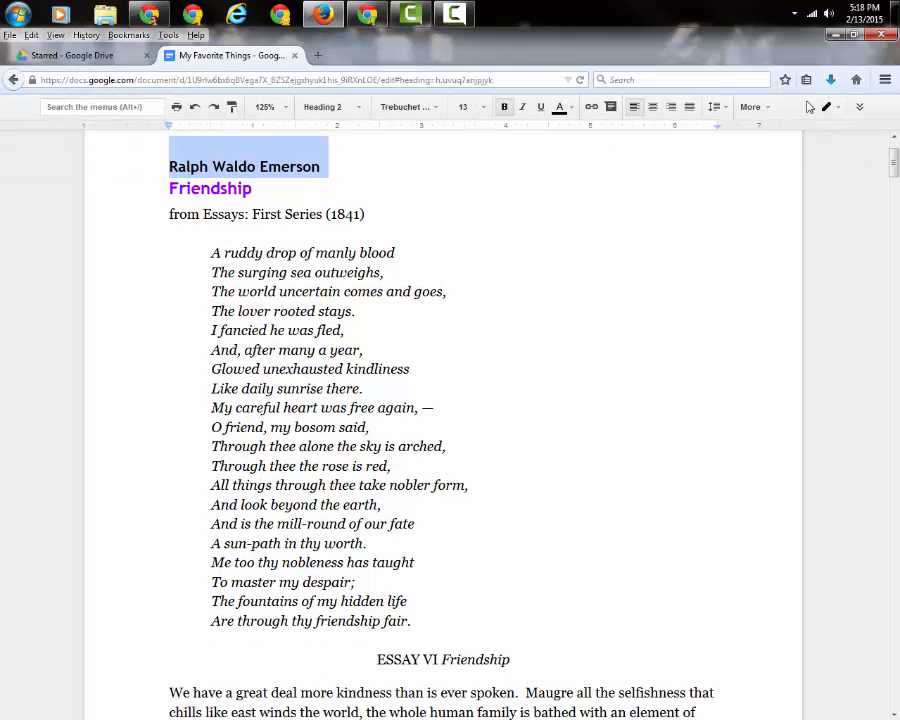
click(859, 107)
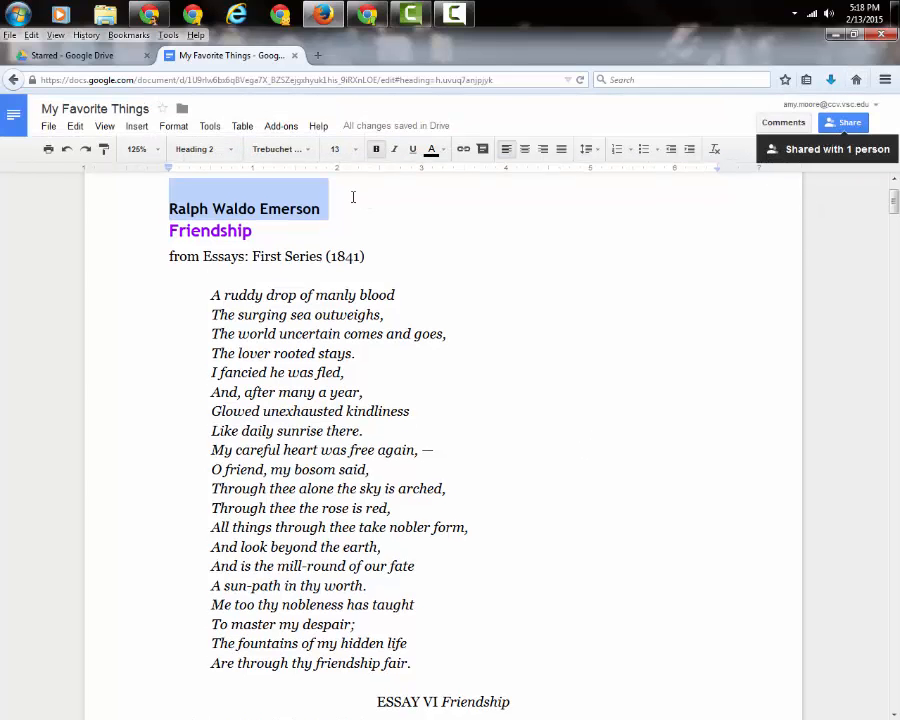
click(434, 249)
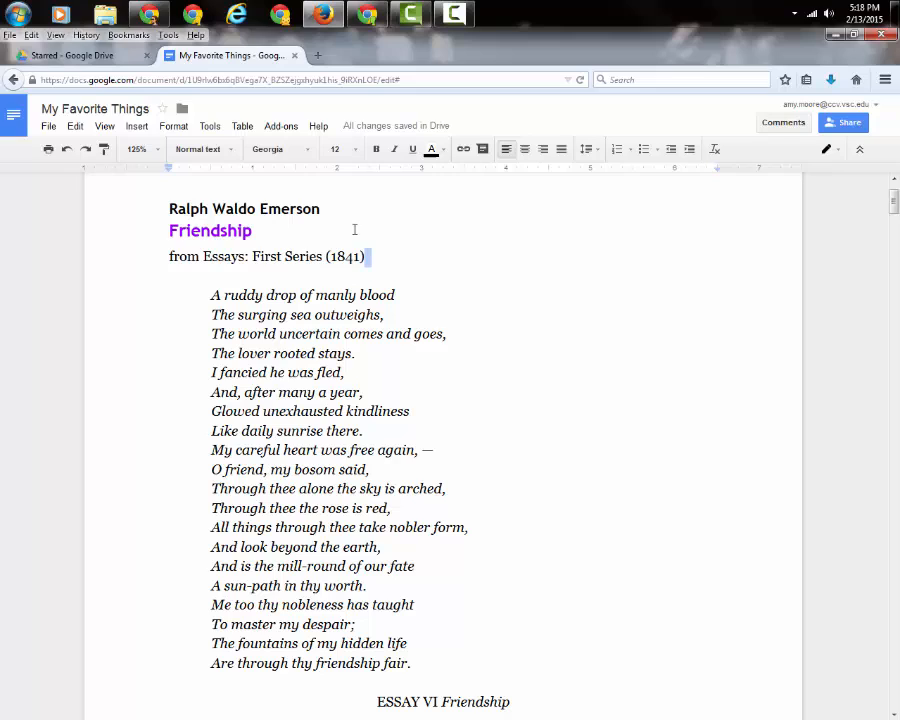
- Review the document's file commands, open its revision history, and show more detailed revisions
click(47, 131)
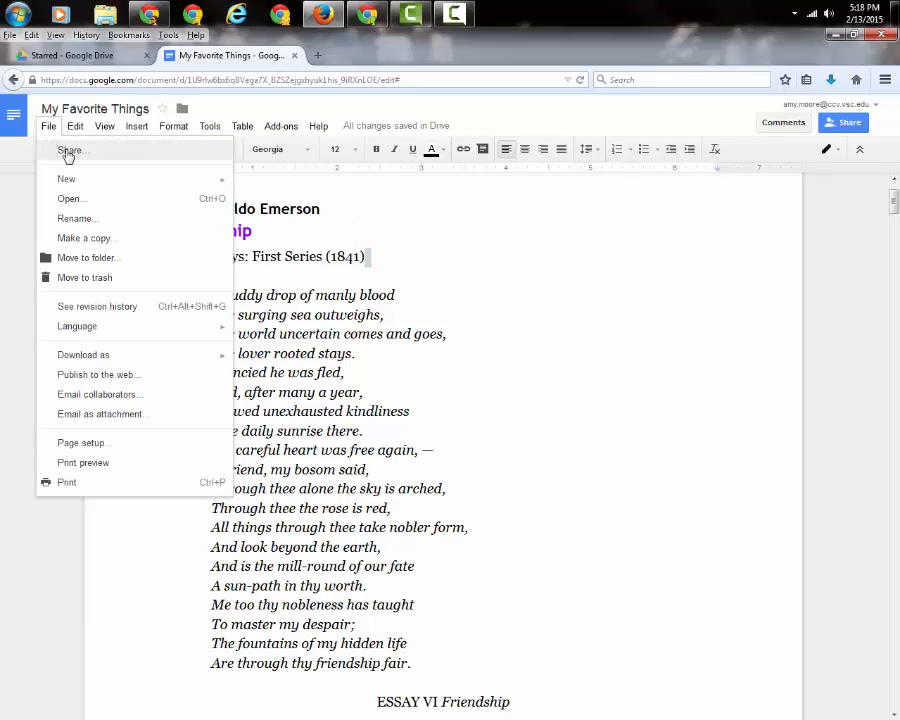
mouse_move(72, 177)
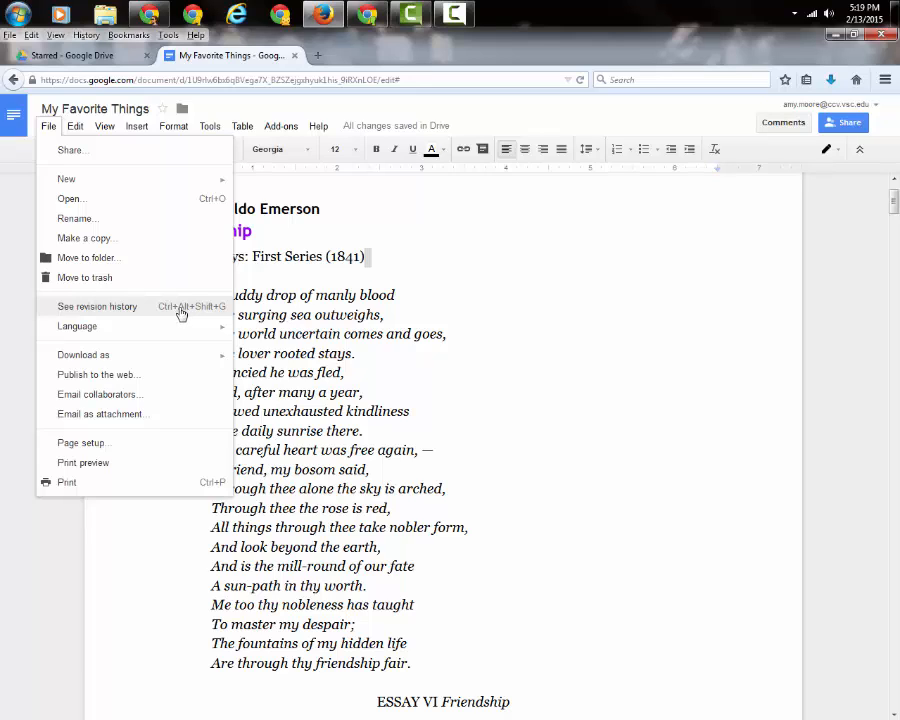
mouse_move(377, 133)
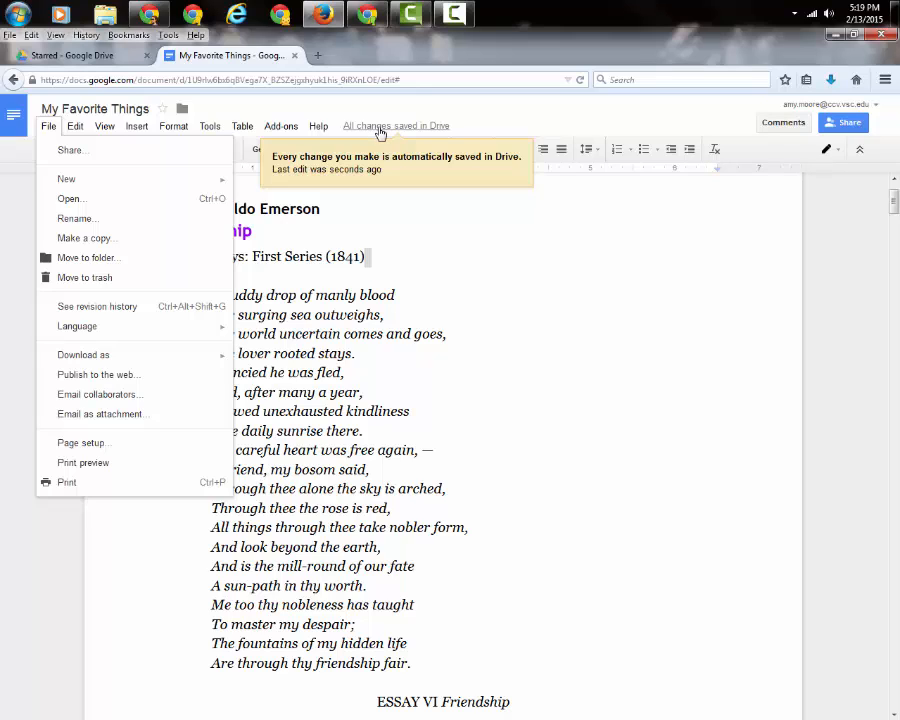
click(380, 131)
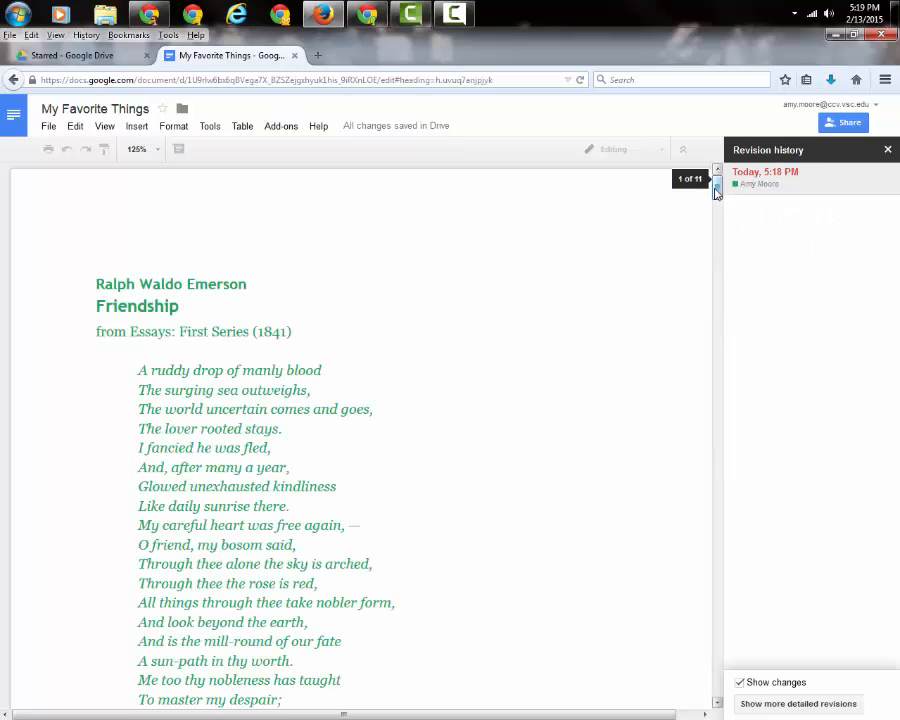
drag(716, 186, 751, 191)
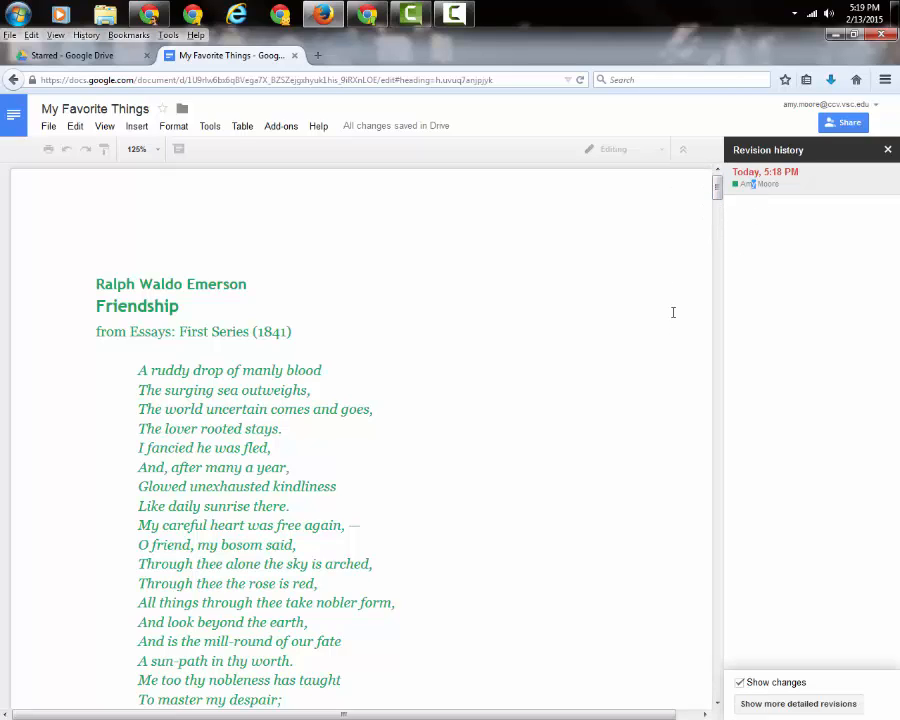
click(798, 703)
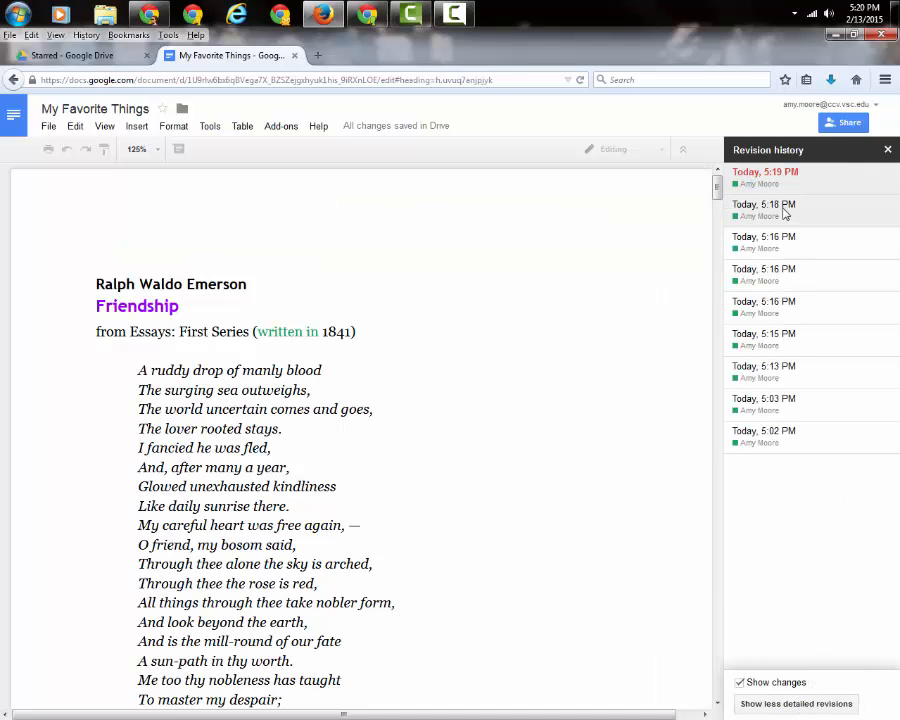
- Preview the 5:18 PM revision and an earlier 5:16 PM one, return to less detailed revisions, and close the revision history
click(840, 208)
click(770, 303)
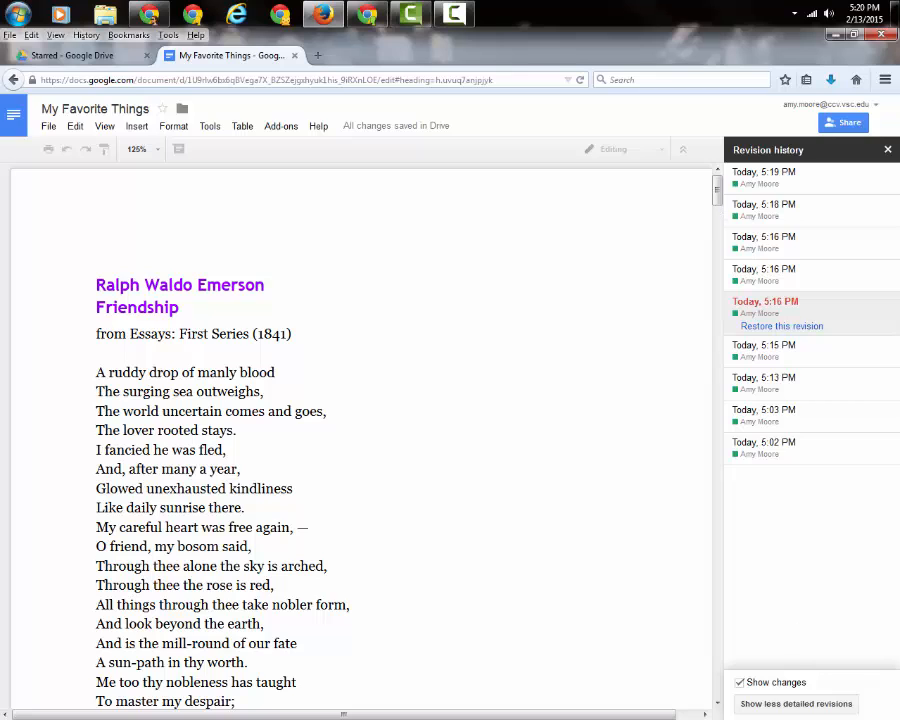
click(775, 706)
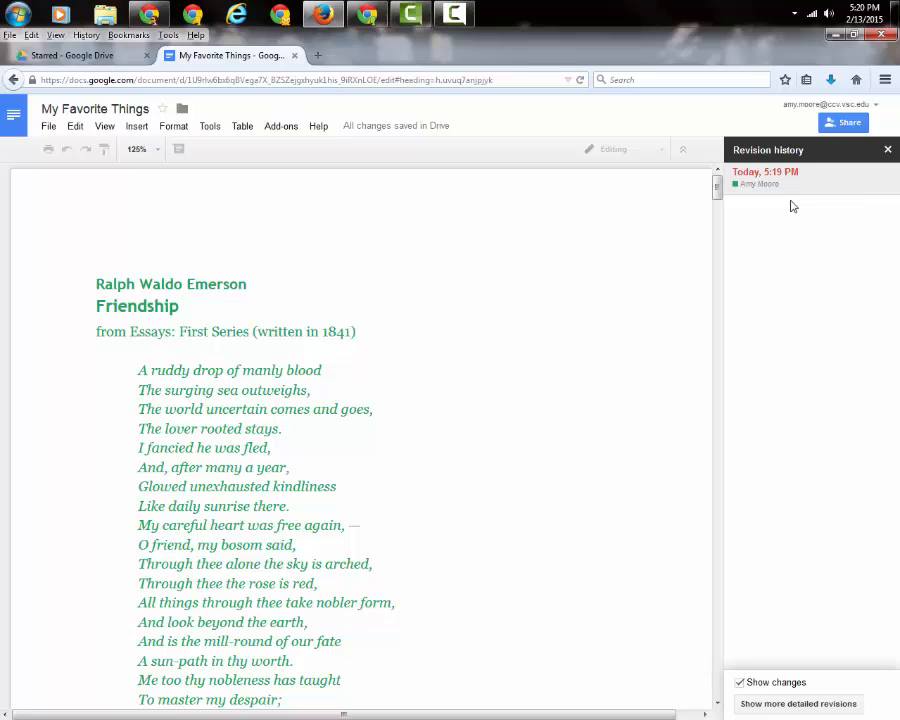
click(888, 151)
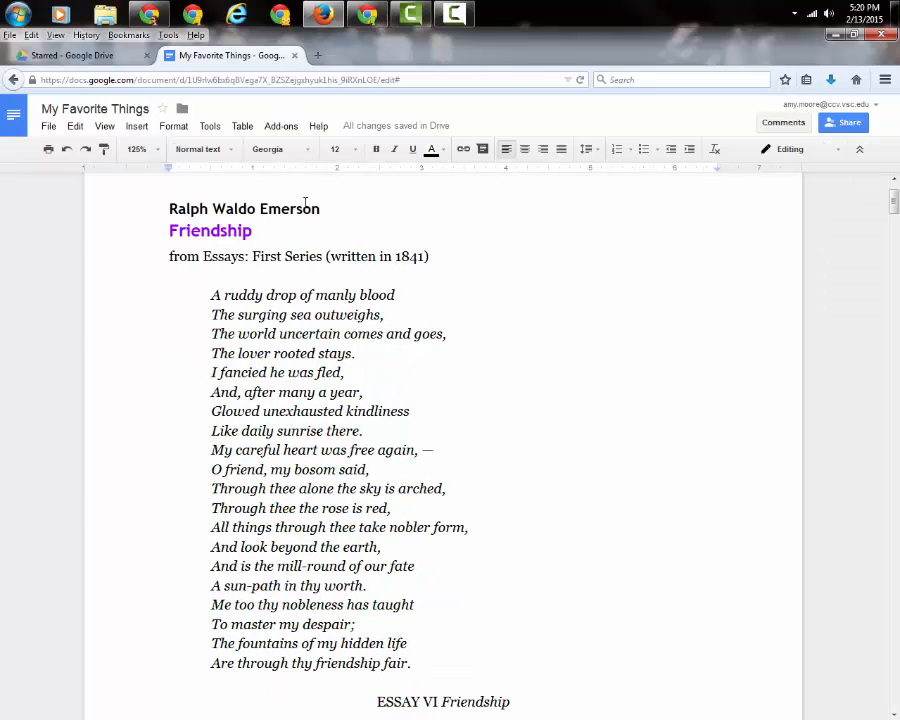
- View the message options for emailing the document's collaborators, and cancel without sending
click(48, 126)
mouse_move(90, 337)
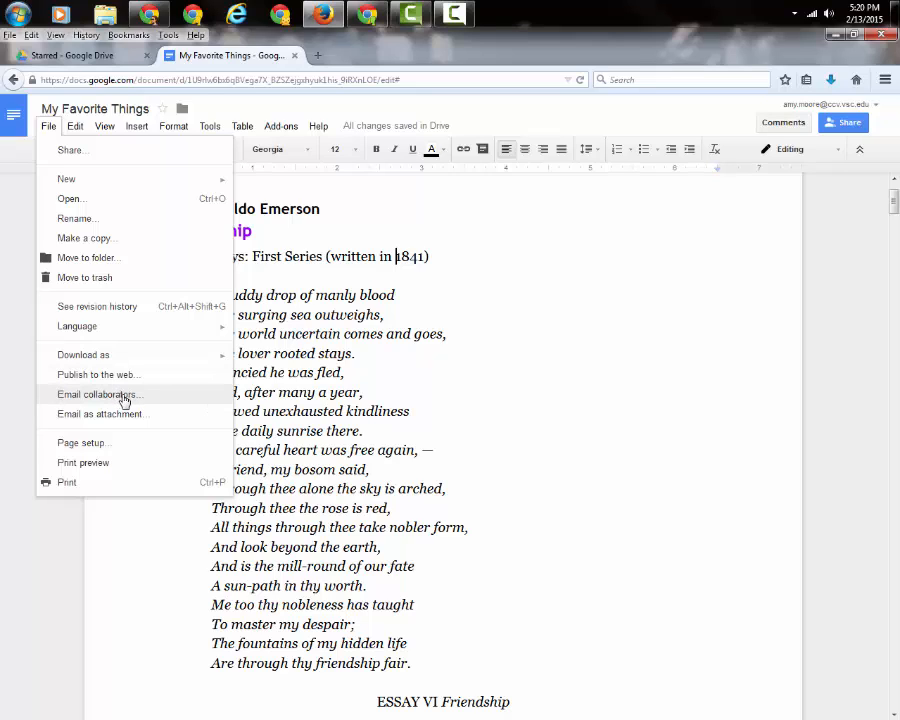
click(120, 396)
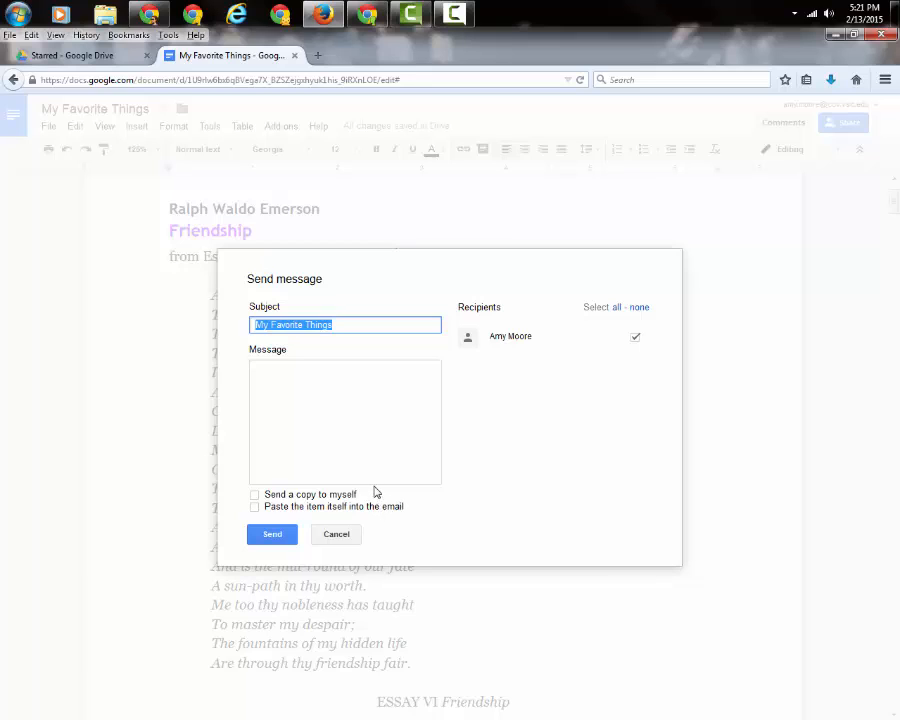
click(338, 534)
- Review the paper sizes and margins in the page setup, and set the page colour to blue
click(49, 126)
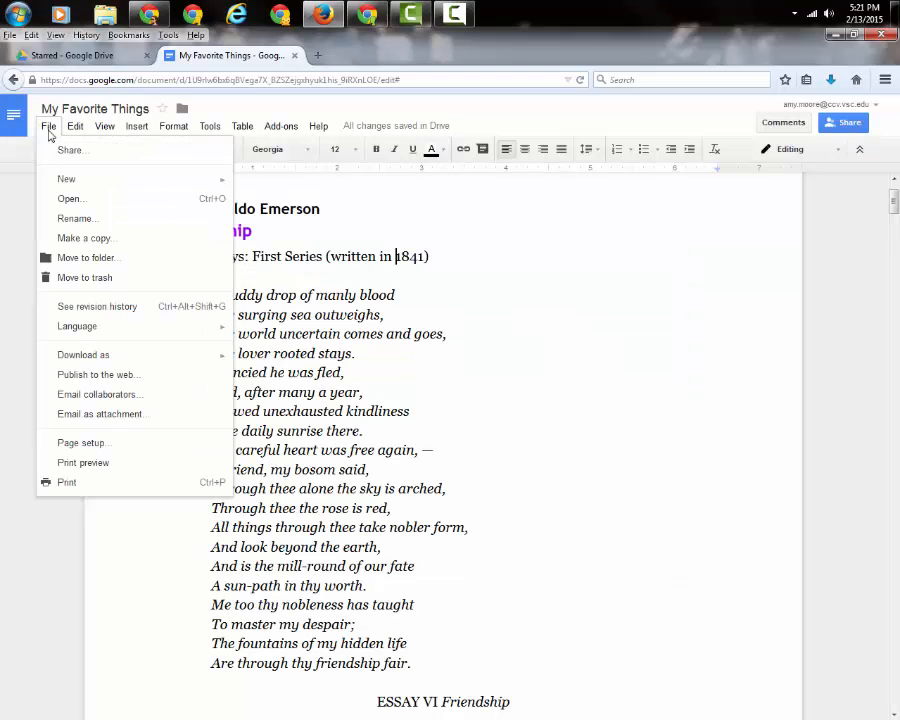
click(89, 448)
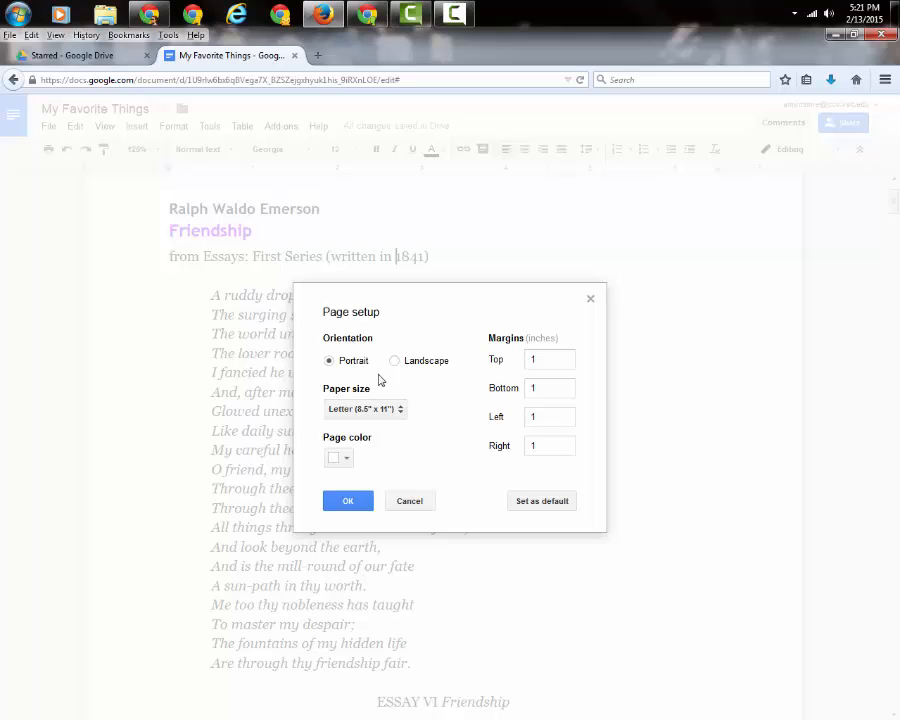
click(406, 411)
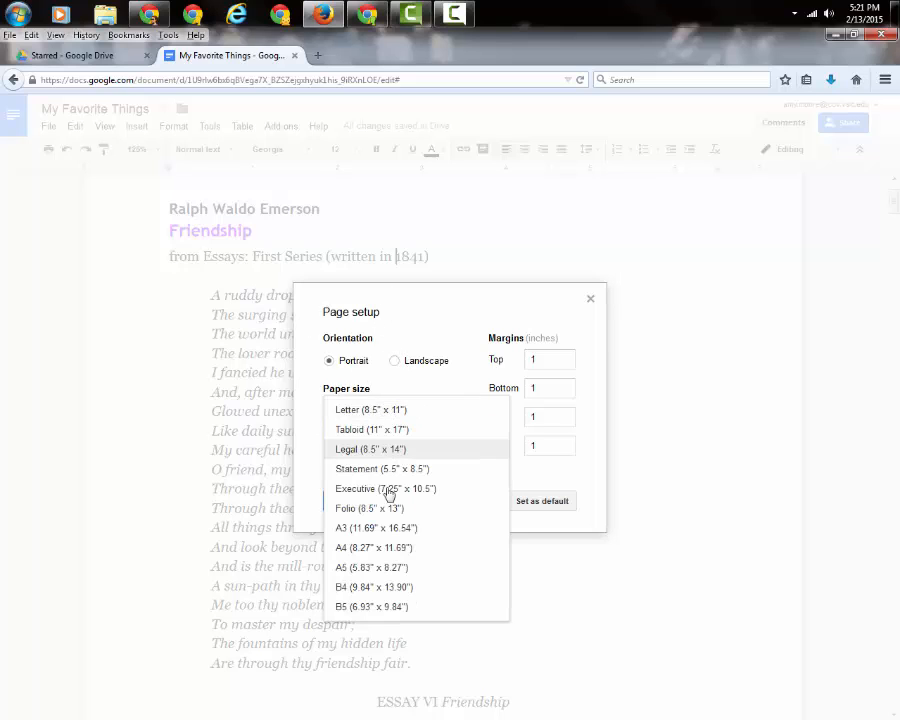
click(410, 389)
click(347, 459)
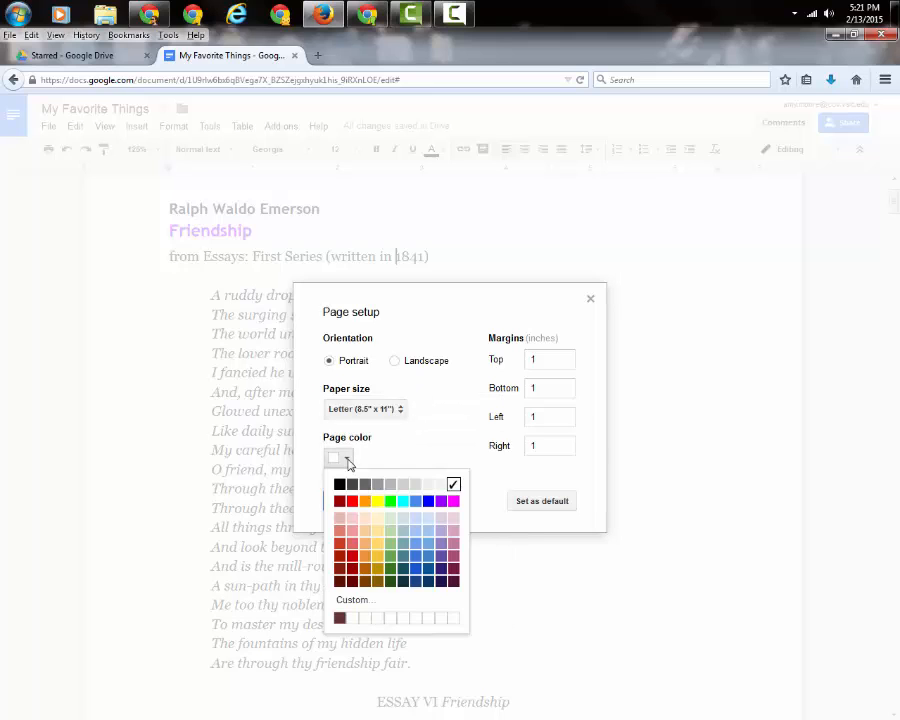
click(428, 501)
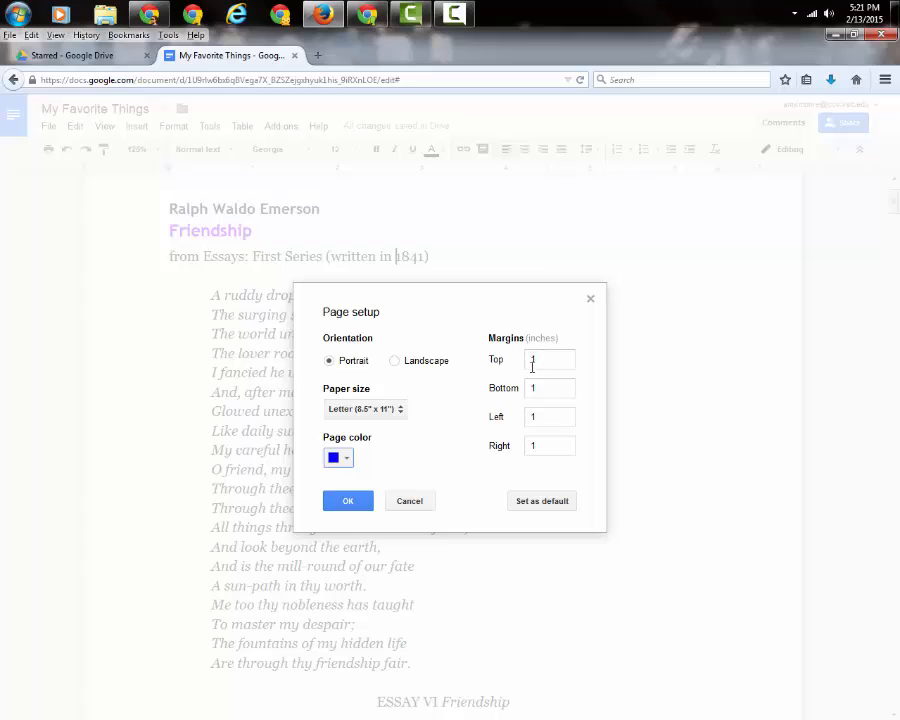
click(527, 445)
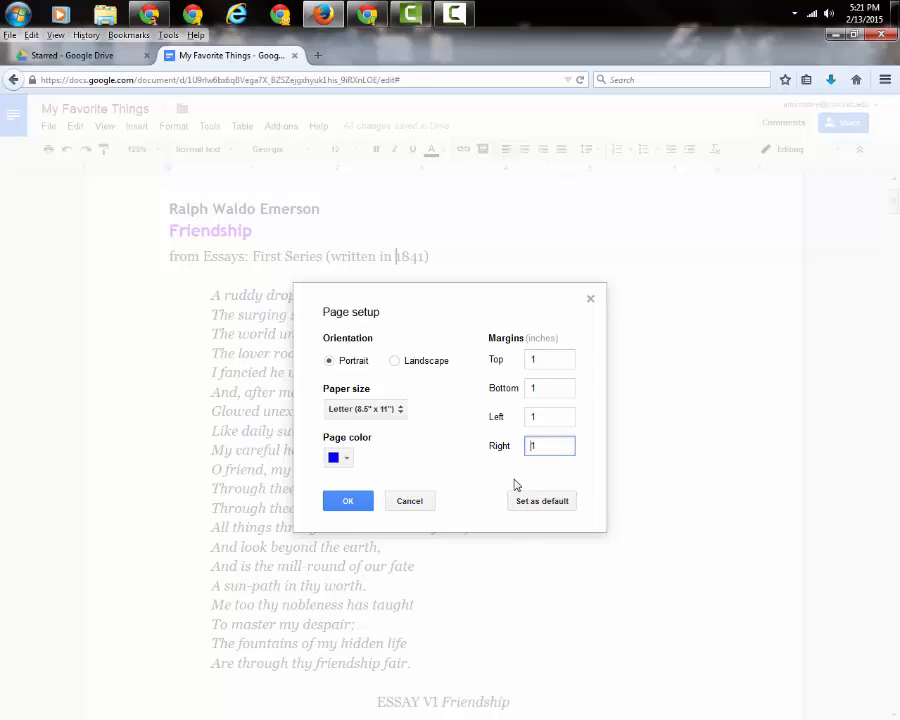
click(349, 502)
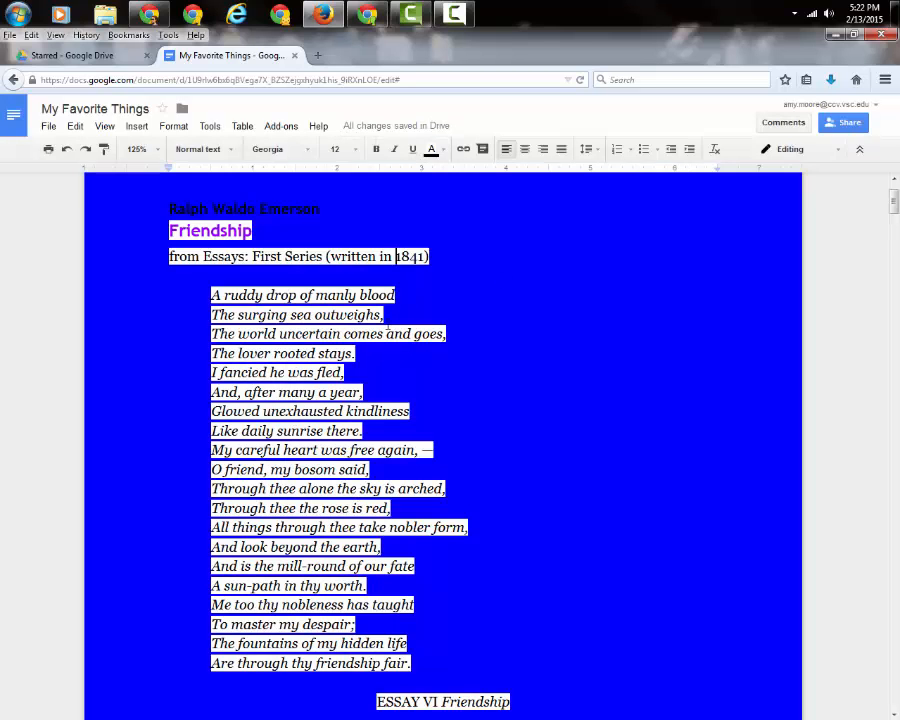
- Set the page colour back to white in the page setup
click(48, 128)
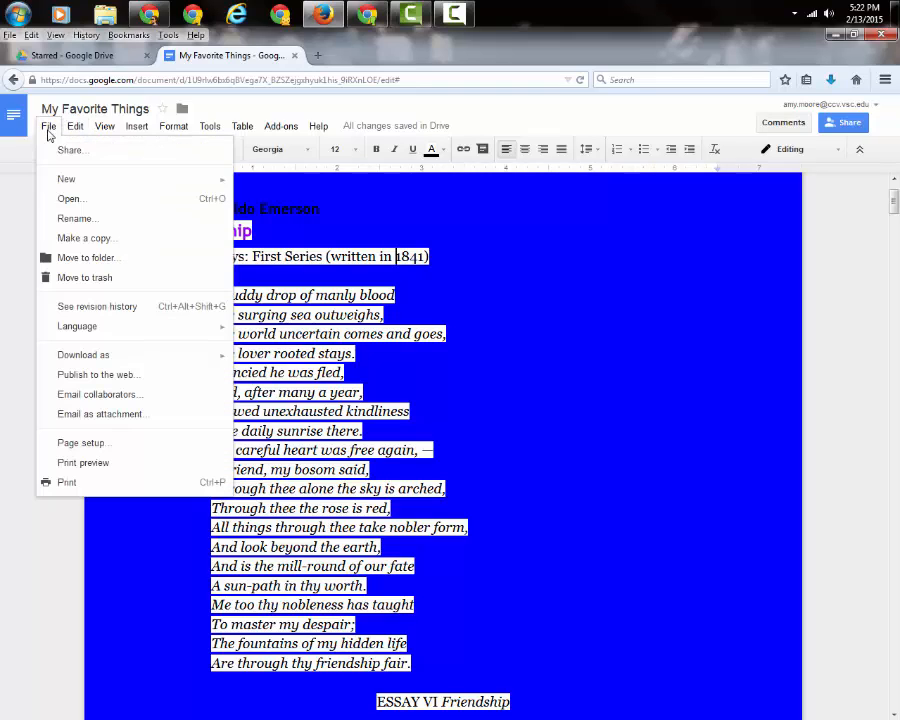
click(62, 443)
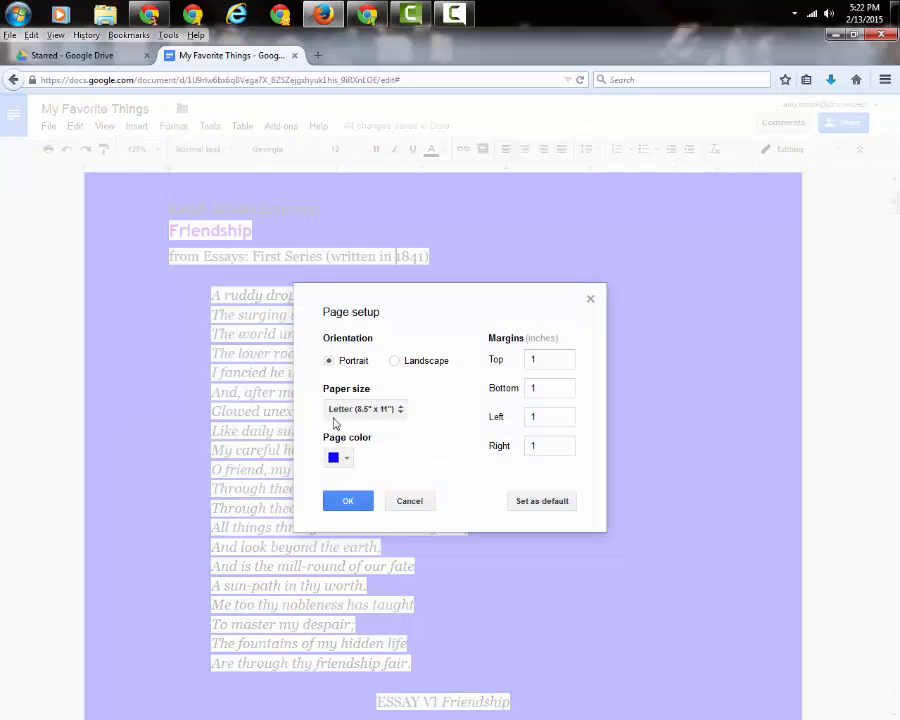
click(345, 458)
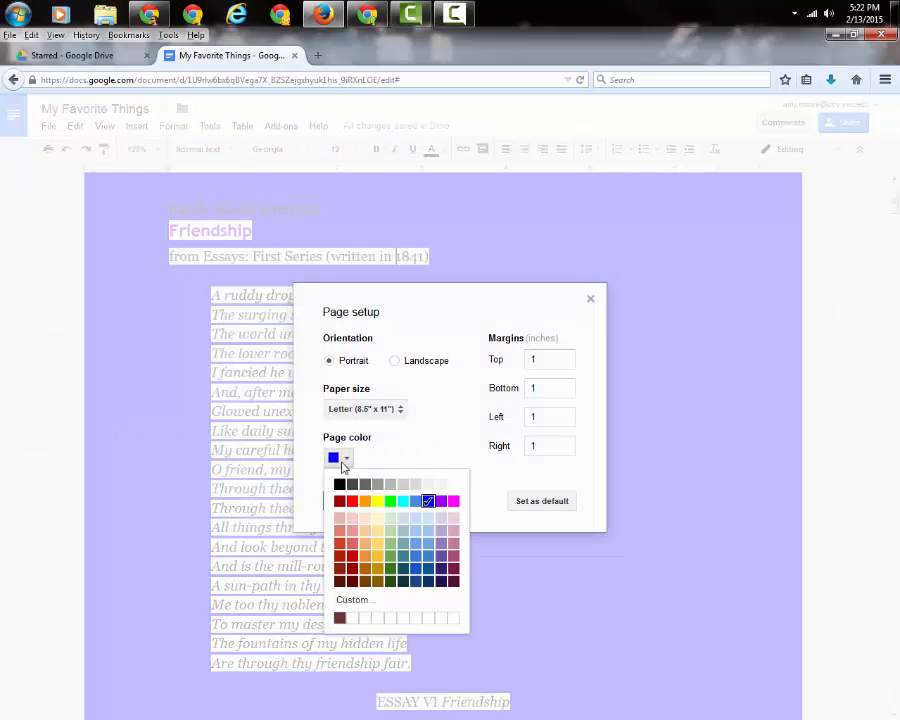
click(453, 484)
click(345, 503)
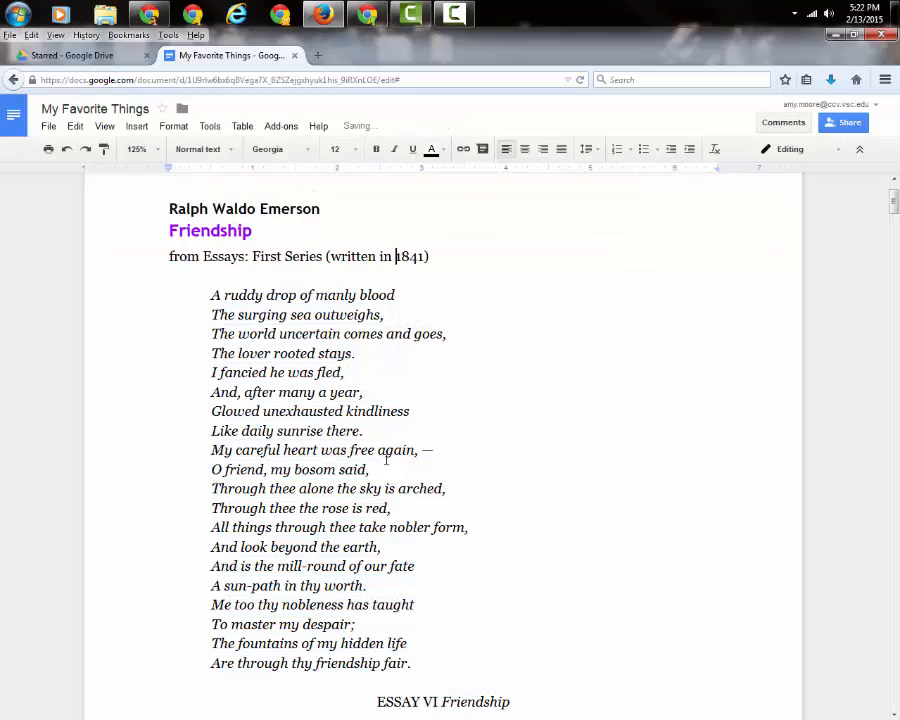
- Review the document's editing and viewing commands, and hide the ruler and show it again
click(76, 126)
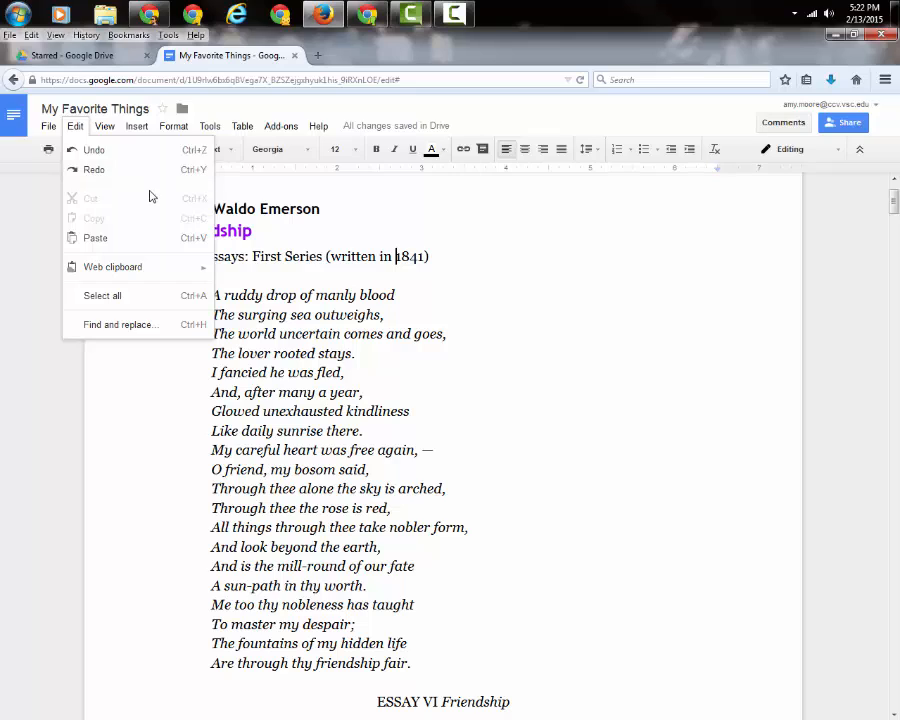
mouse_move(138, 278)
mouse_move(106, 129)
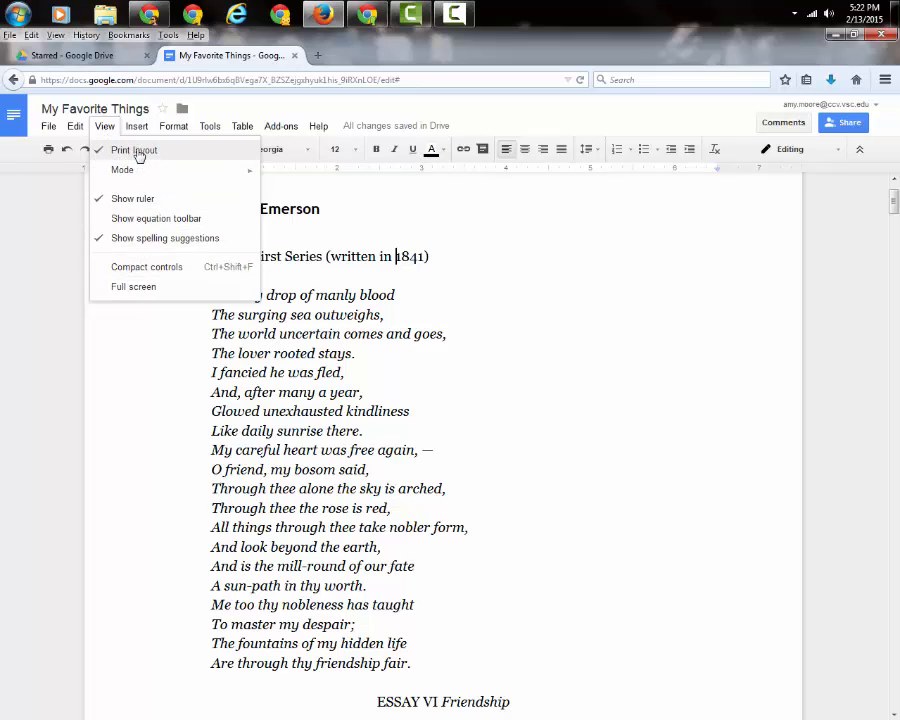
mouse_move(125, 173)
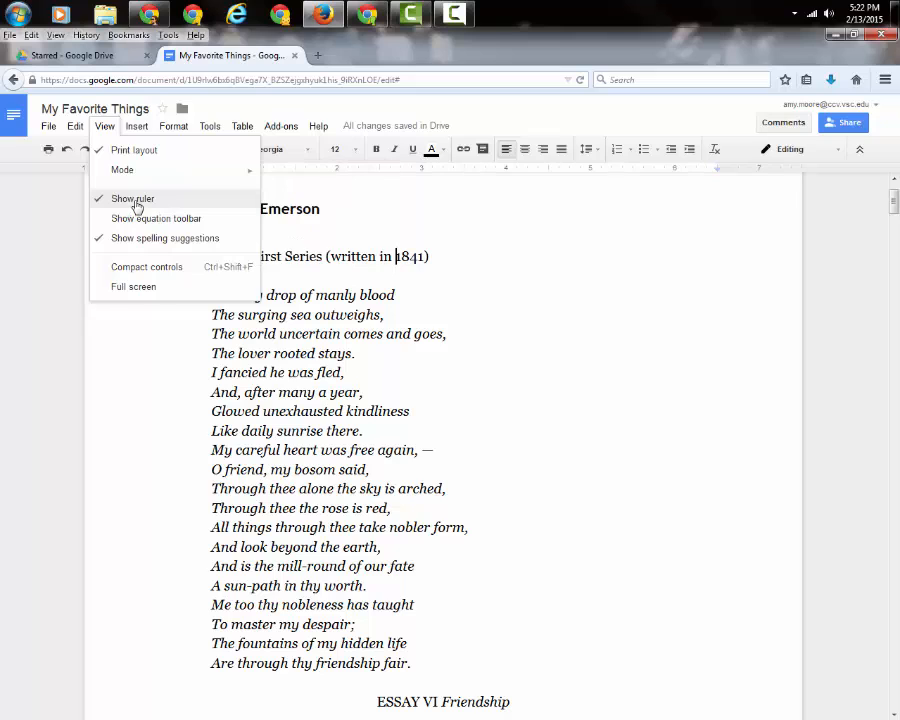
click(133, 199)
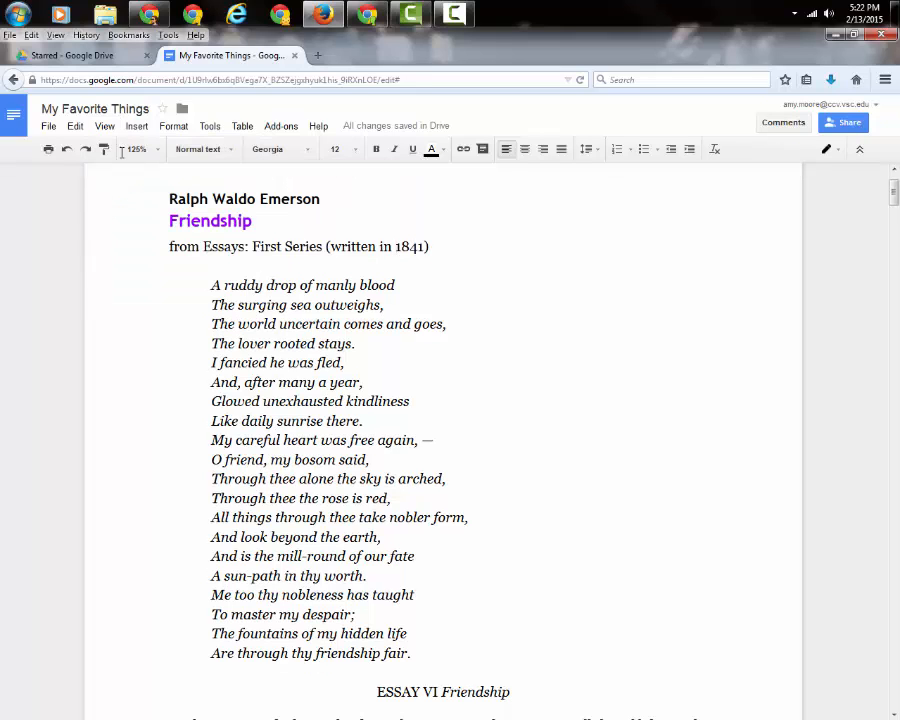
click(105, 126)
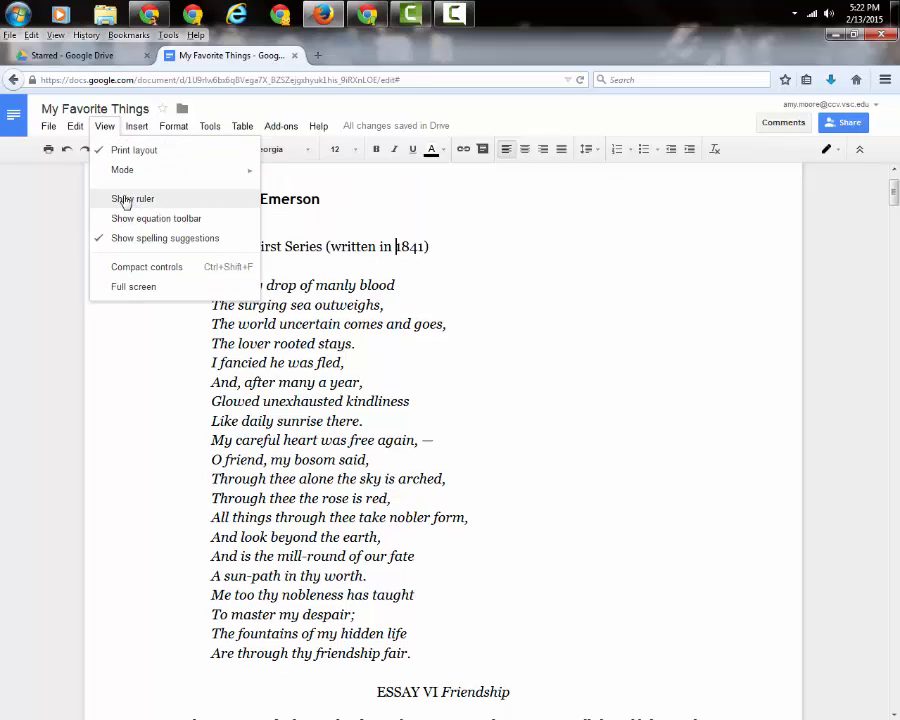
click(126, 202)
- Show and hide the equation toolbar, and turn the spelling suggestions off and back on
click(105, 127)
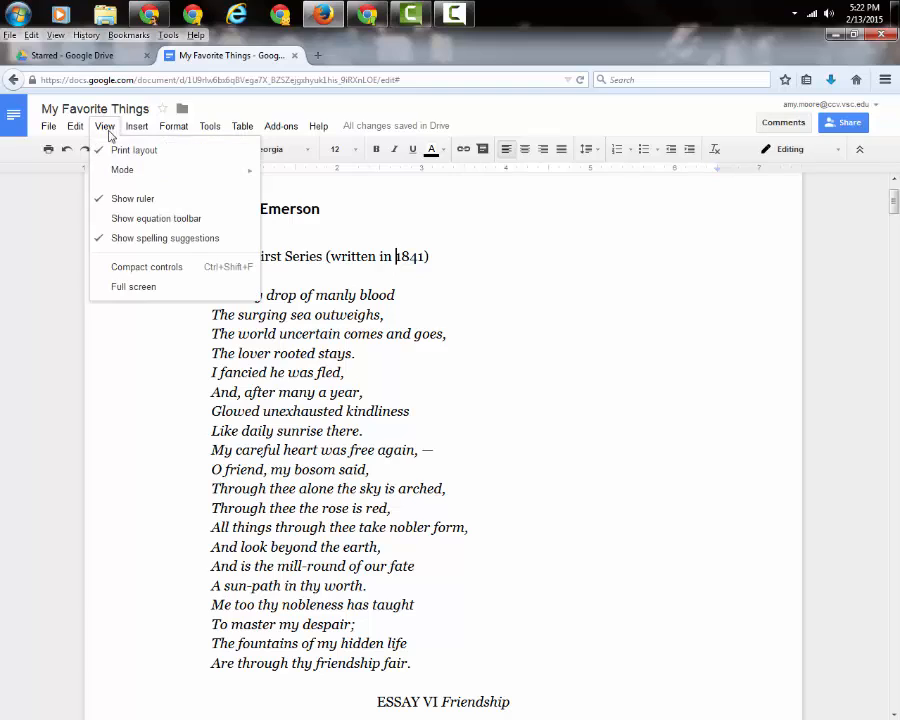
click(156, 222)
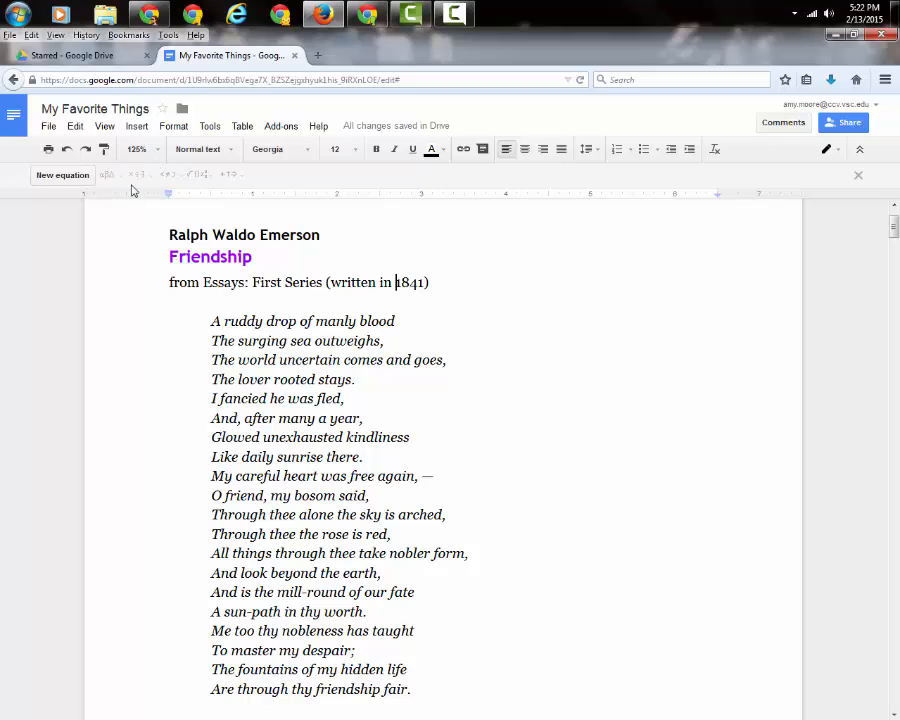
click(105, 127)
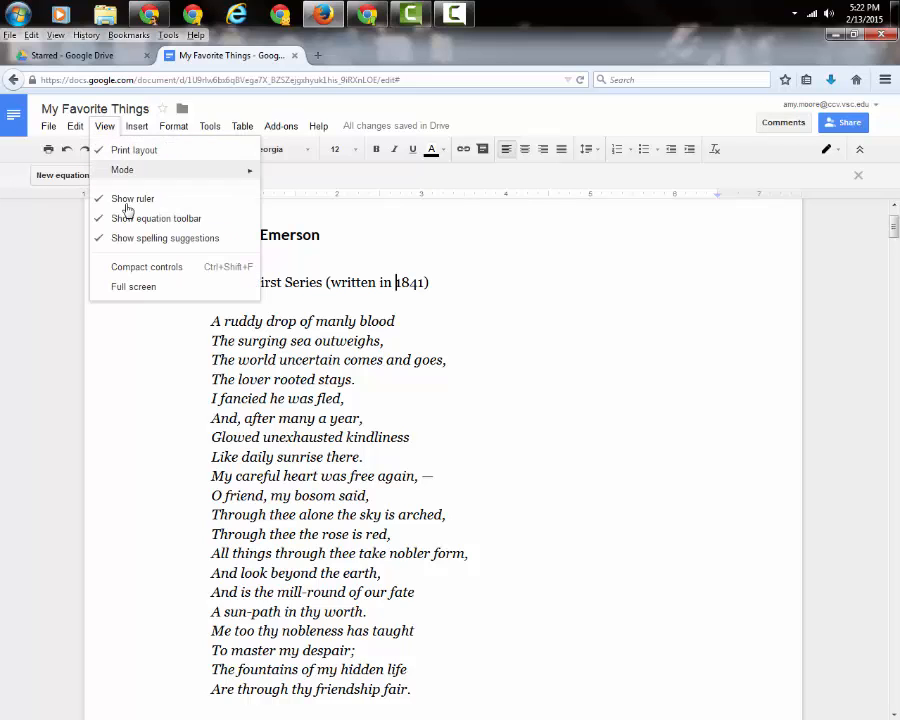
click(124, 217)
click(105, 127)
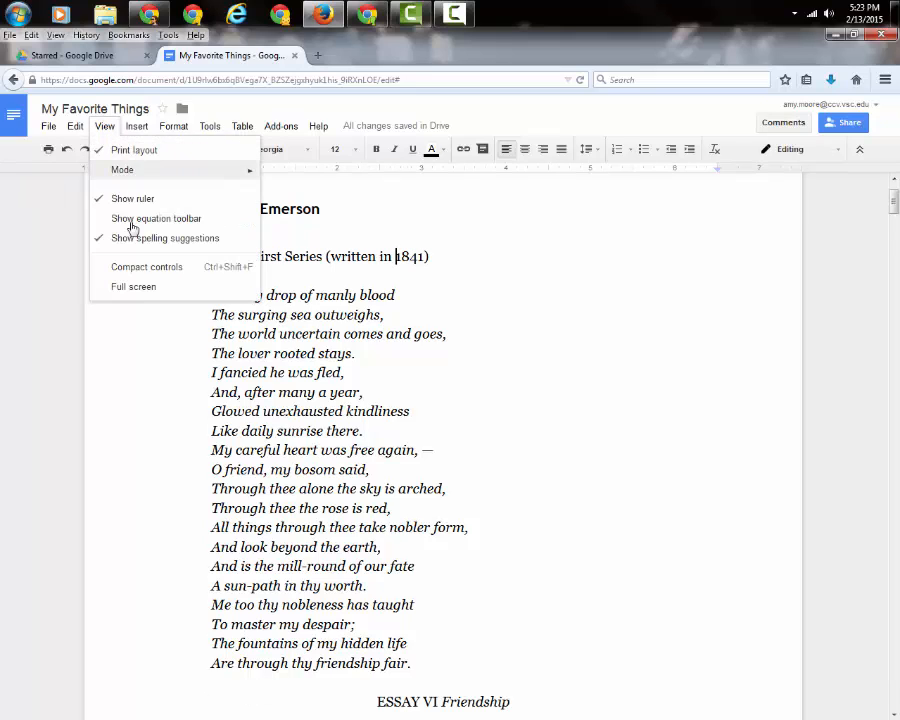
click(124, 240)
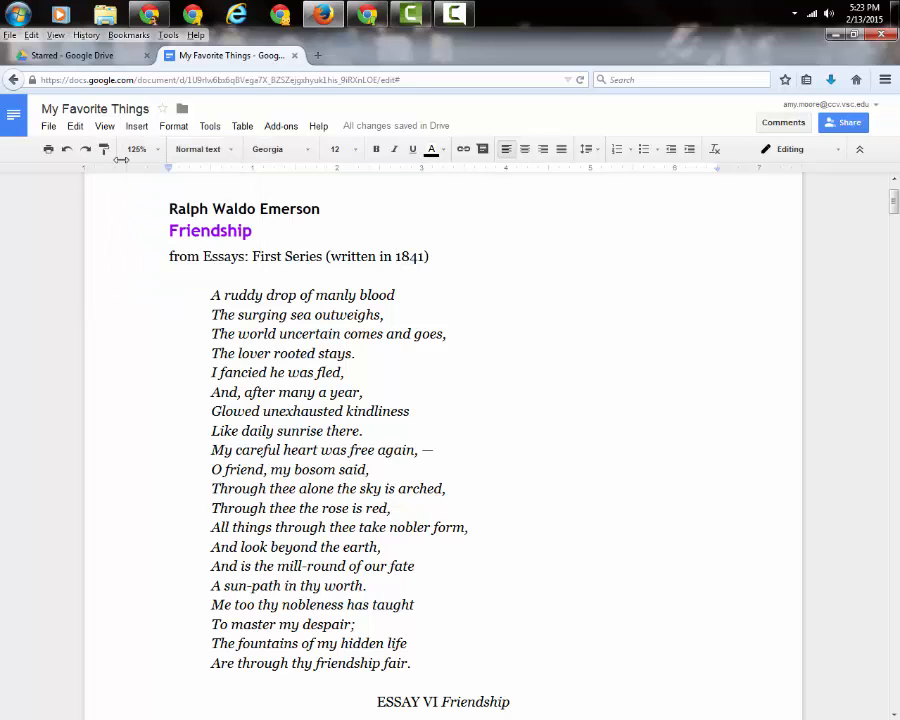
click(105, 127)
click(125, 238)
- Switch to compact controls and back, and enter the full-screen view and restore the controls
click(108, 128)
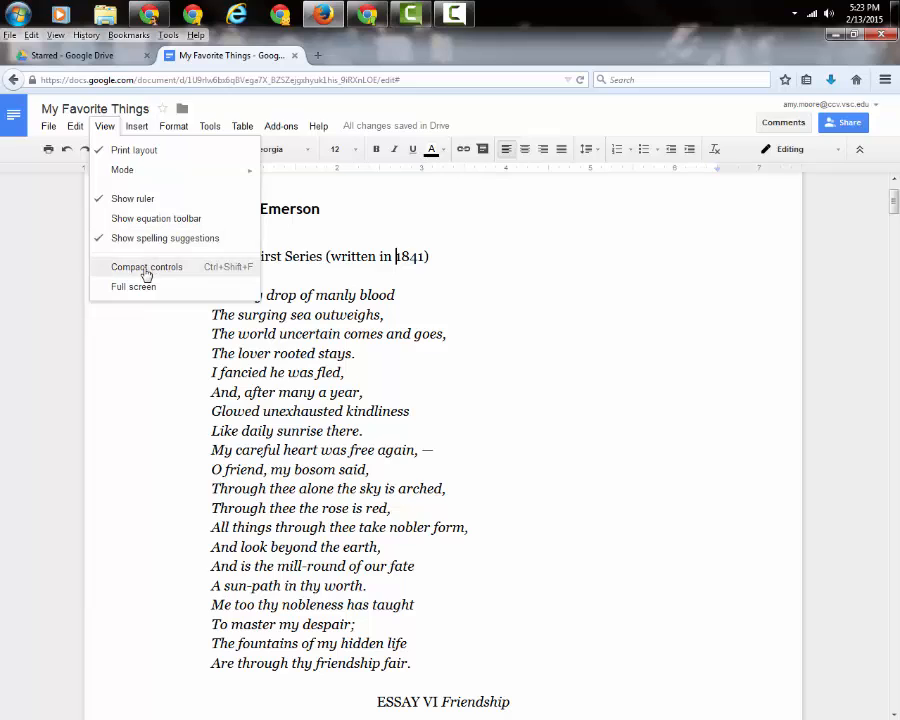
click(145, 267)
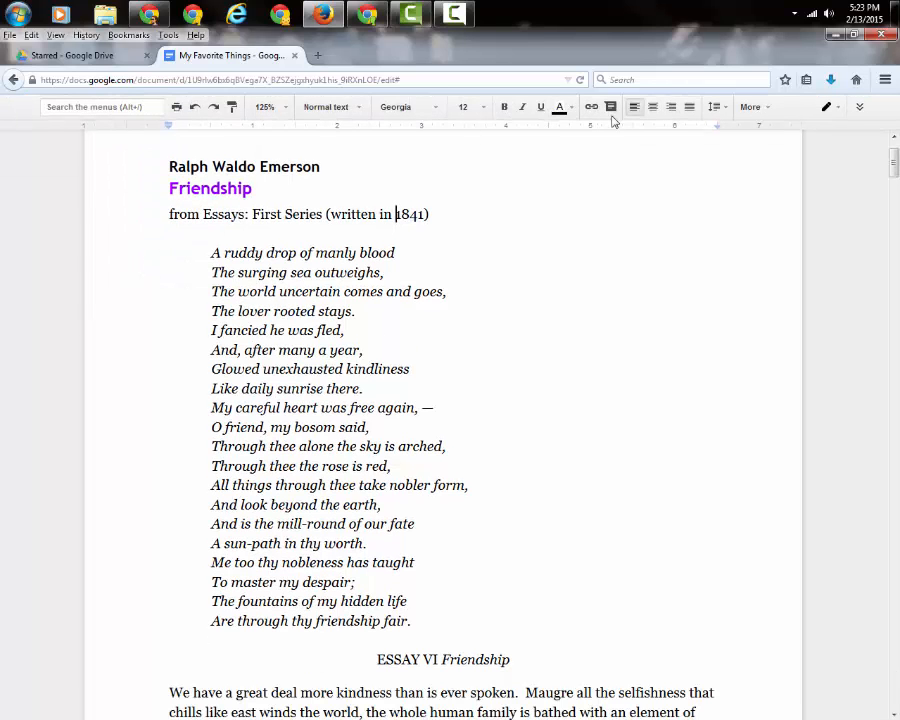
click(858, 108)
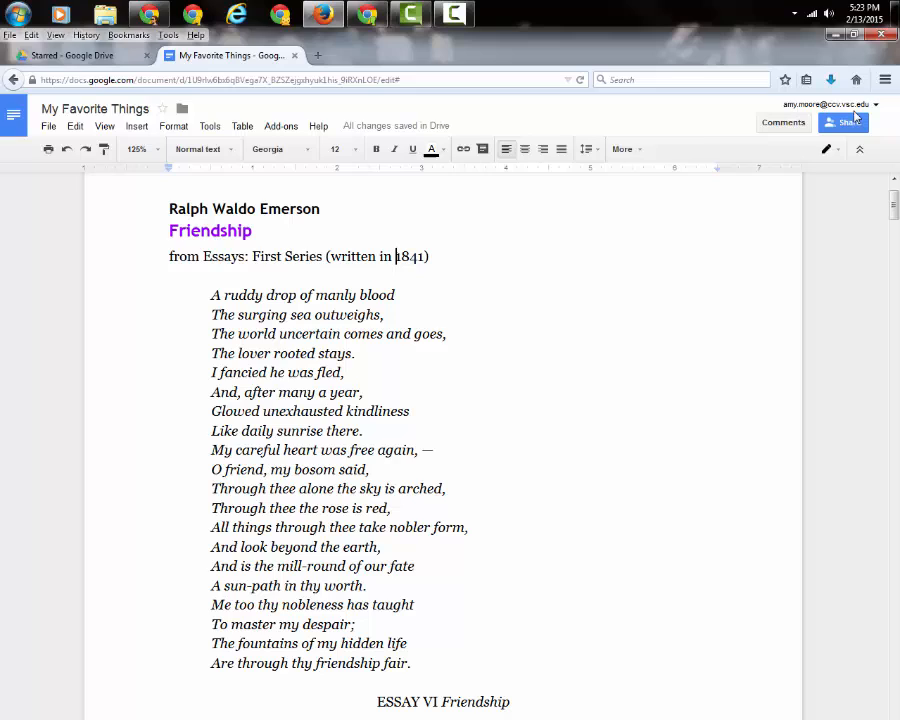
click(106, 128)
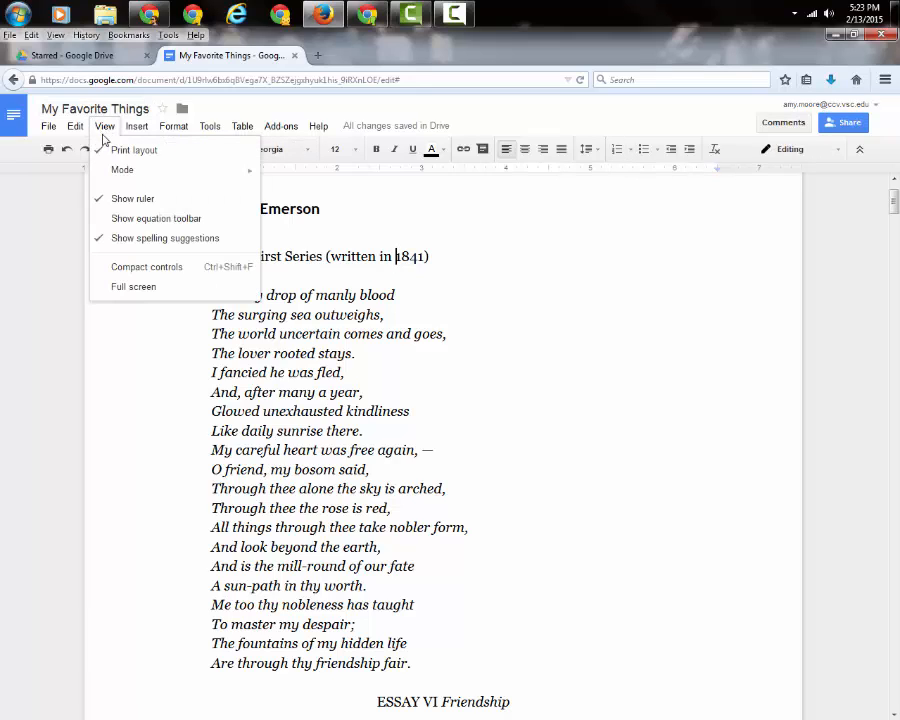
click(133, 289)
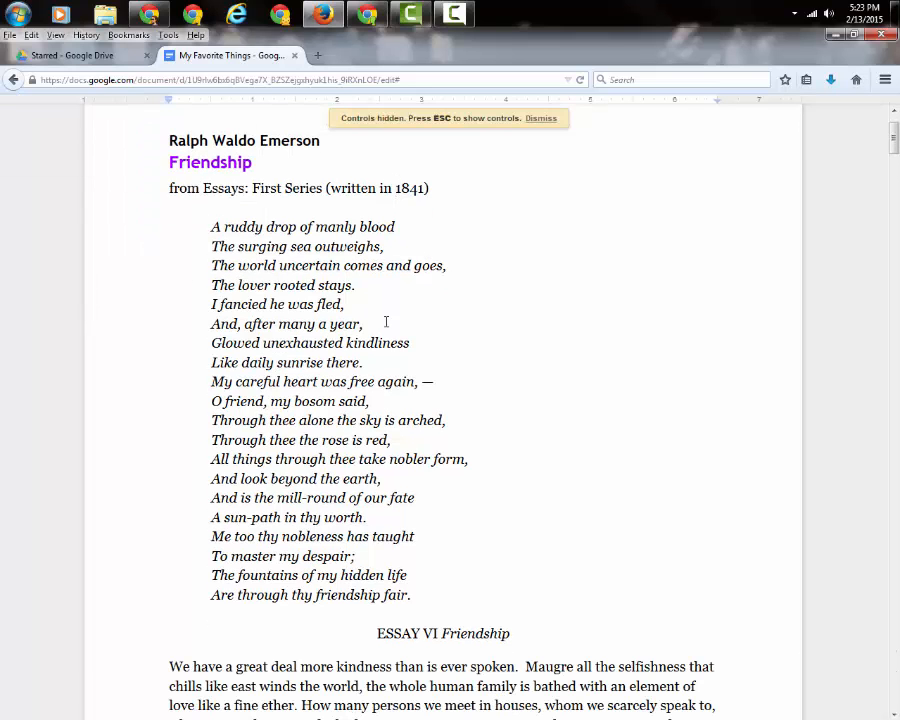
key(Escape)
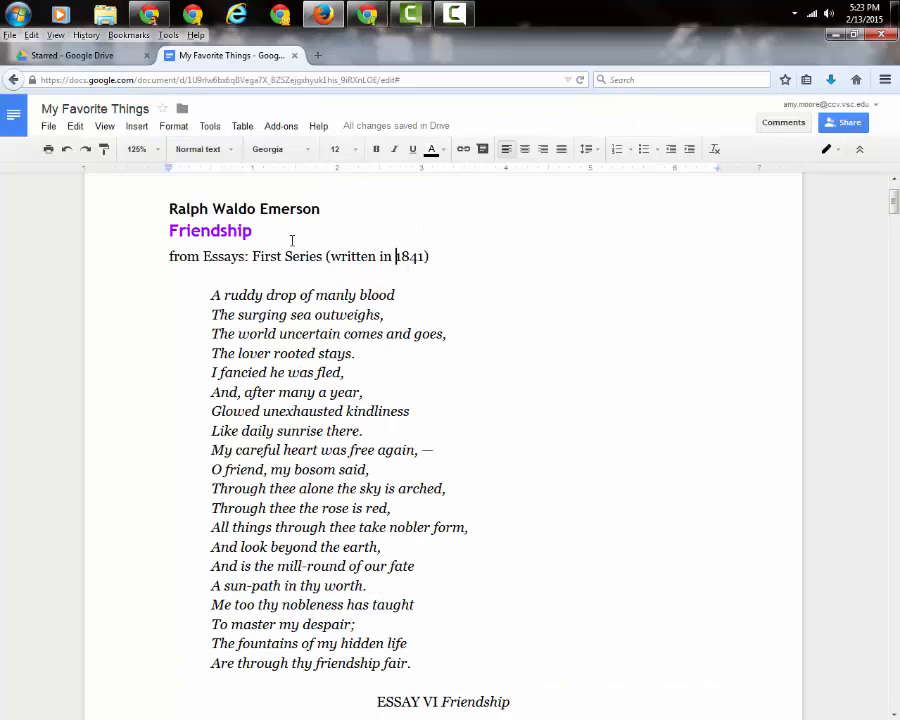
- Review the insertable elements, and add two blank lines above the line "from Essays: First Series (written in 1841)"
click(137, 127)
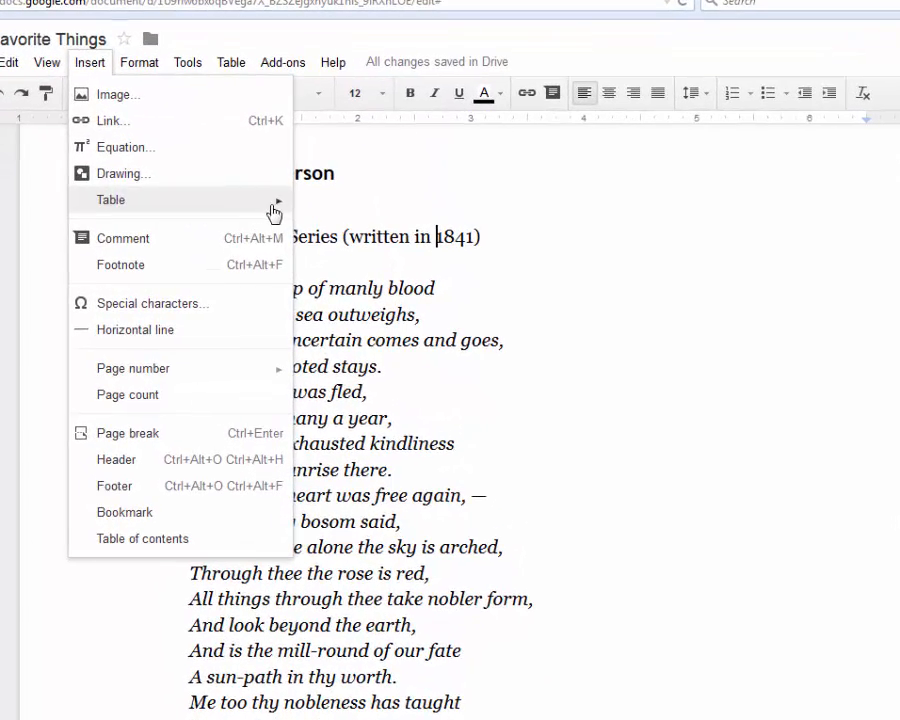
click(414, 259)
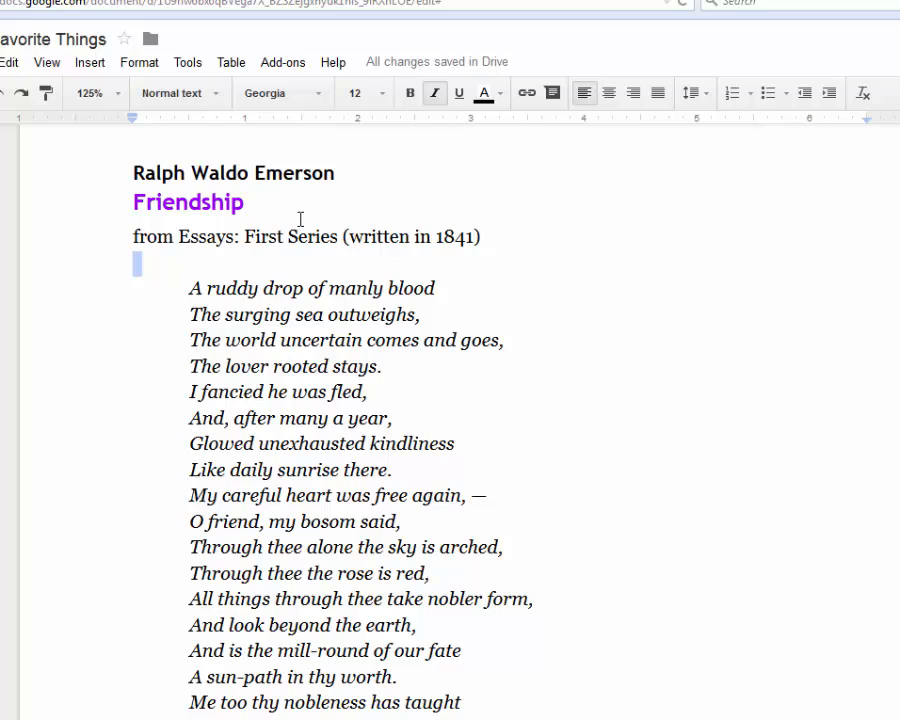
click(132, 236)
key(Return)
key(Up)
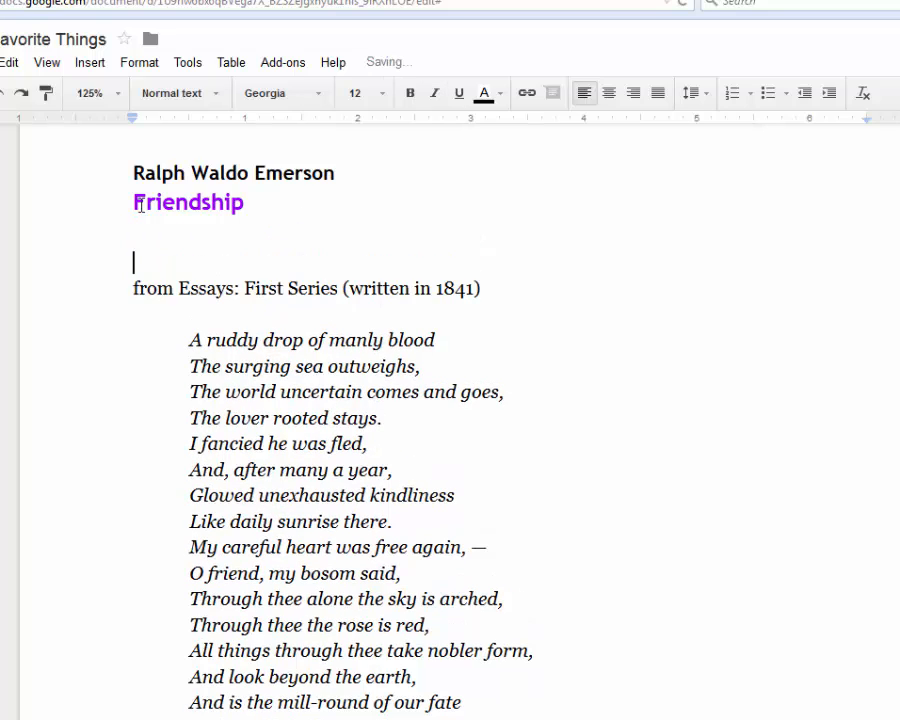
- Insert a table with three columns and four rows on the blank line below the heading "Friendship"
click(89, 66)
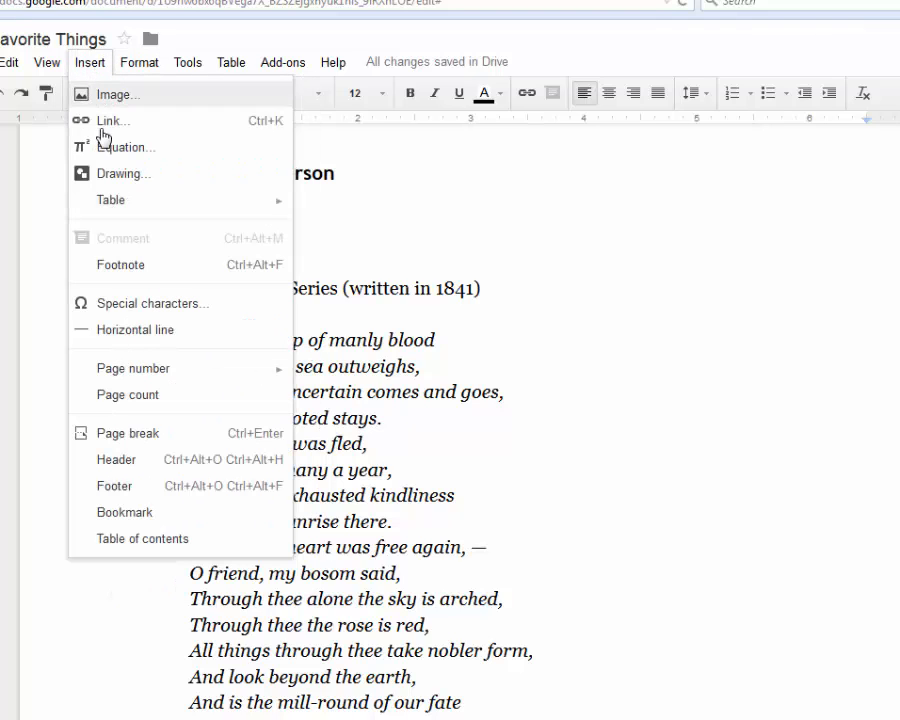
mouse_move(150, 212)
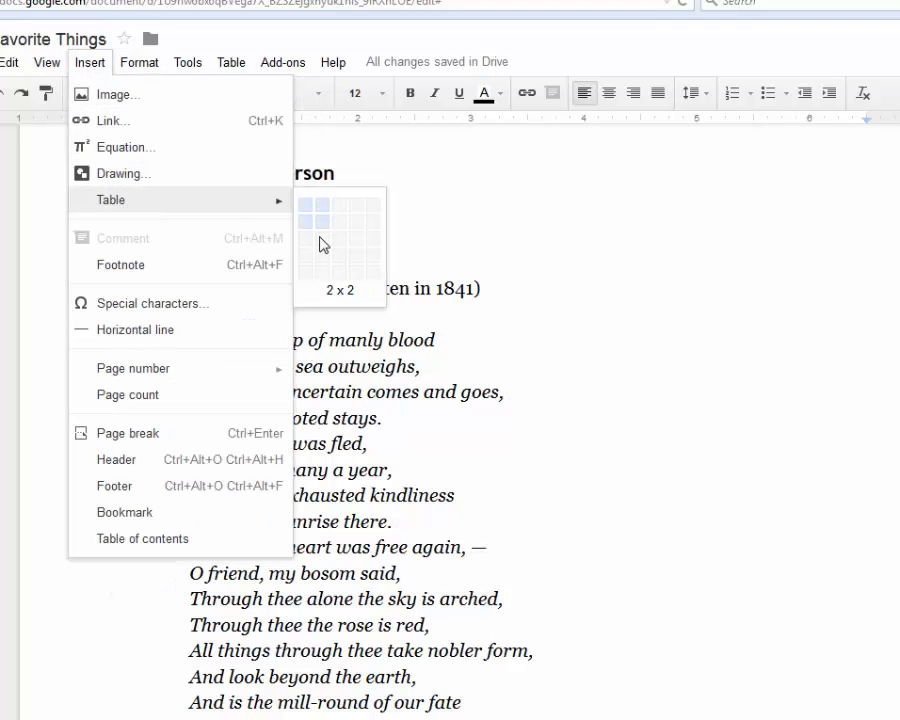
click(339, 273)
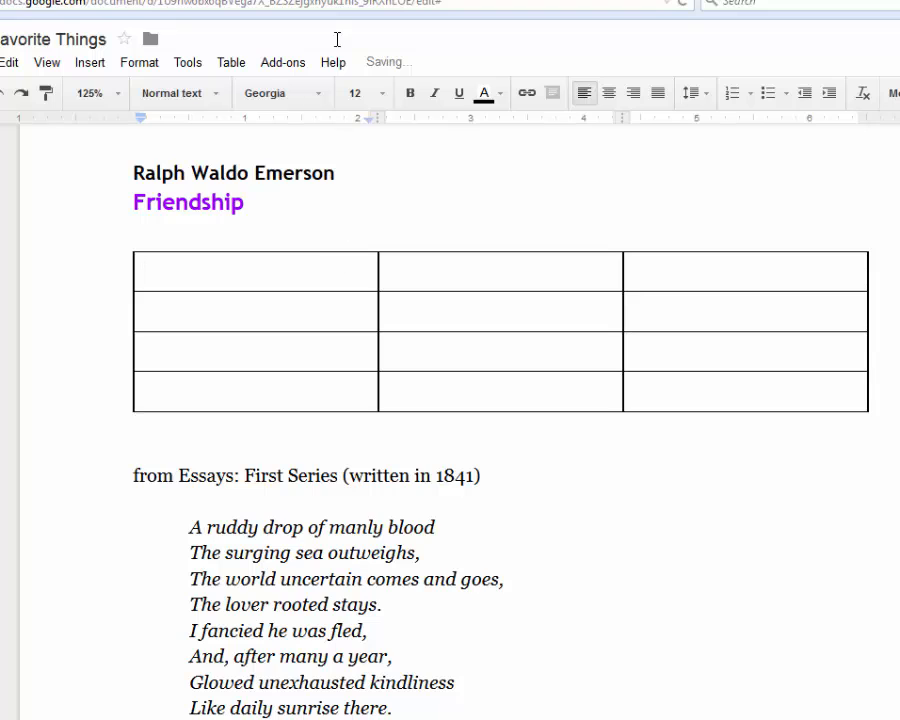
- Select the whole empty table below the heading "Friendship" and delete it
drag(70, 266, 94, 398)
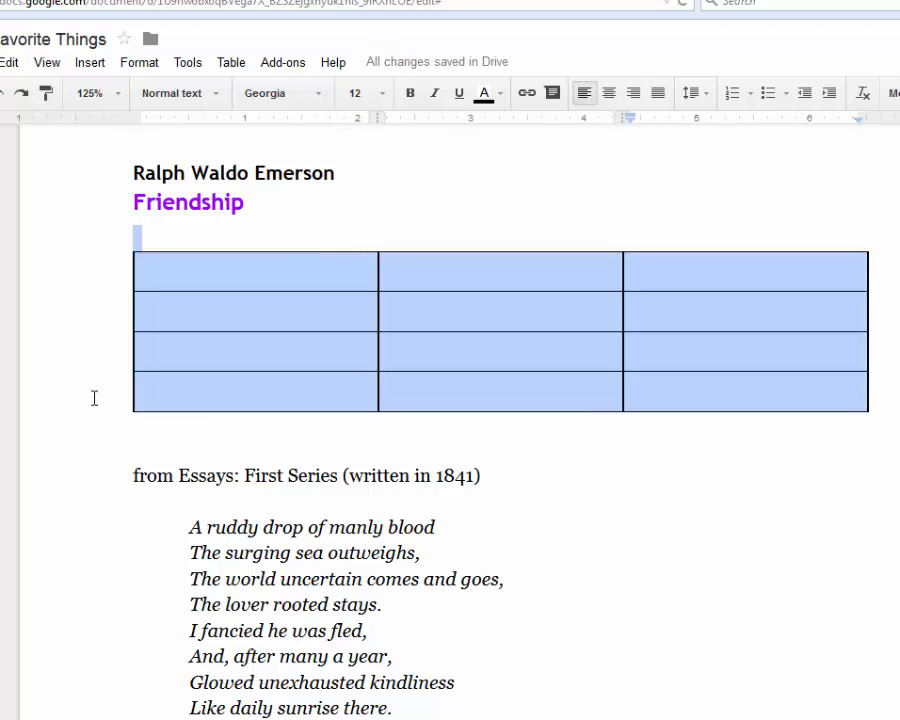
right_click(222, 284)
click(300, 662)
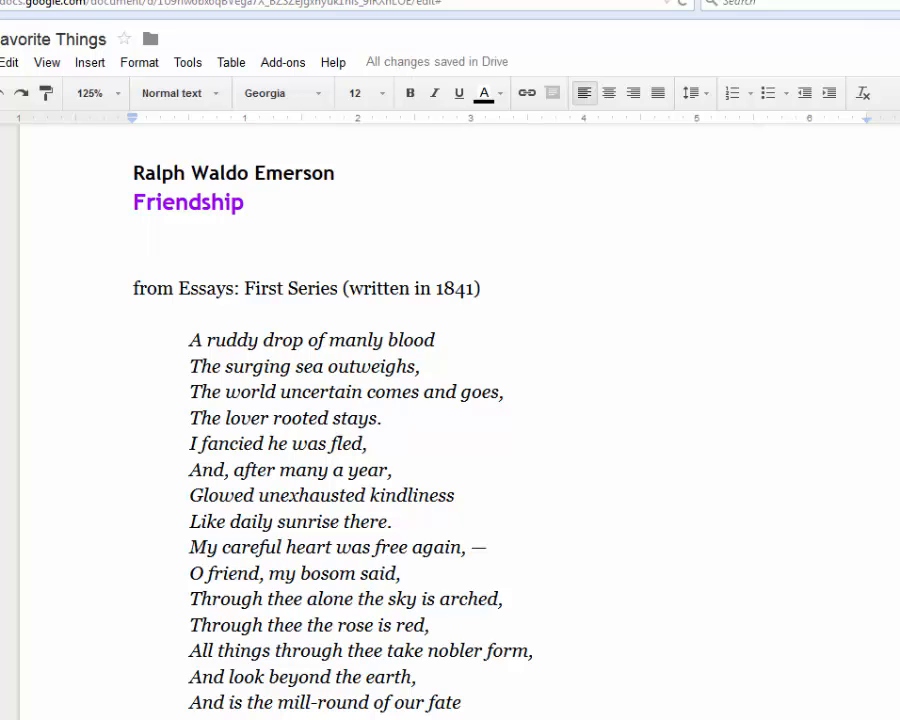
- Insert the page count on the blank line below the heading "Friendship", and delete it together with that blank line
click(90, 63)
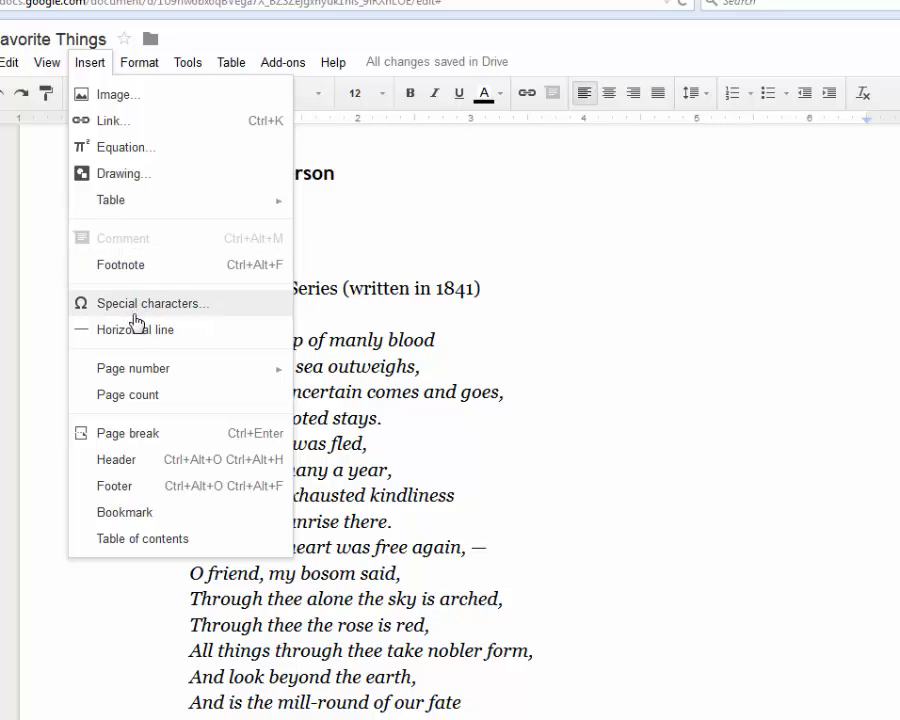
mouse_move(161, 386)
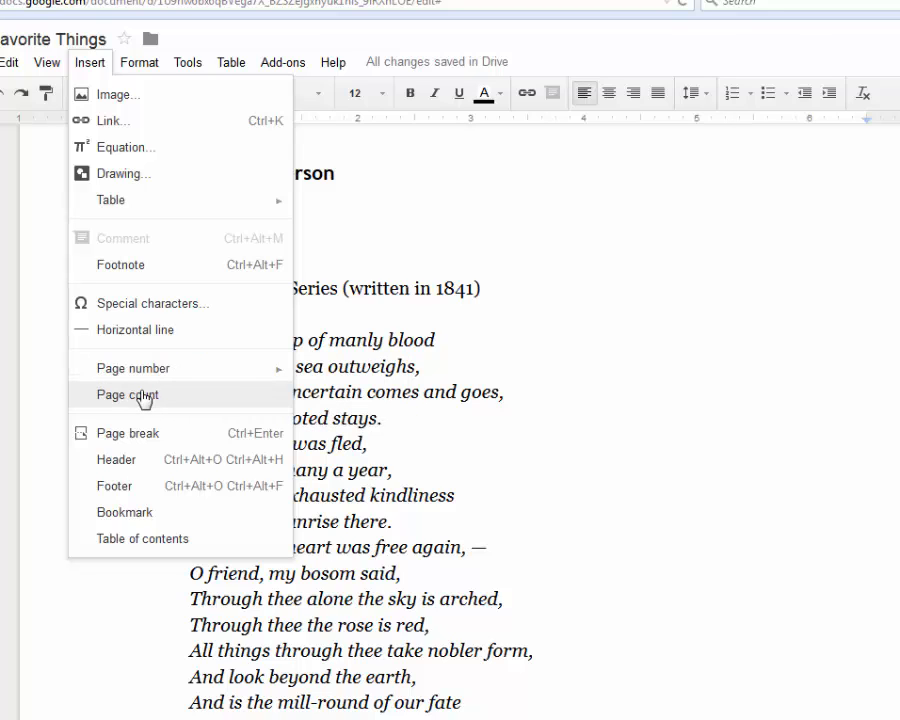
click(196, 396)
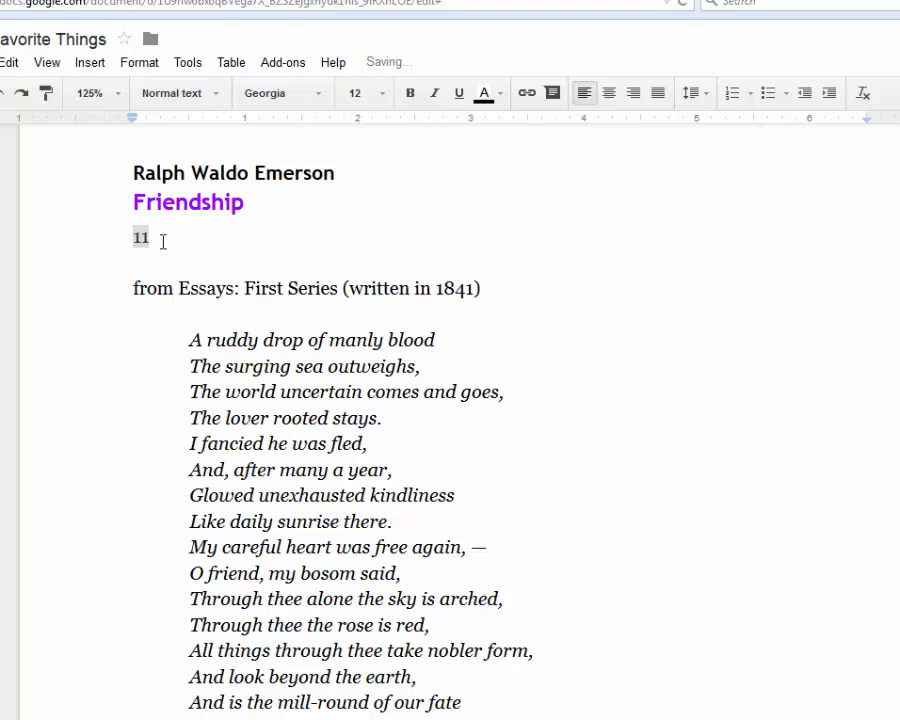
key(BackSpace)
key(BackSpace)
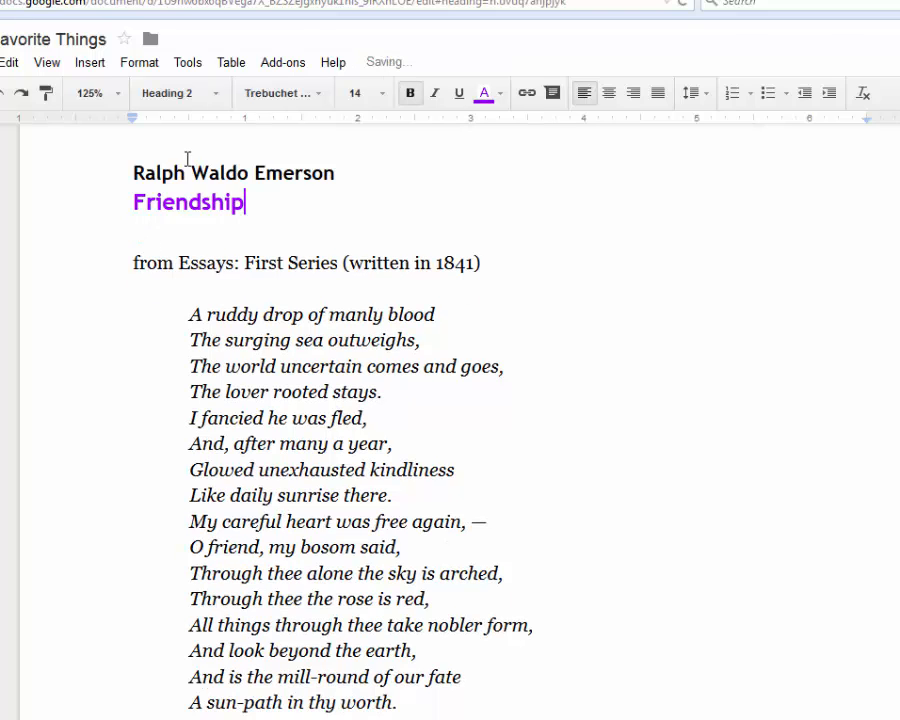
- Insert the page count at the end of the heading "Friendship" and undo the insertion
click(88, 63)
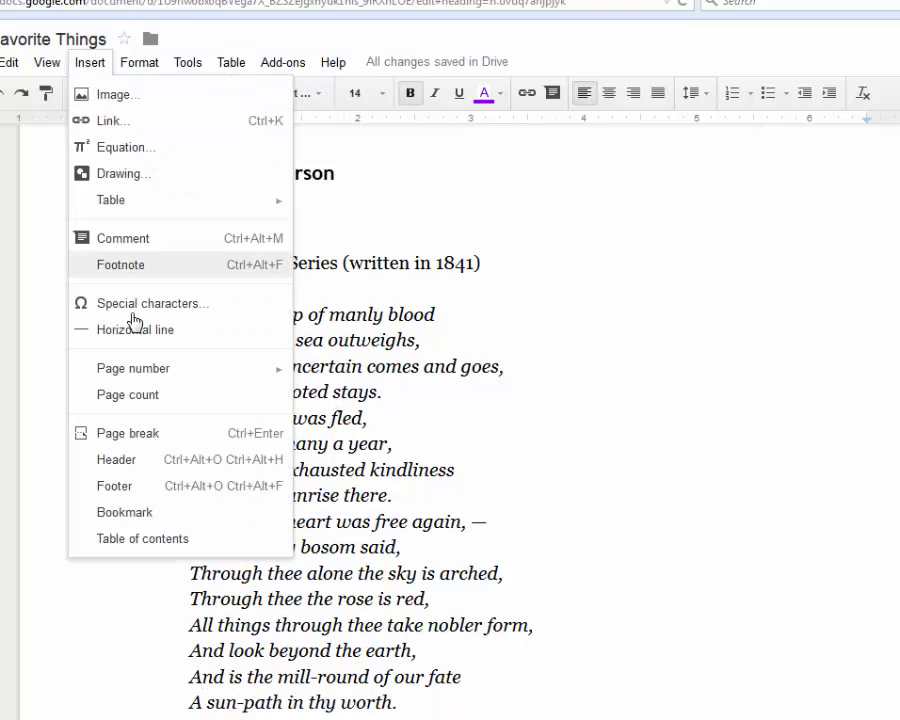
click(176, 398)
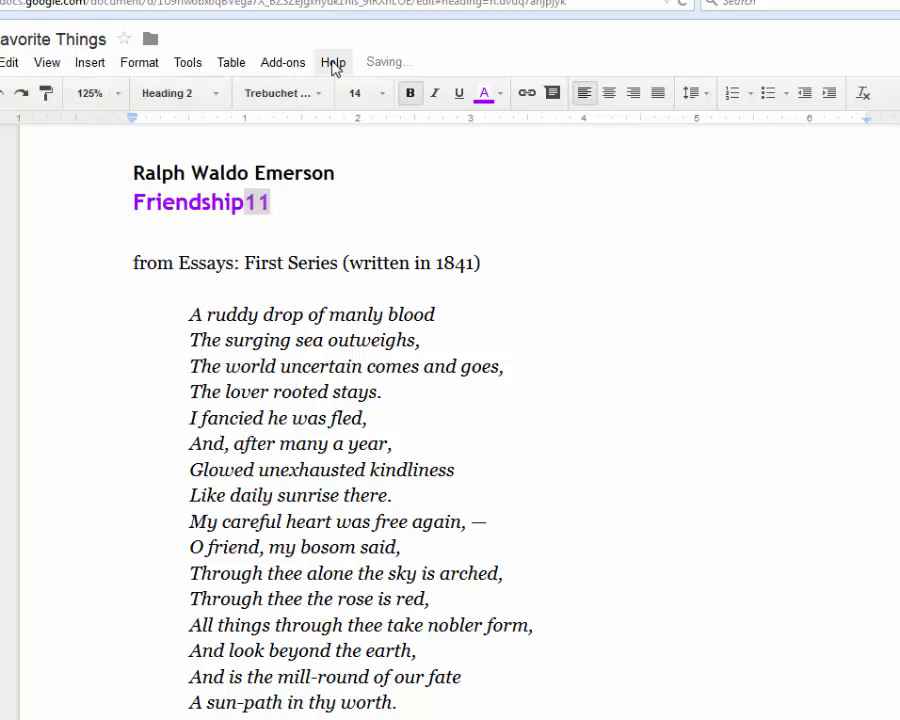
key(ctrl+z)
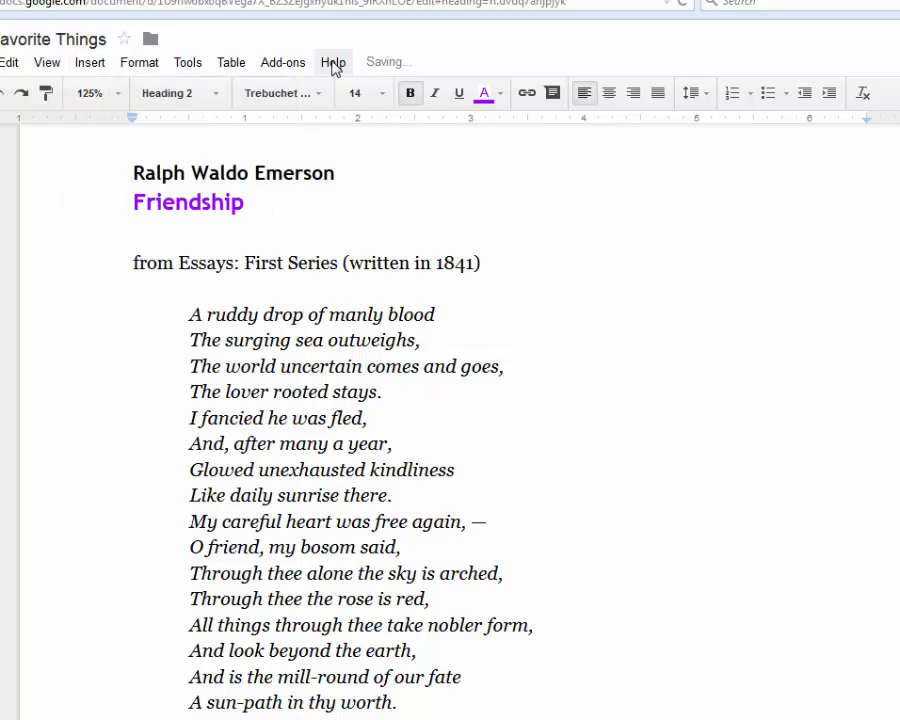
- Review the text formatting options, including paragraph styles, line spacing and lists
click(92, 63)
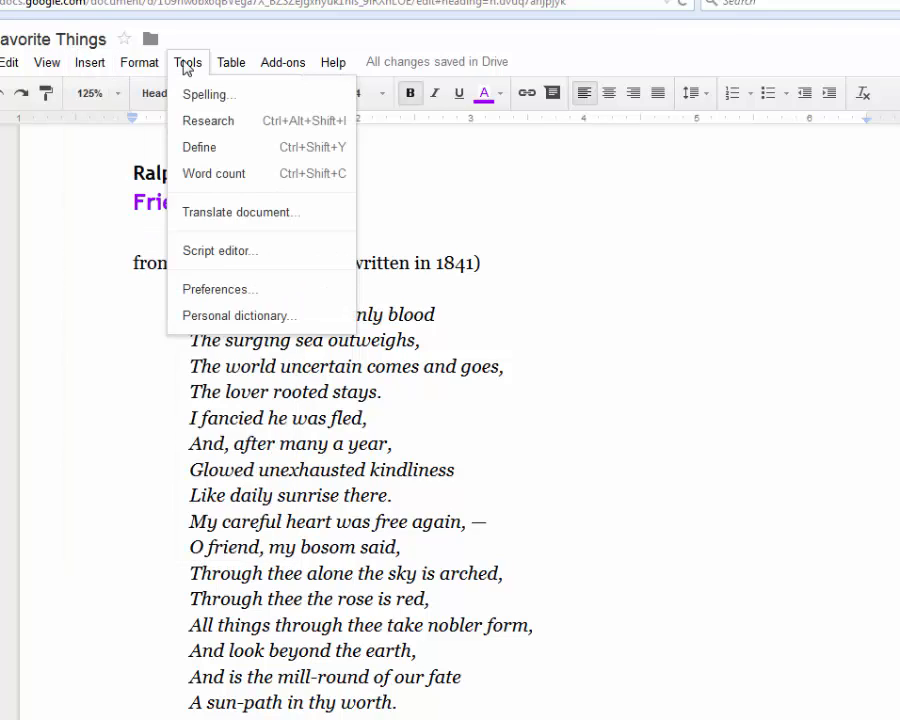
click(140, 70)
click(140, 70)
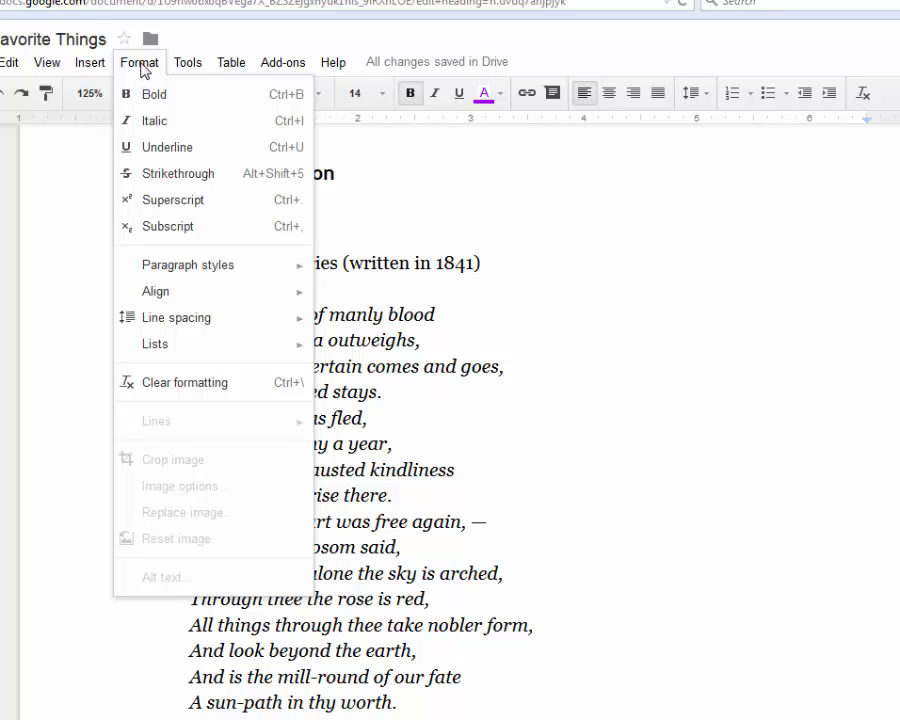
mouse_move(167, 274)
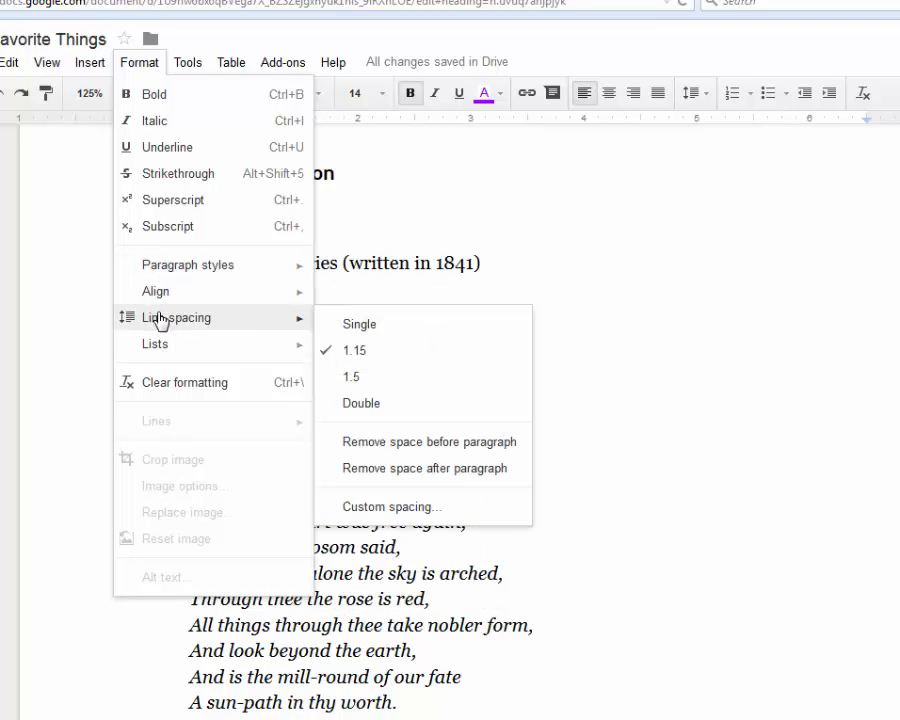
mouse_move(166, 352)
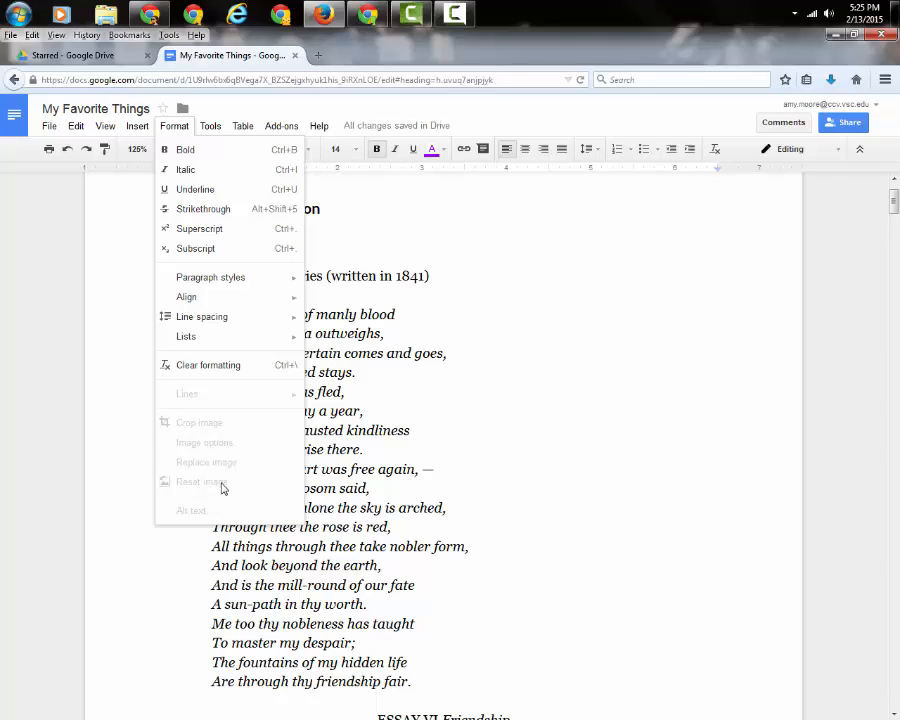
- Check the word count of the document and close the count window
mouse_move(210, 126)
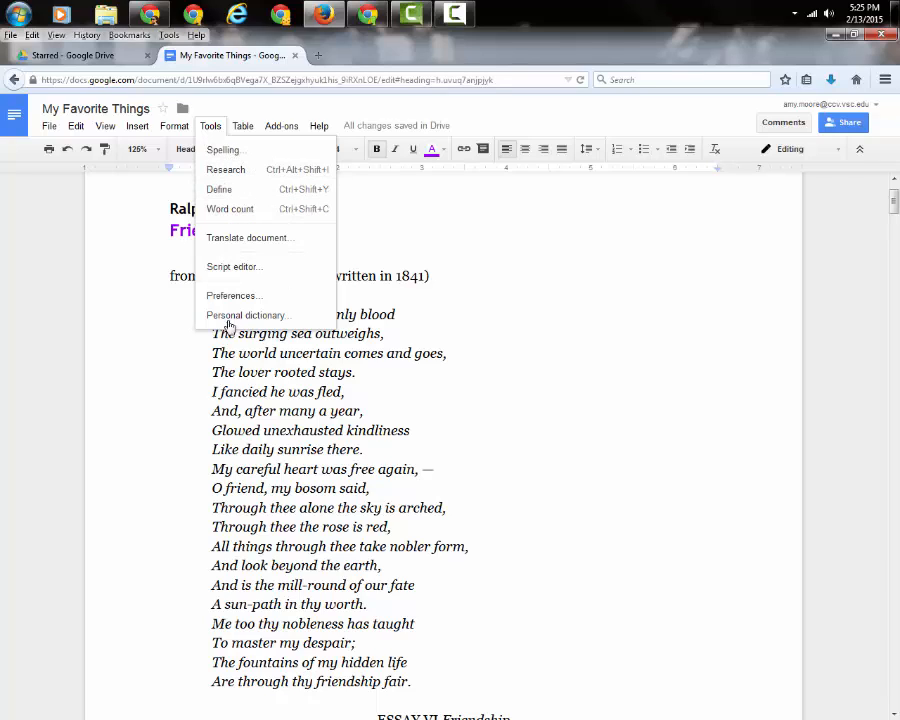
click(245, 212)
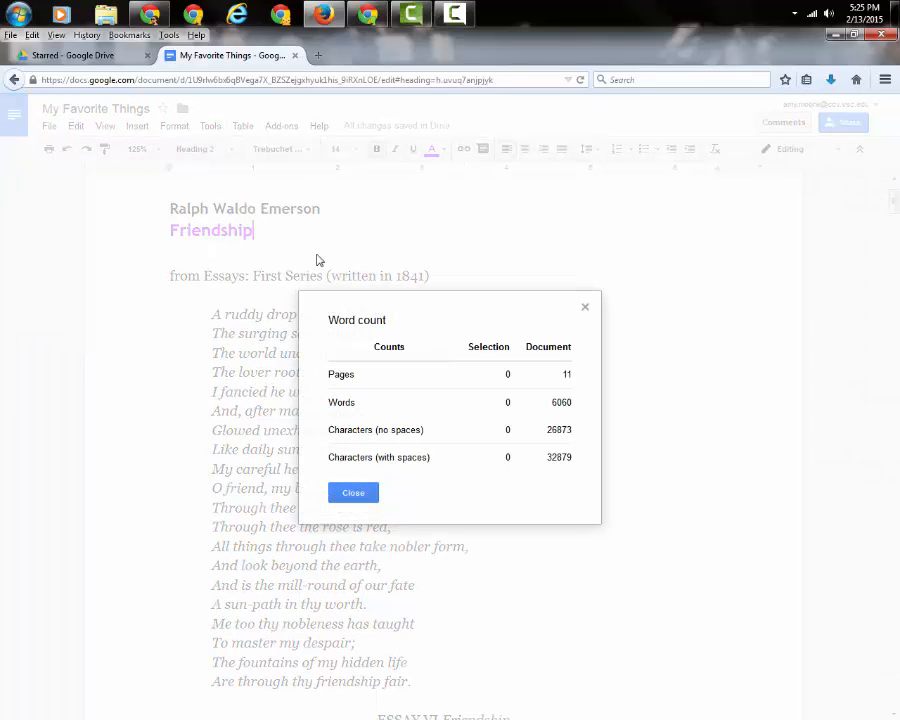
click(352, 495)
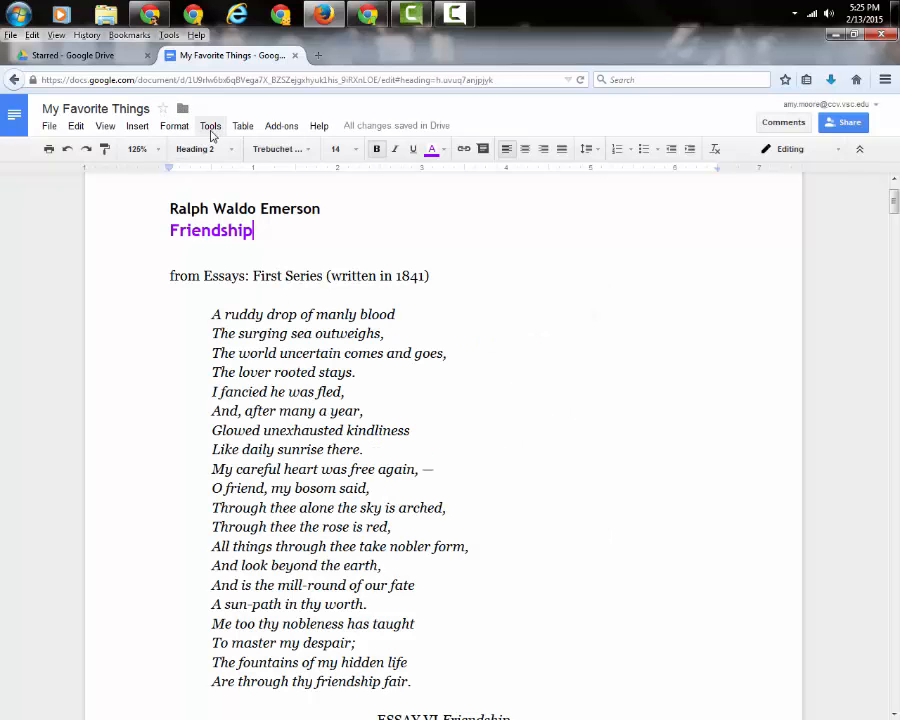
- Create a Dutch translation of the document titled "Translated copy of My Favorite Things - Dutch" and close the translated copy
click(211, 131)
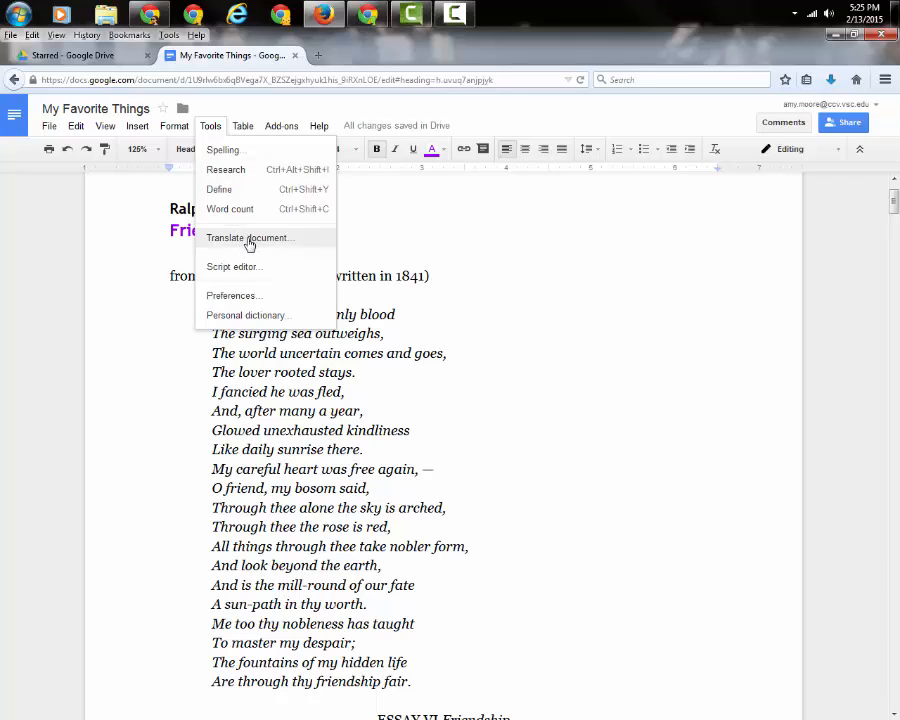
click(252, 245)
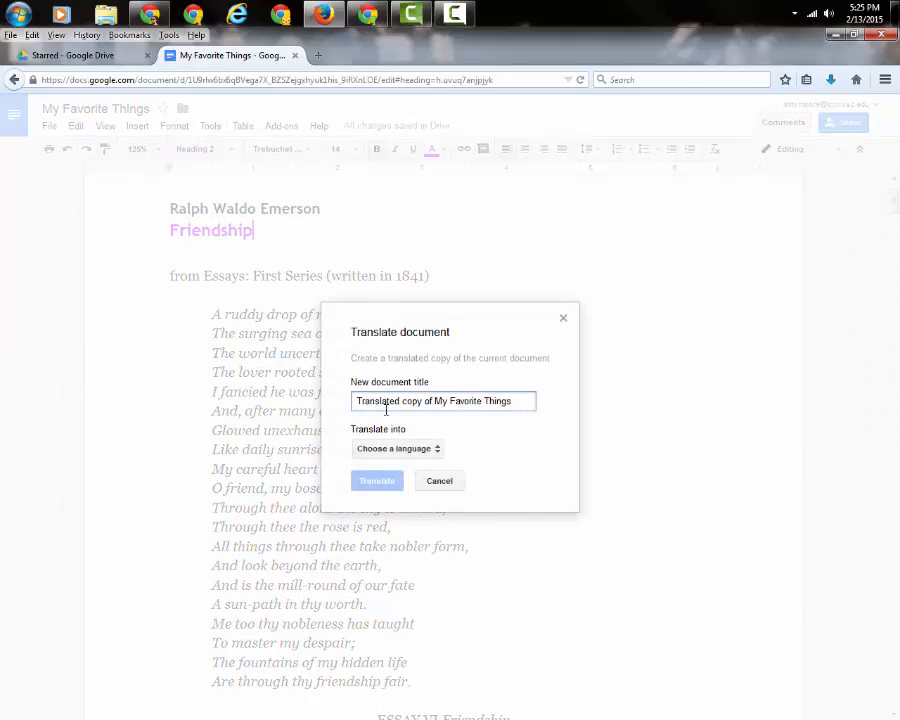
click(410, 452)
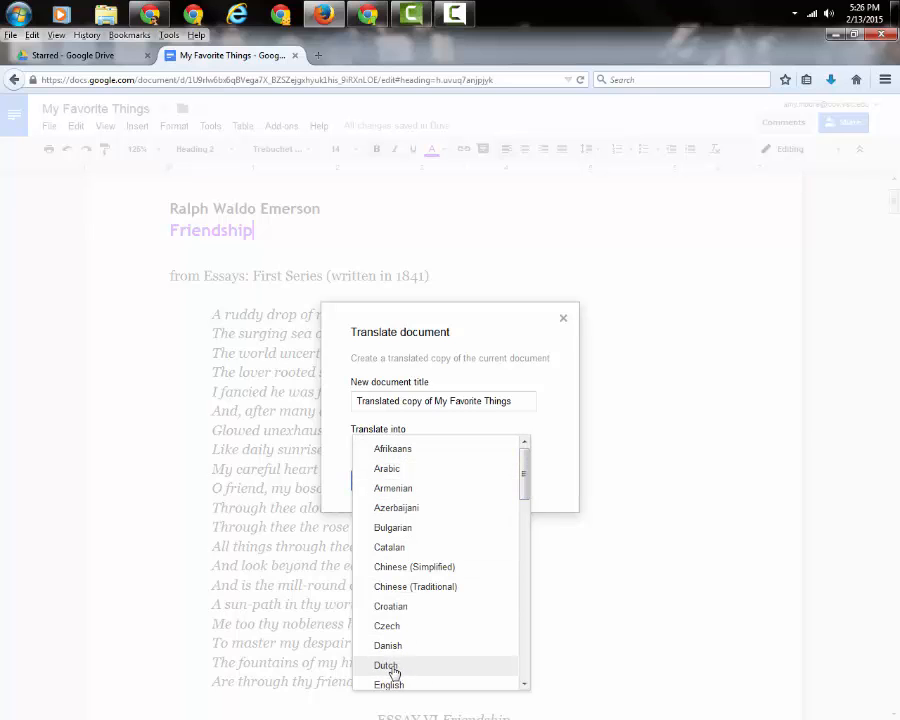
click(394, 666)
click(519, 396)
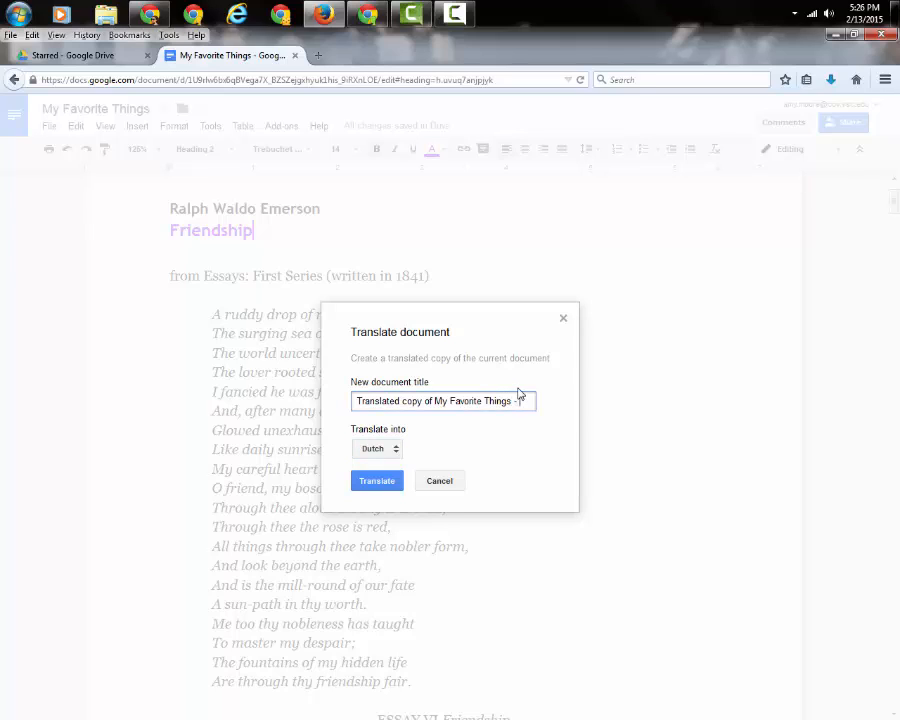
text(- Dutch)
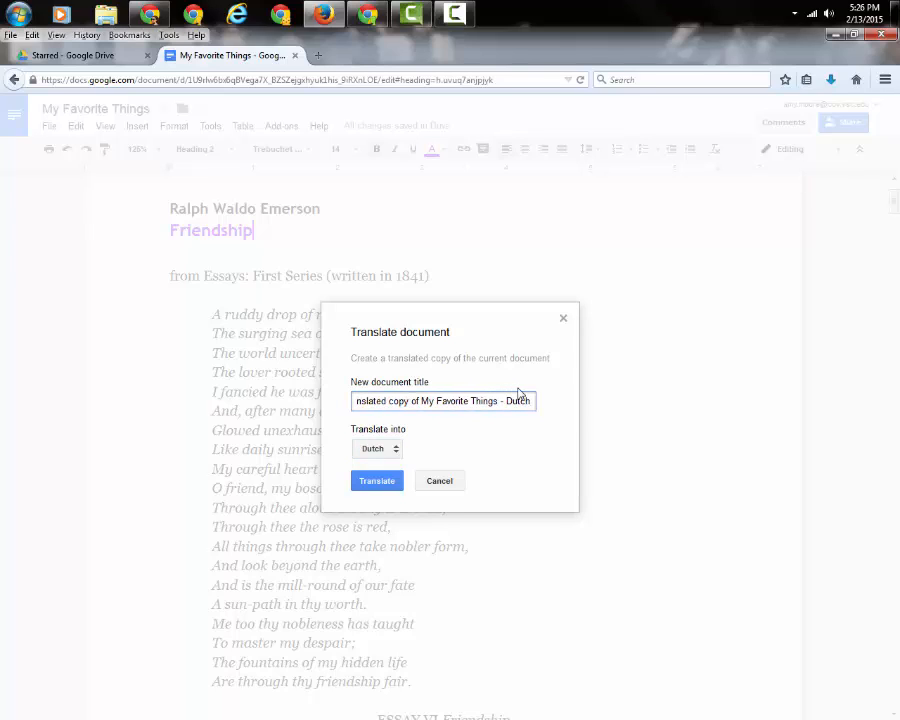
click(376, 481)
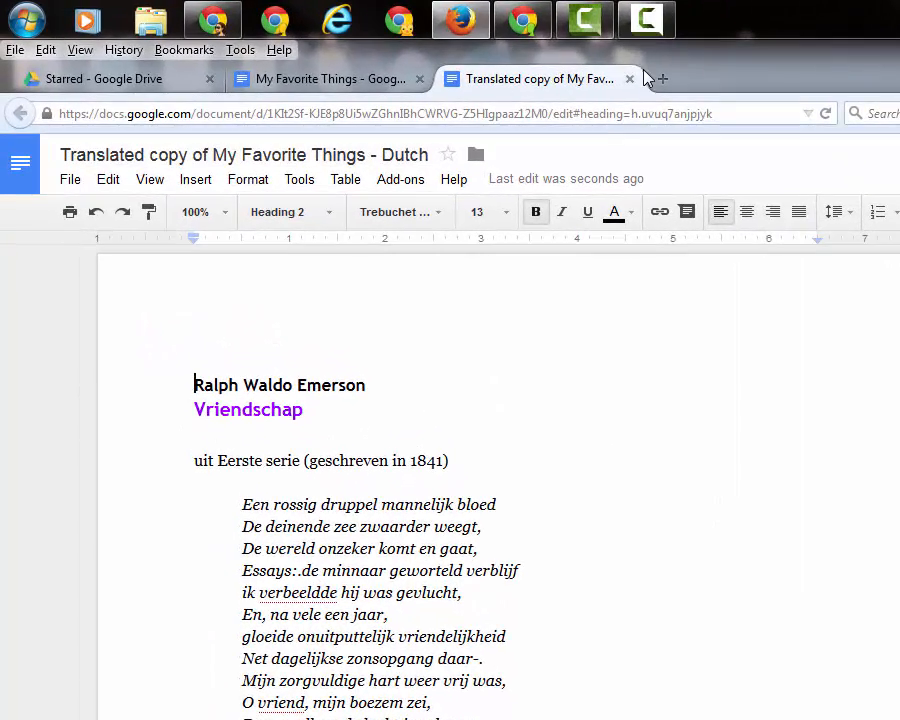
click(630, 79)
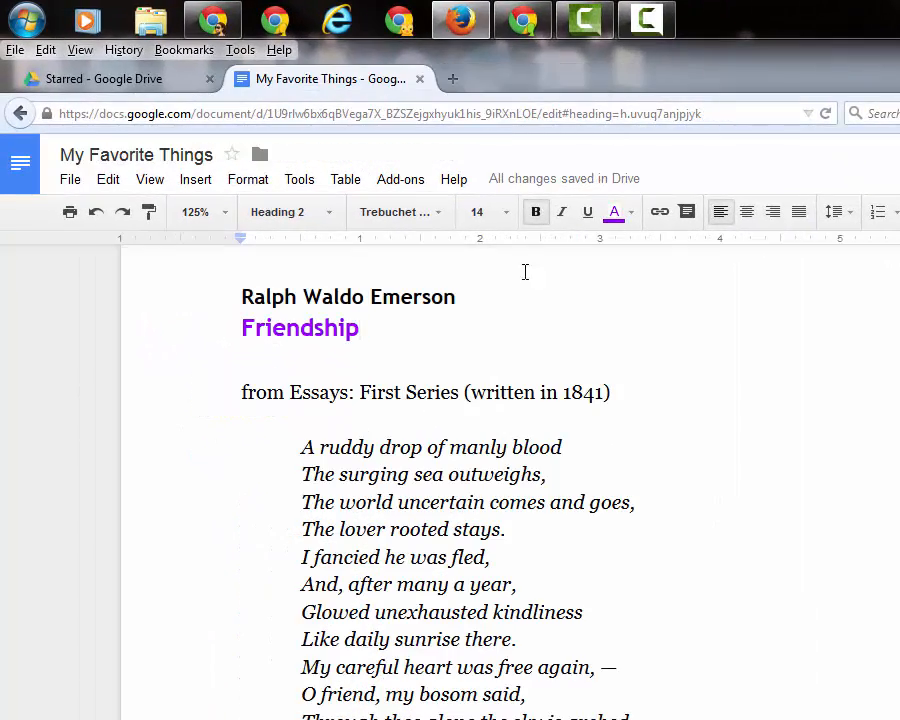
- Review the automatic substitution list in the document preferences down to its last entry, and accept the preferences
click(302, 181)
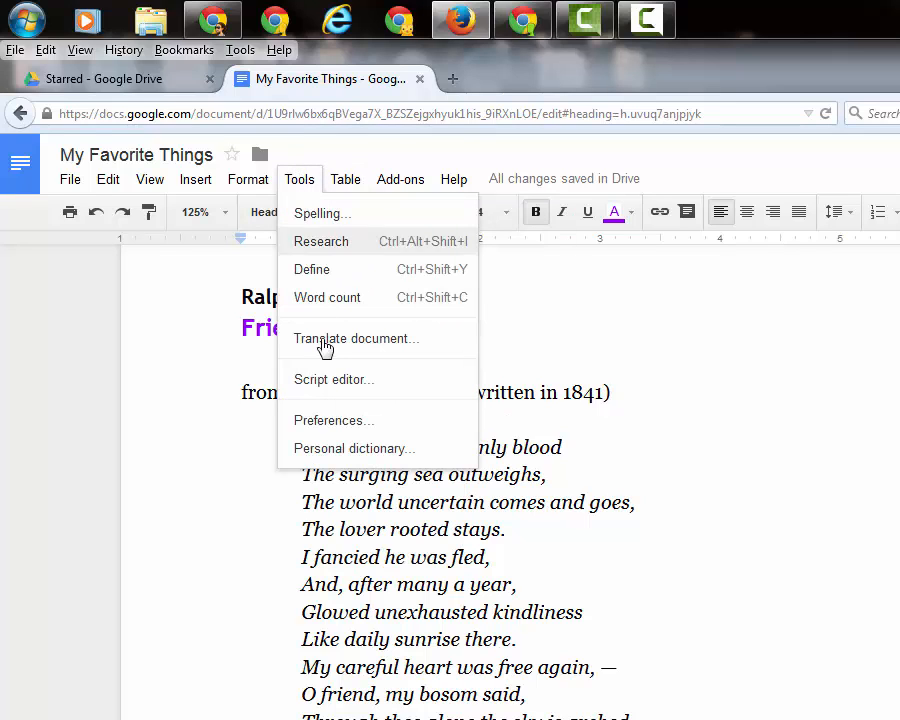
click(335, 421)
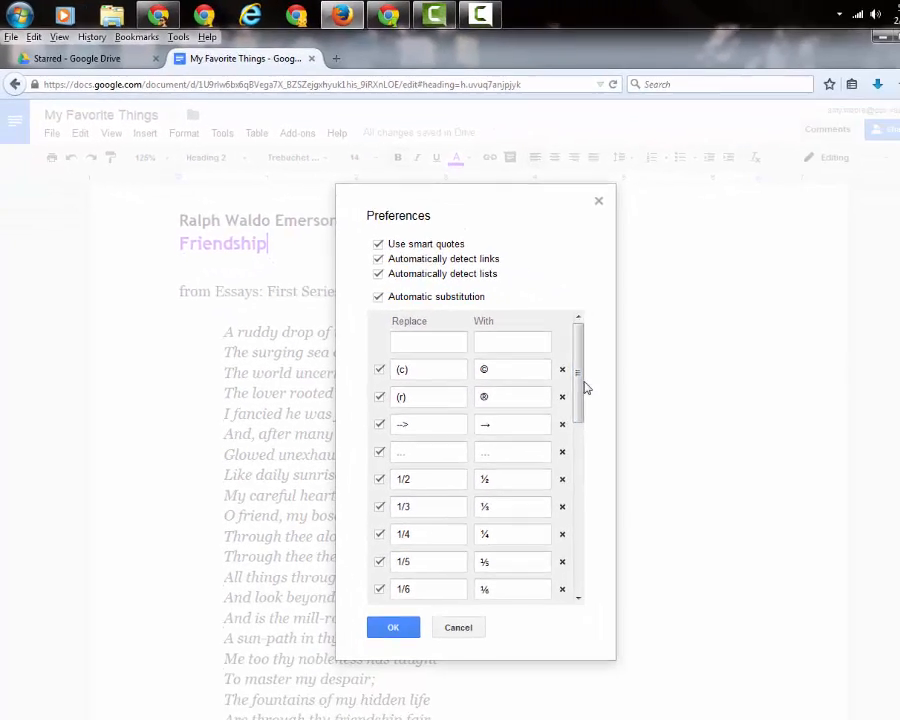
drag(778, 528, 770, 690)
drag(543, 489, 471, 590)
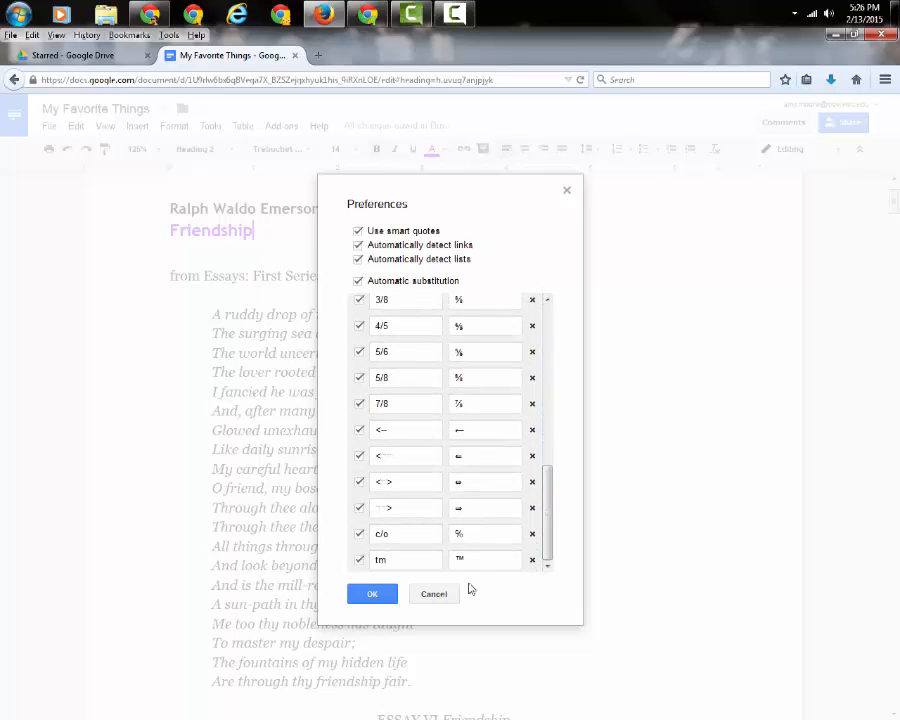
click(372, 594)
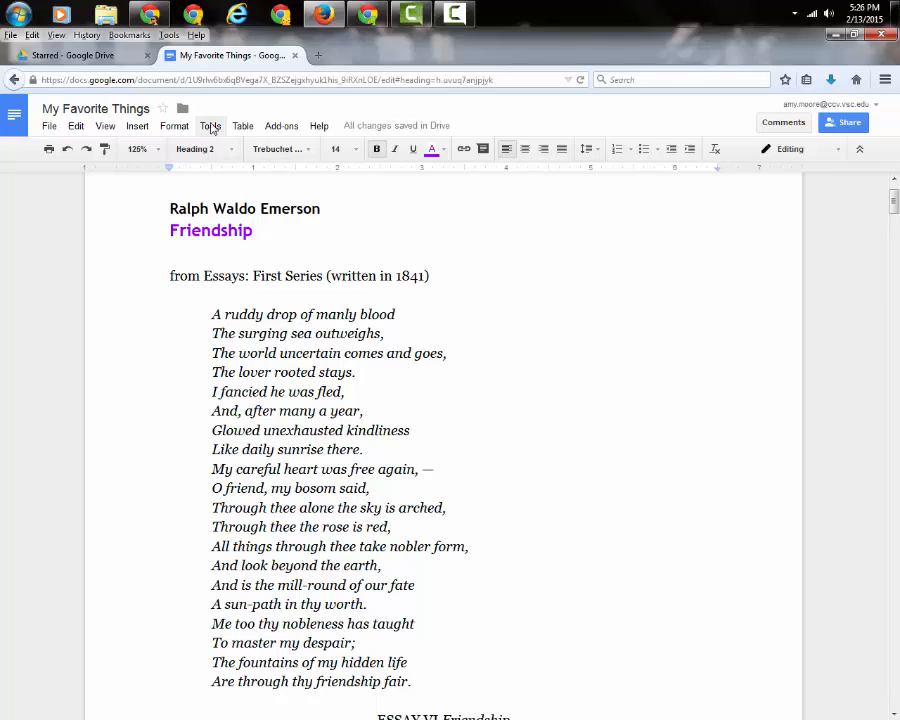
- Review the available table commands, add-on options and help resources, and return to the document text
click(211, 127)
mouse_move(240, 126)
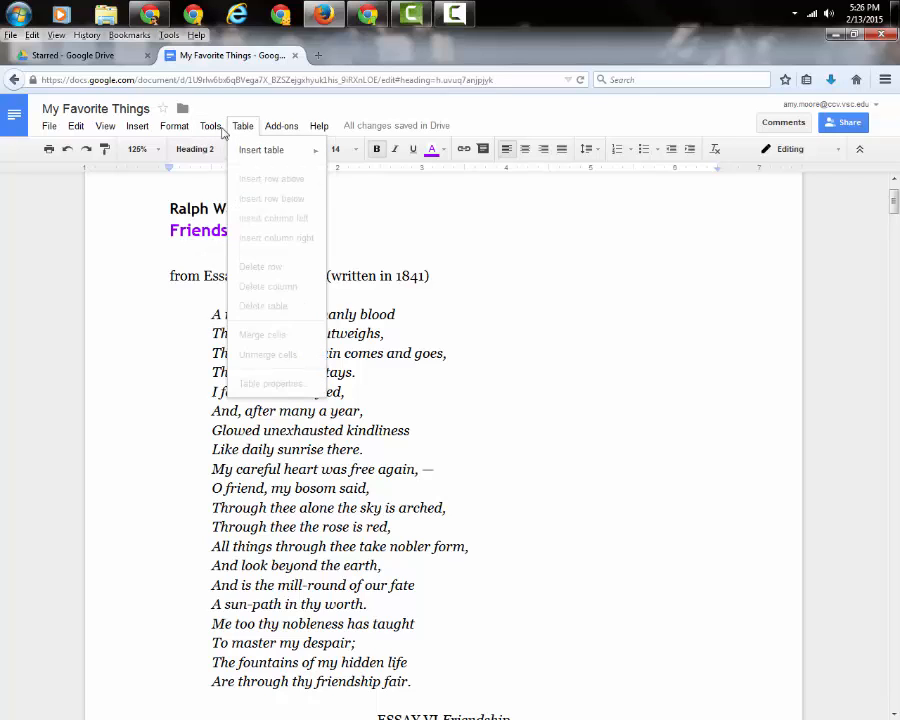
mouse_move(213, 130)
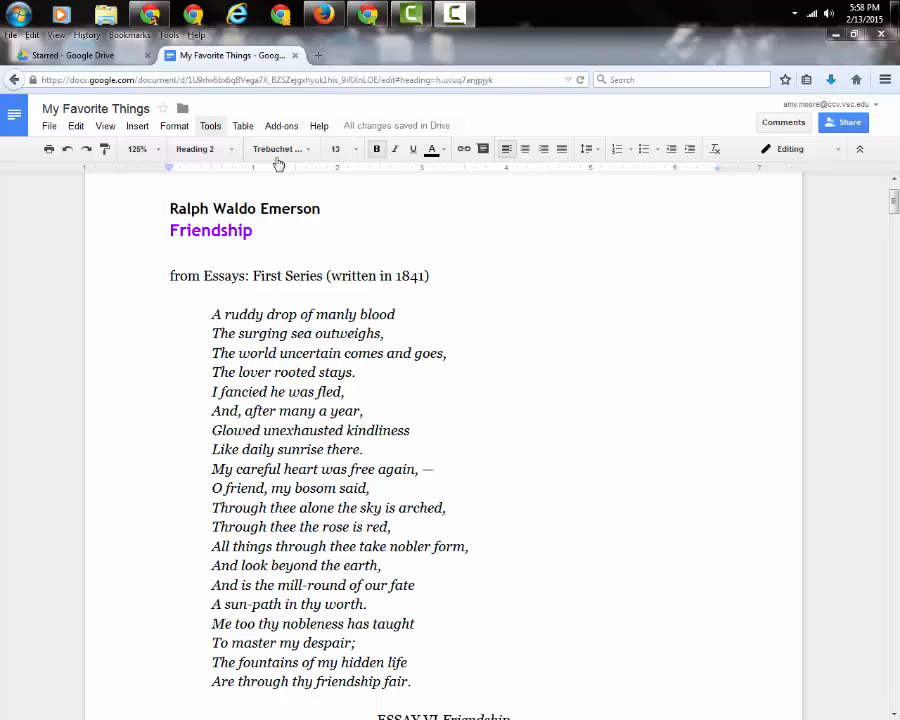
click(243, 126)
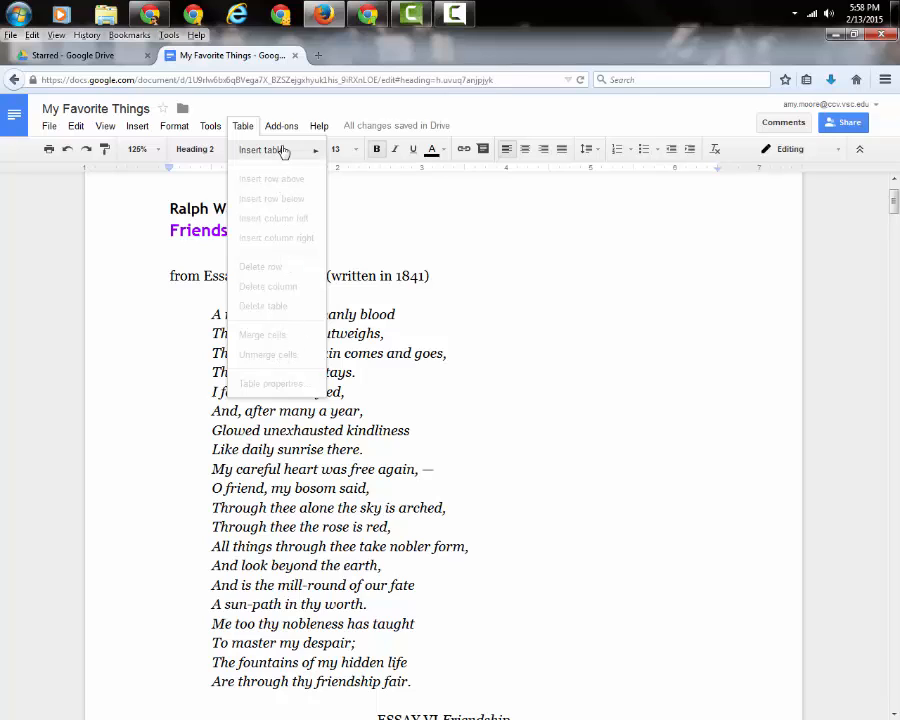
mouse_move(295, 149)
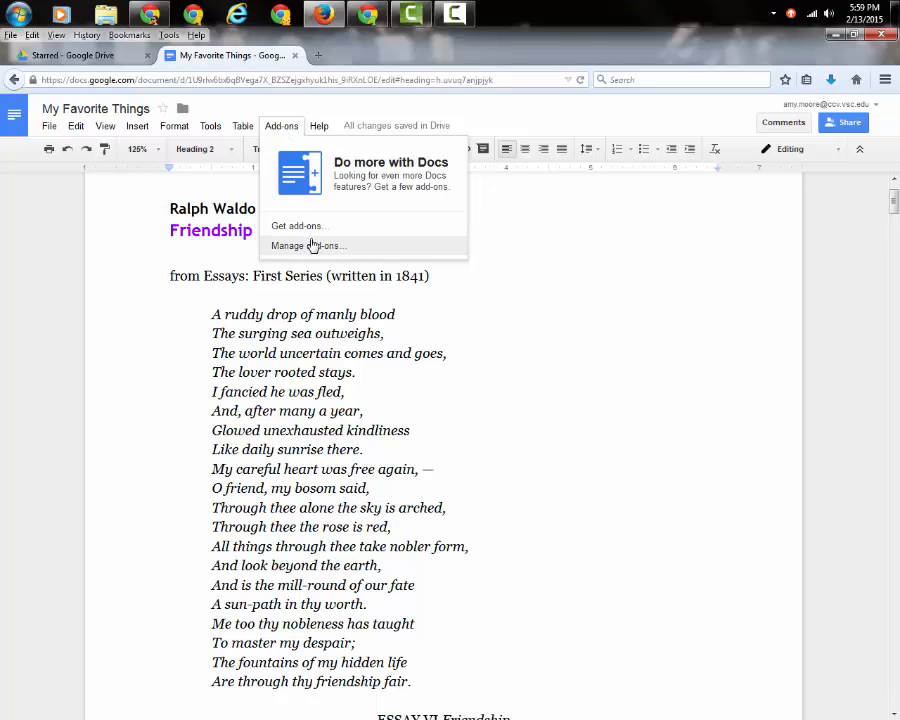
mouse_move(317, 130)
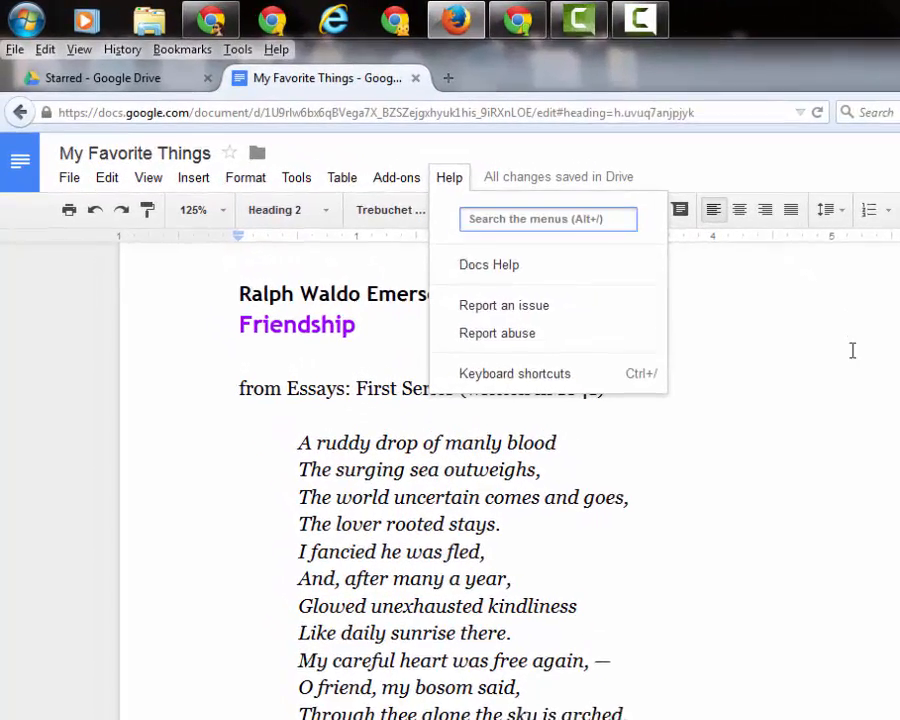
click(599, 260)
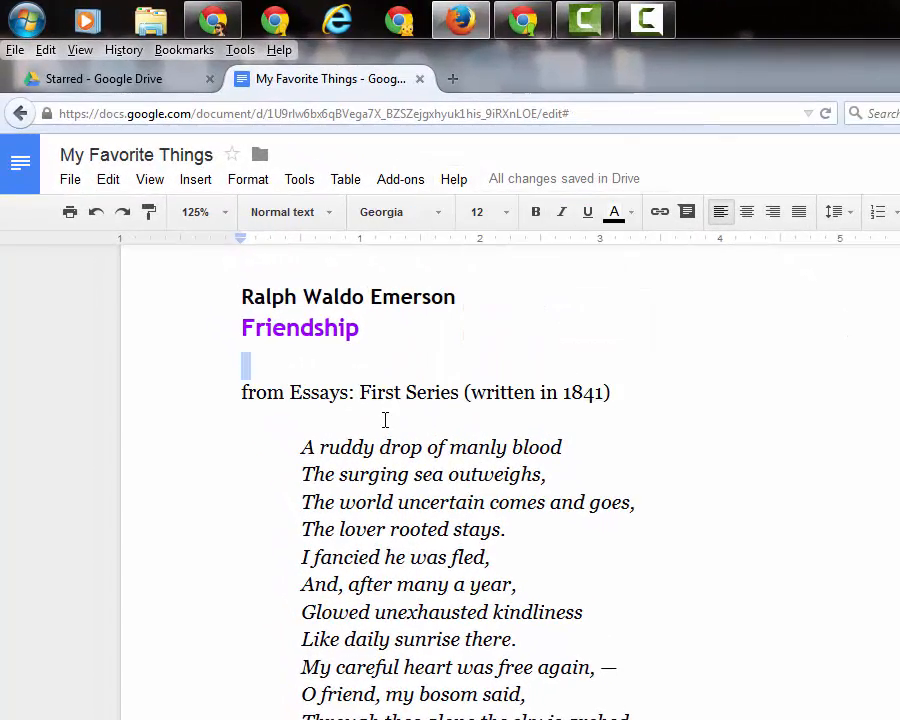